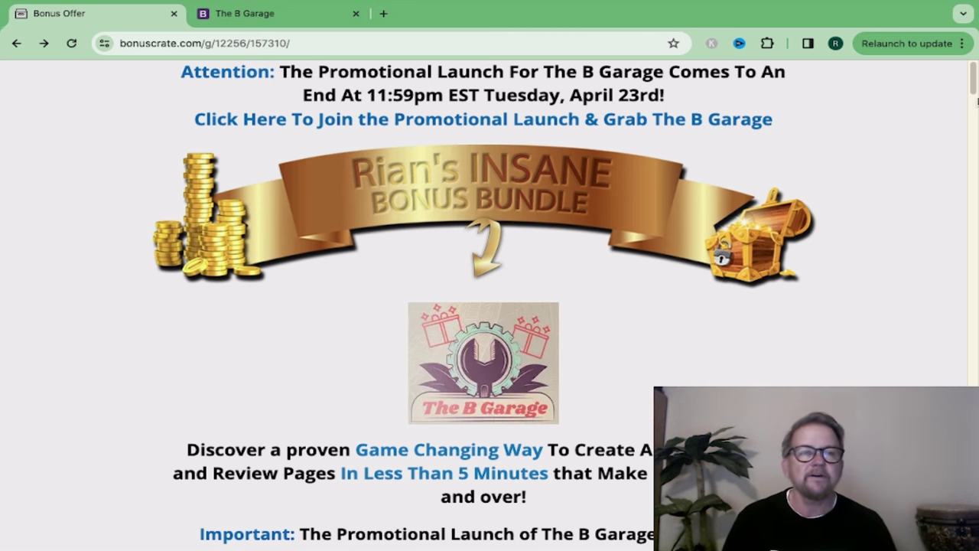
scroll(973, 76, down, 1)
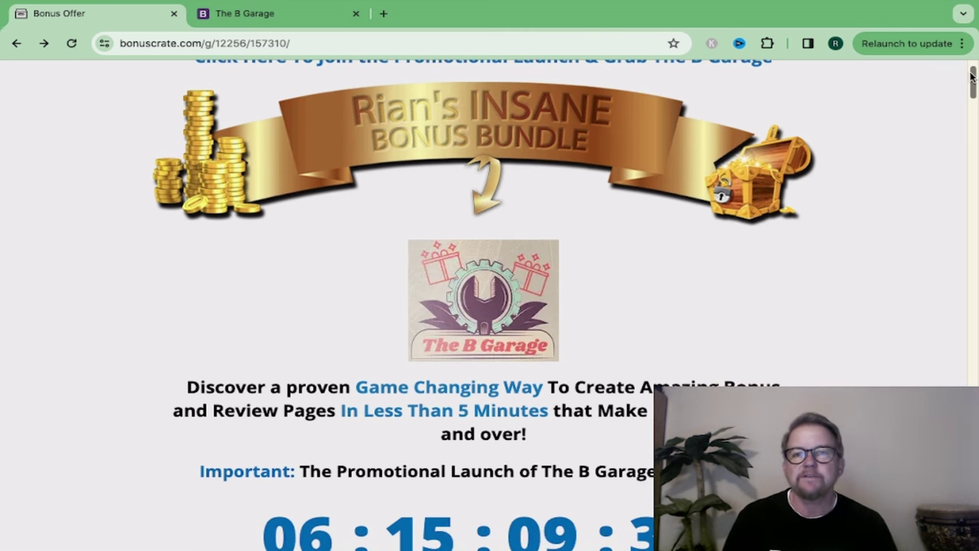
drag(973, 76, 972, 90)
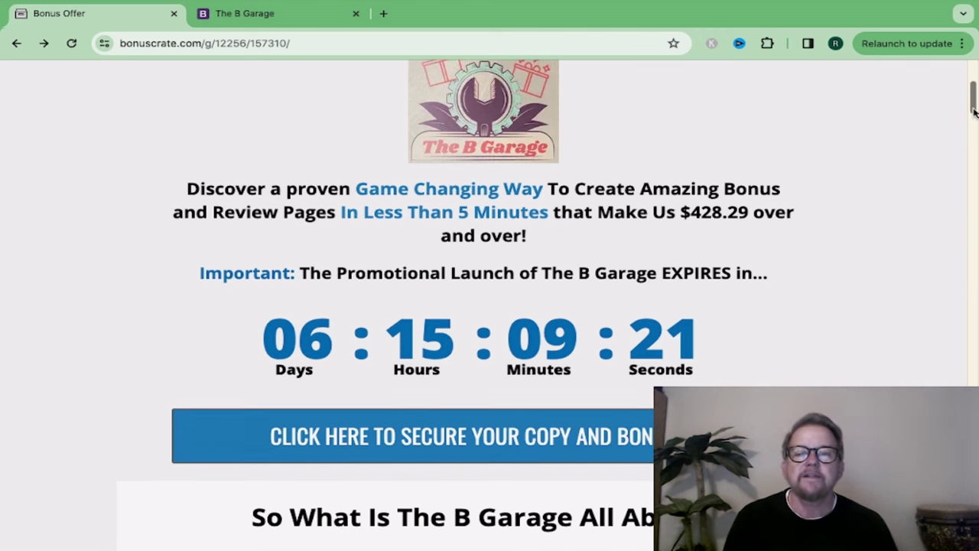
mouse_move(974, 112)
mouse_down()
mouse_move(977, 164)
mouse_move(965, 190)
mouse_up()
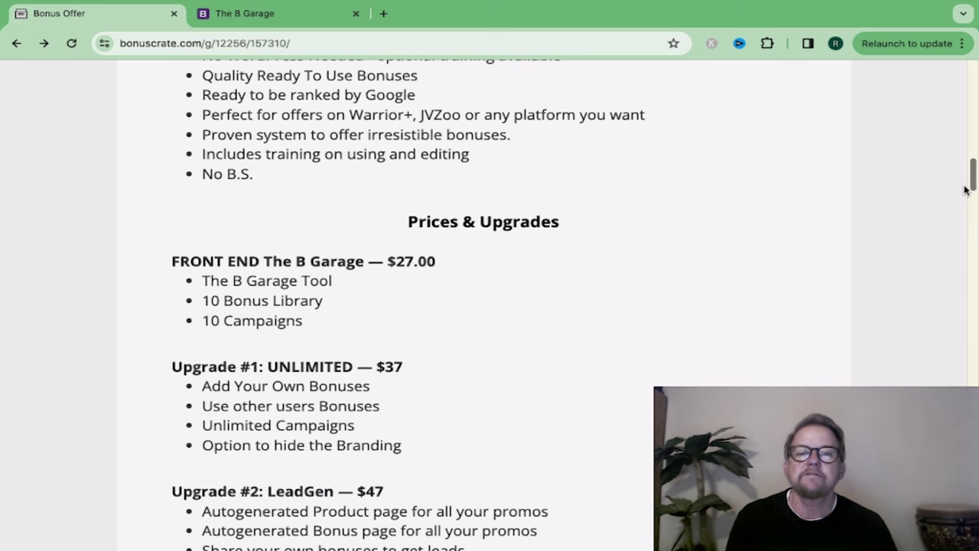
drag(966, 190, 965, 239)
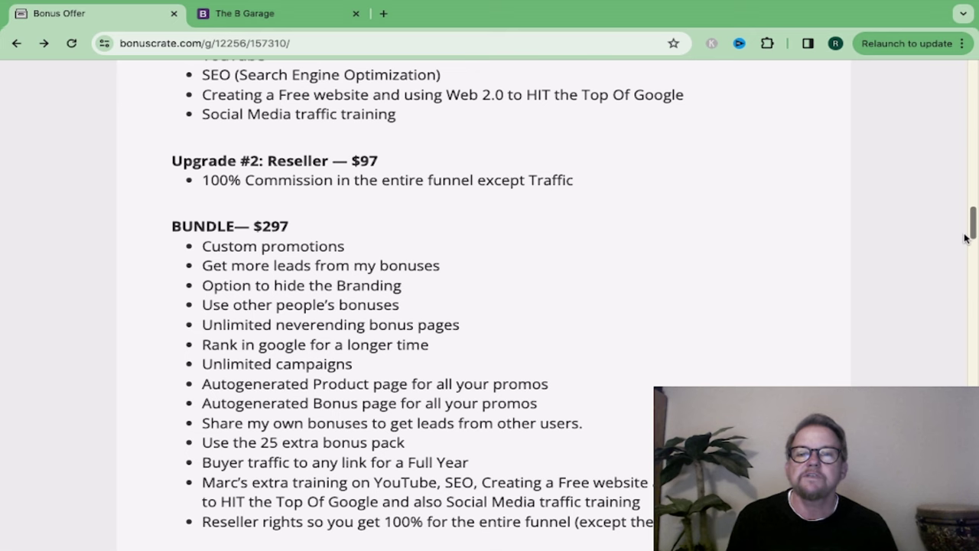
mouse_move(965, 239)
mouse_down()
mouse_move(972, 274)
mouse_move(977, 193)
mouse_up()
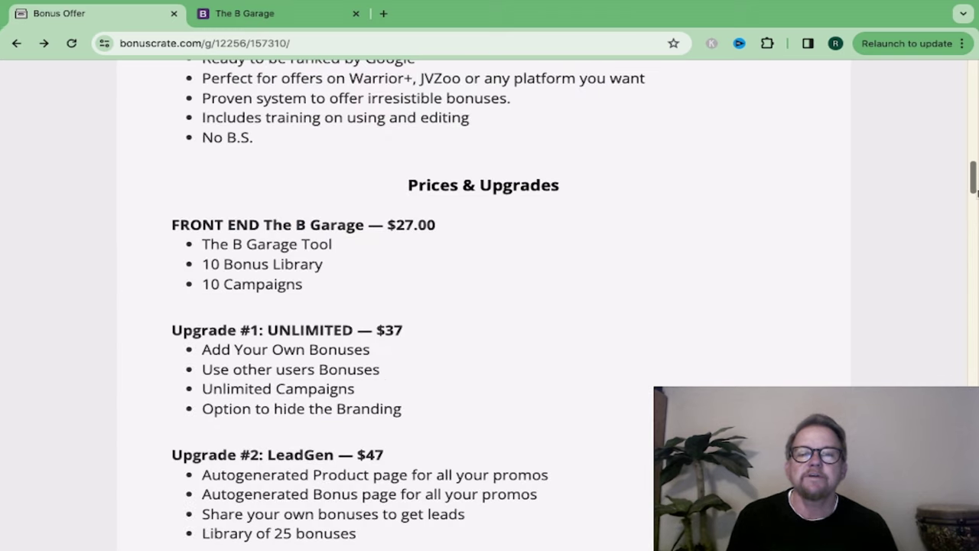
drag(976, 193, 975, 276)
scroll(975, 273, down, 1)
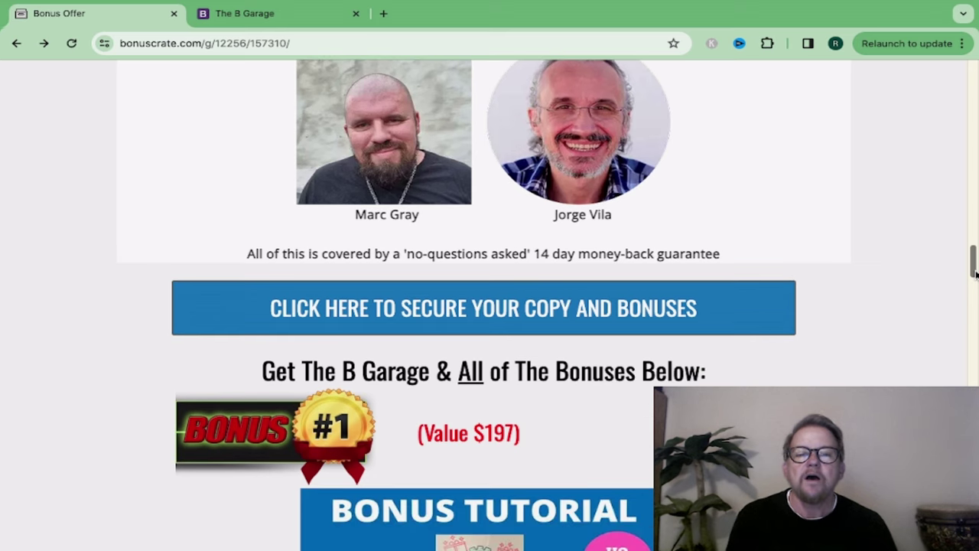
Step: Open The B Garage members-area dashboard and scroll through it
click(252, 9)
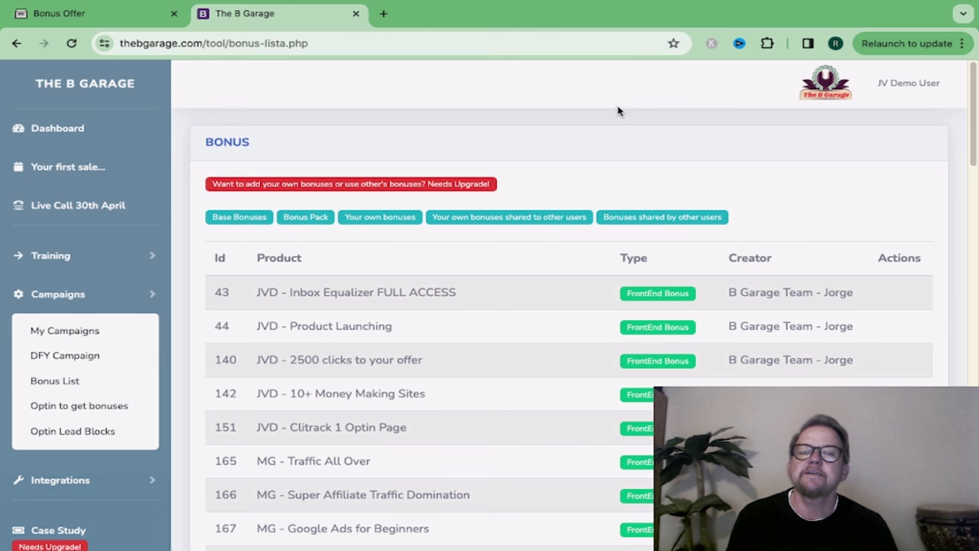
click(52, 122)
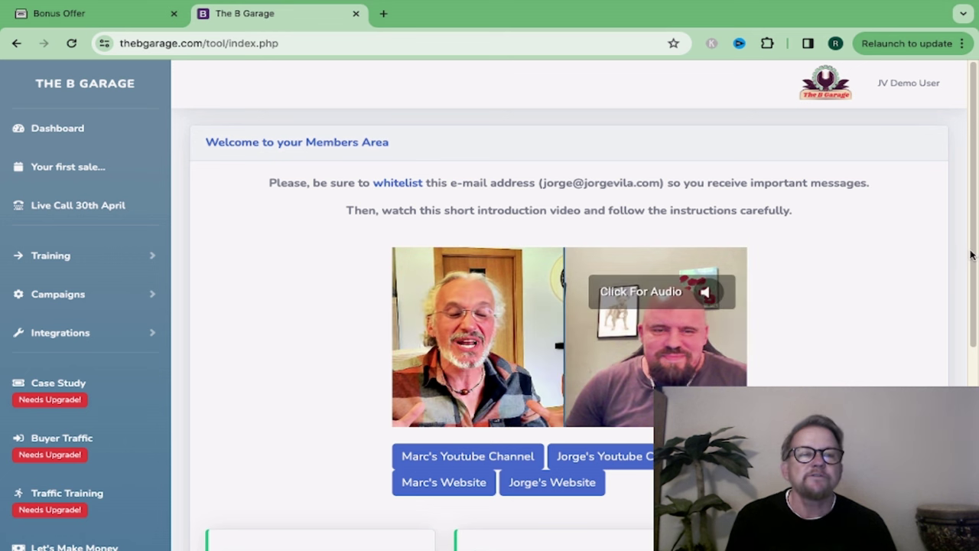
scroll(971, 255, down, 3)
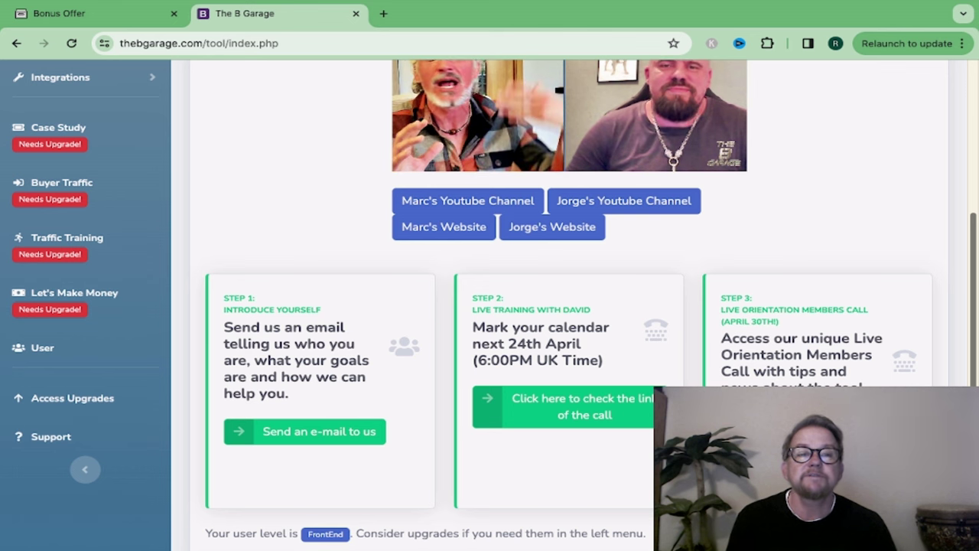
scroll(574, 306, down, 1)
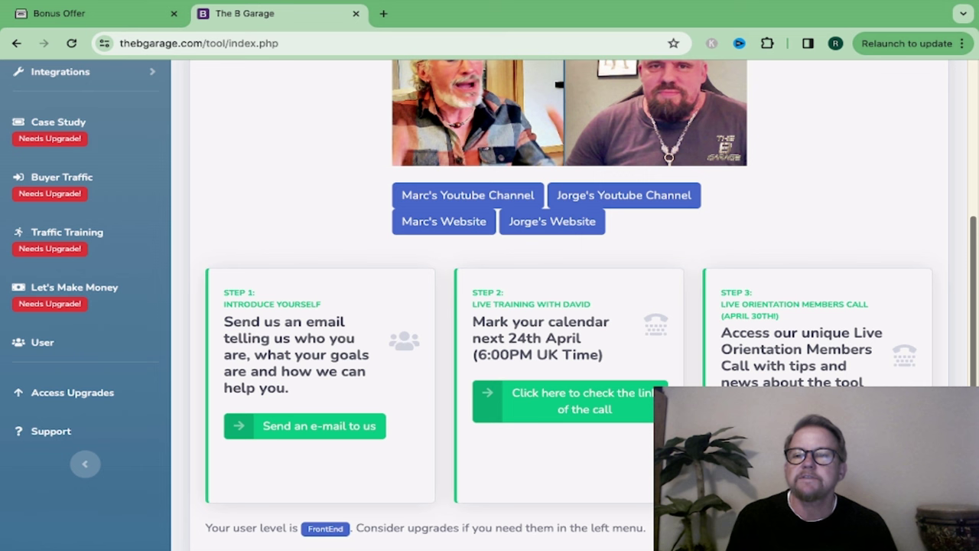
scroll(153, 253, up, 4)
Step: Expand and collapse the Training topics, then return to the Bonus Offer page
click(154, 254)
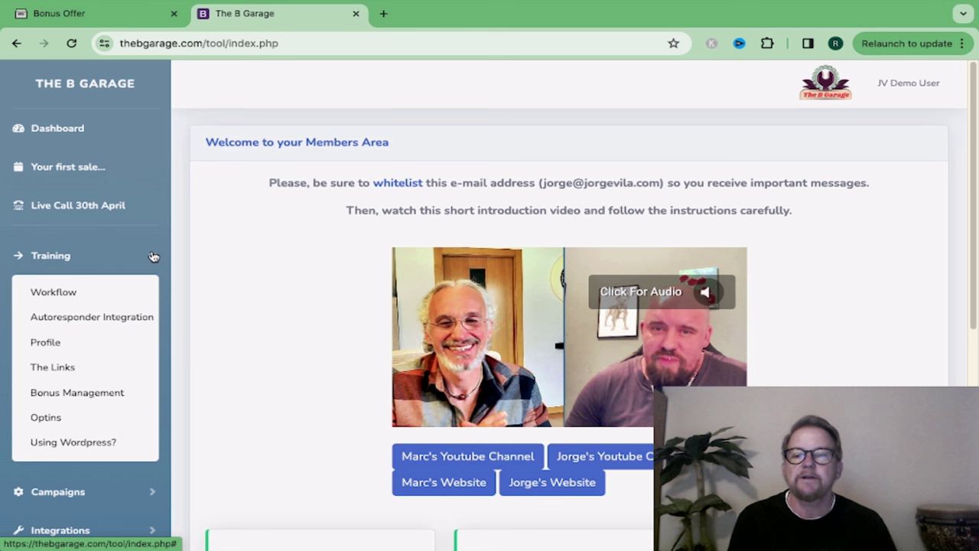
click(153, 256)
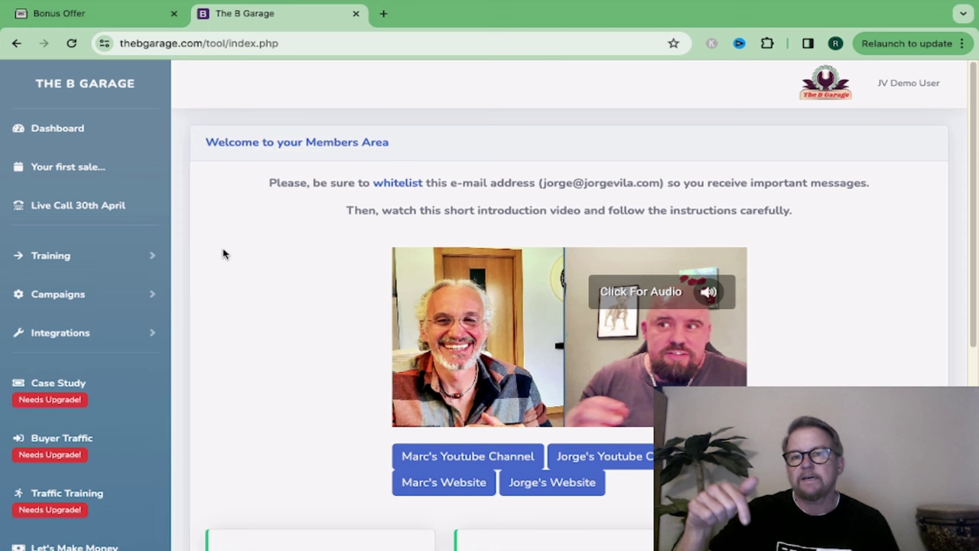
drag(976, 264, 976, 295)
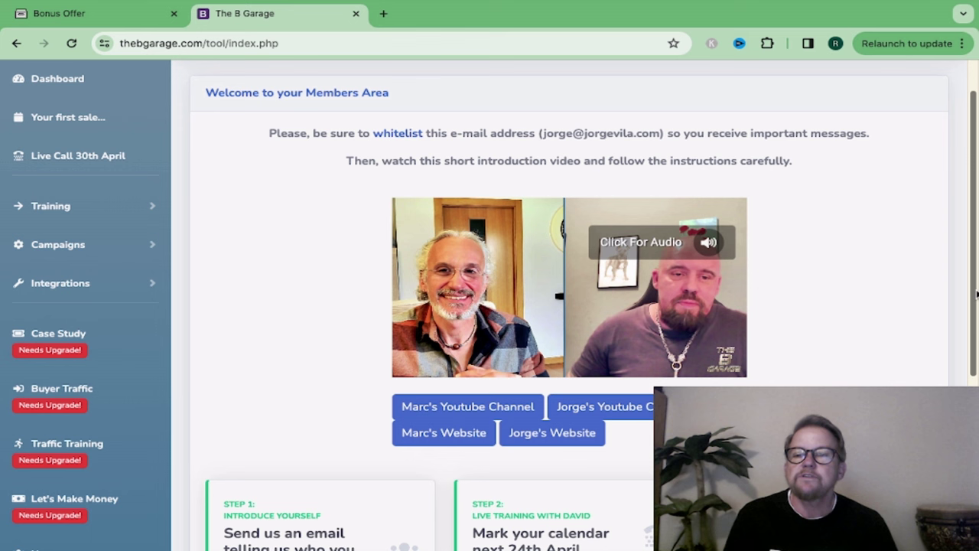
key(ctrl+shift+Tab)
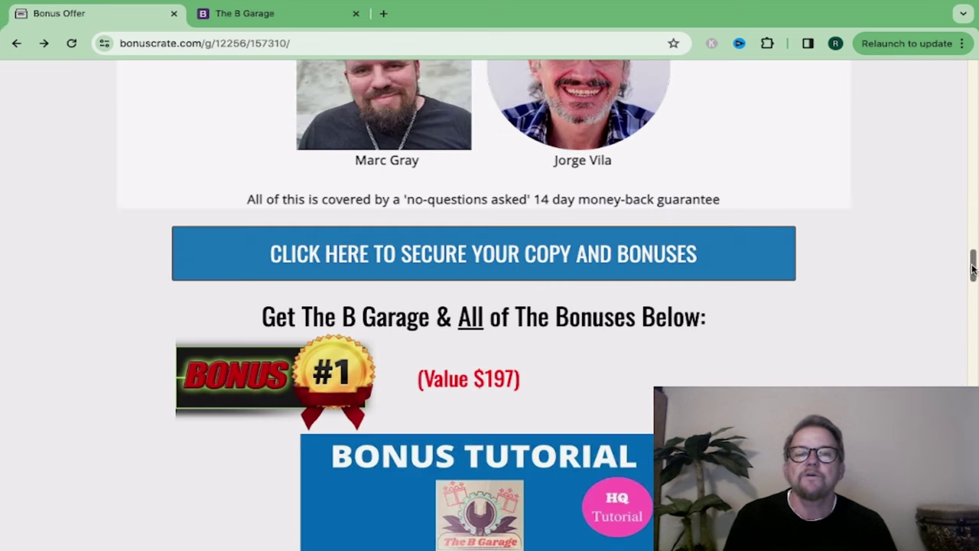
Step: Scroll the bonus page from Bonus #1 down to Bonus #5, the $47 '10 Fun Ways to...' tutorial
drag(973, 268, 973, 283)
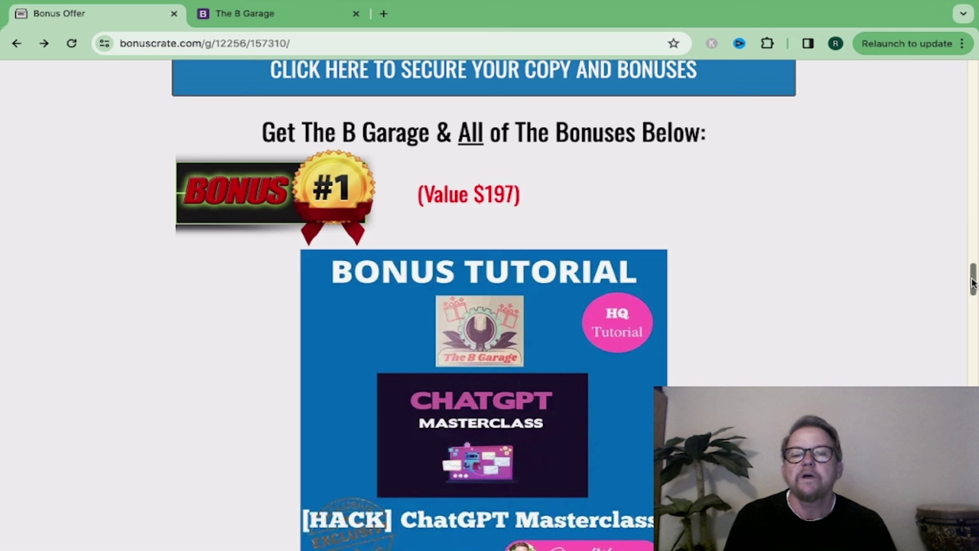
drag(973, 283, 973, 277)
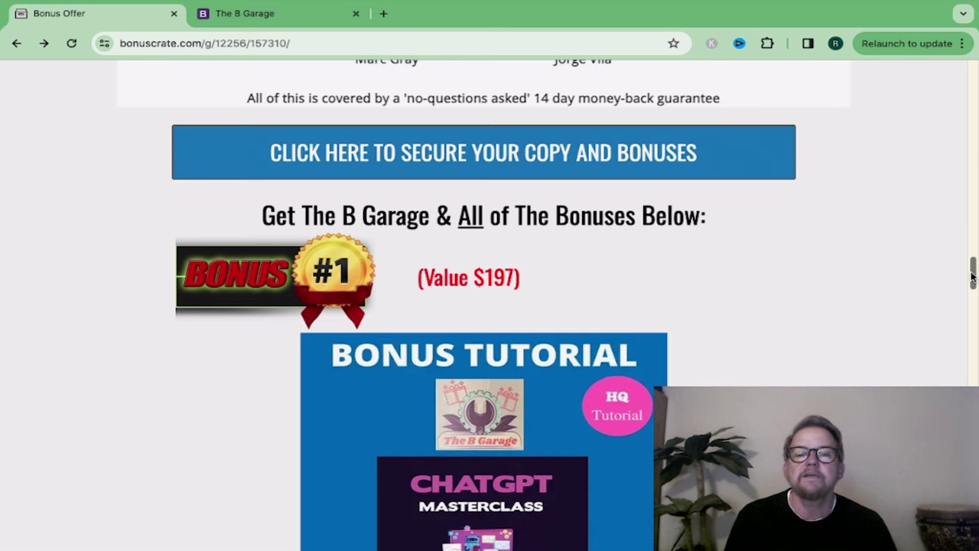
drag(973, 277, 974, 284)
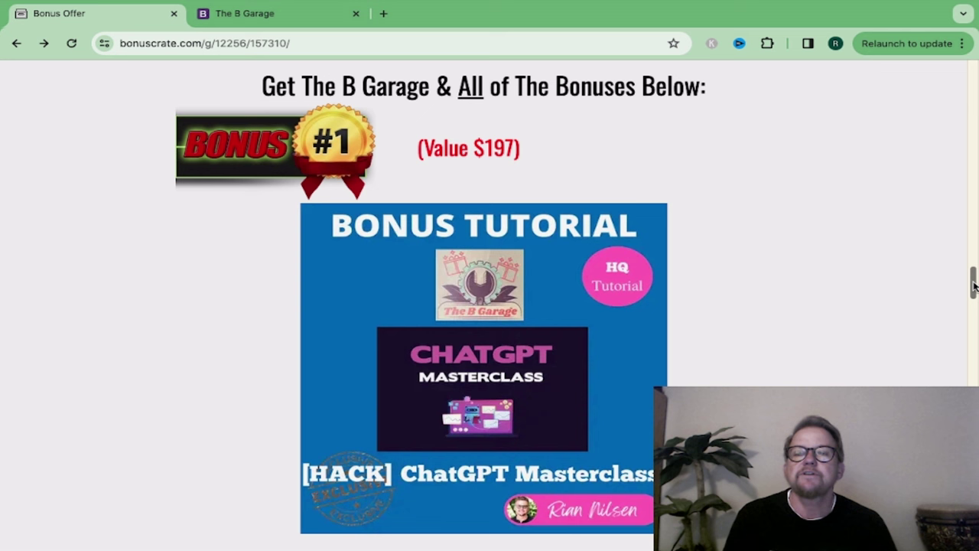
drag(974, 285, 975, 297)
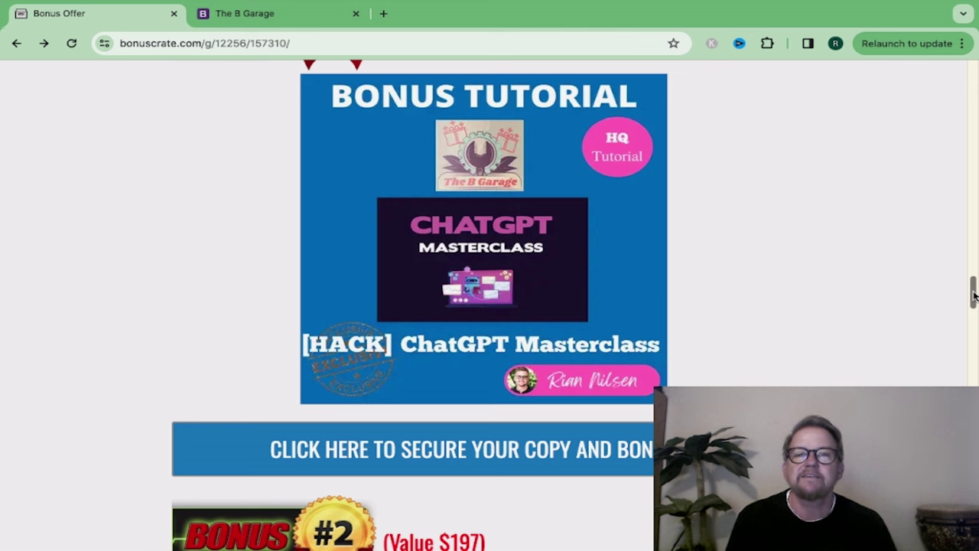
drag(974, 295, 970, 322)
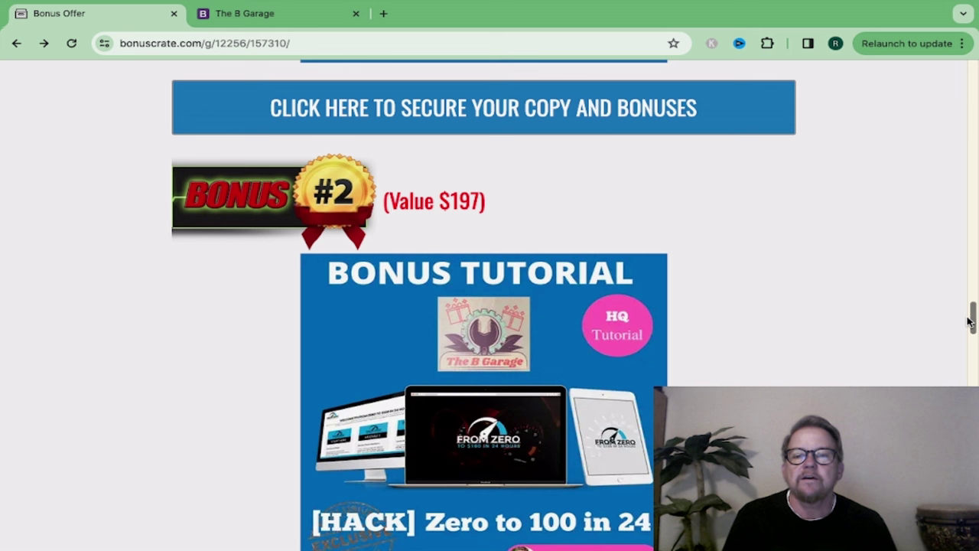
drag(970, 321, 973, 368)
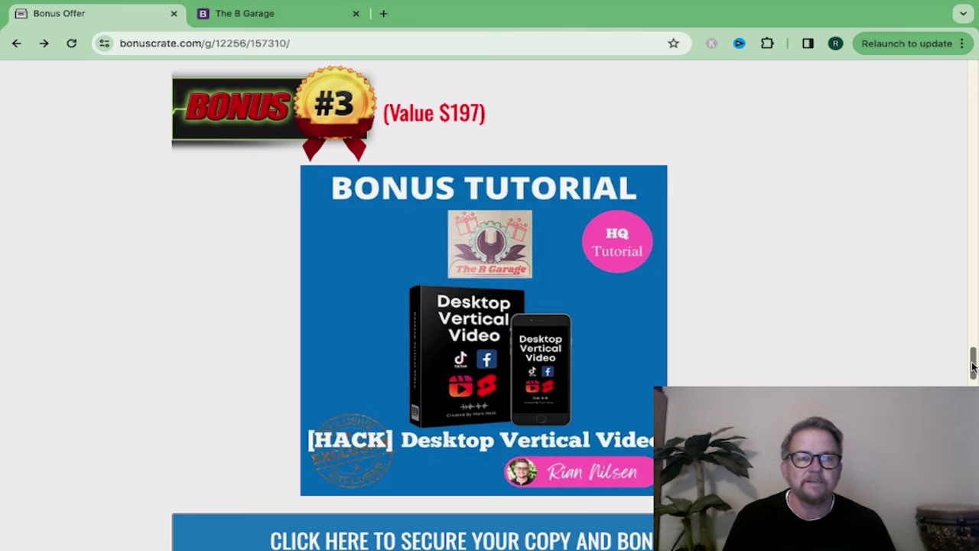
drag(974, 368, 973, 379)
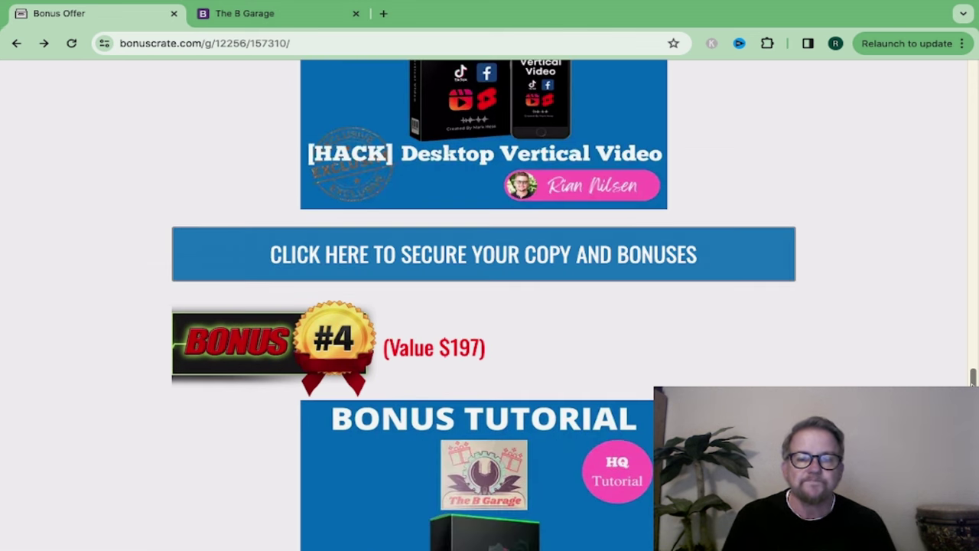
drag(973, 379, 973, 387)
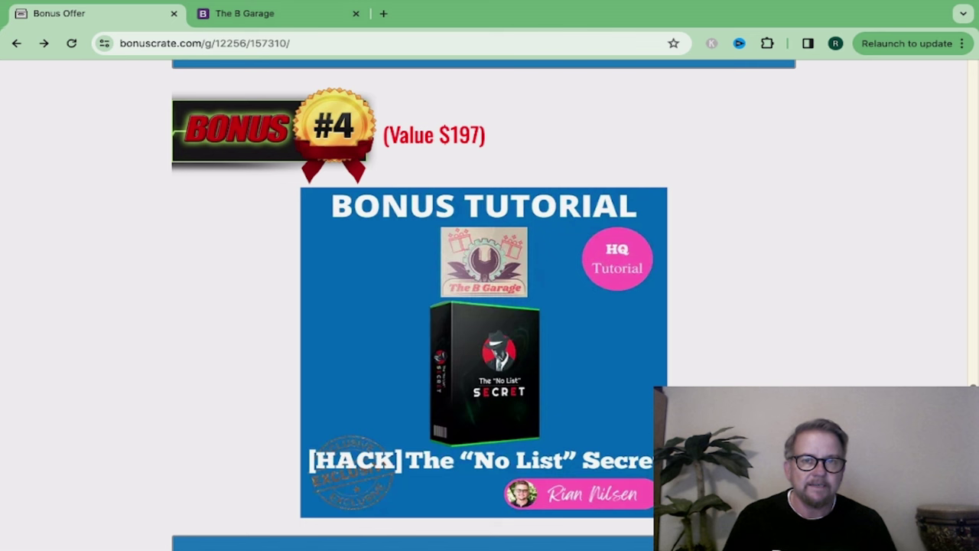
scroll(977, 327, down, 5)
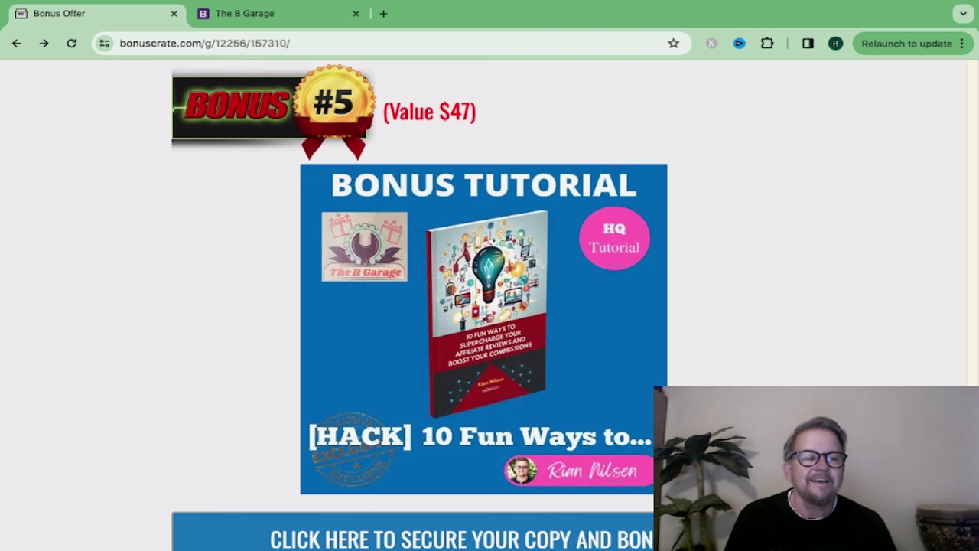
Step: Back in The B Garage, open Campaigns > Bonus List
key(ctrl+Tab)
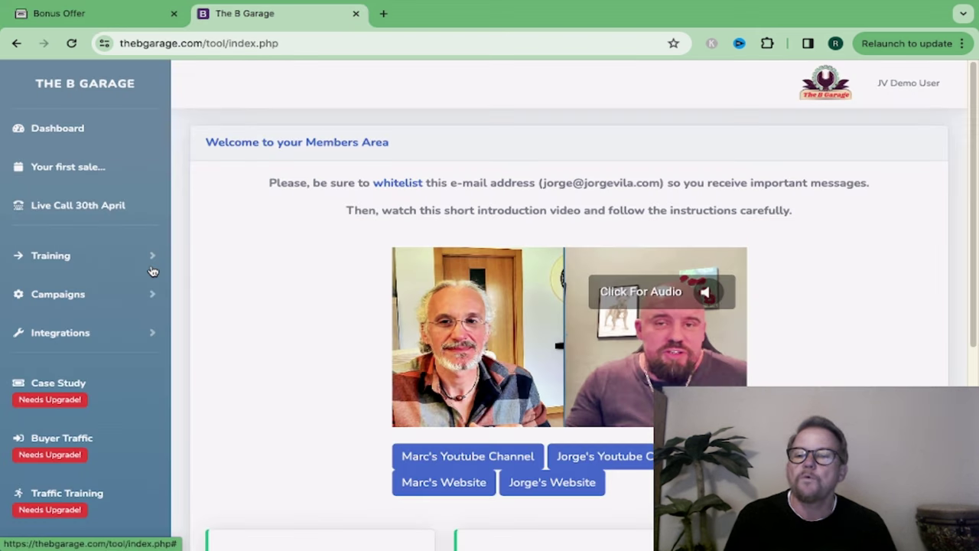
scroll(974, 318, down, 3)
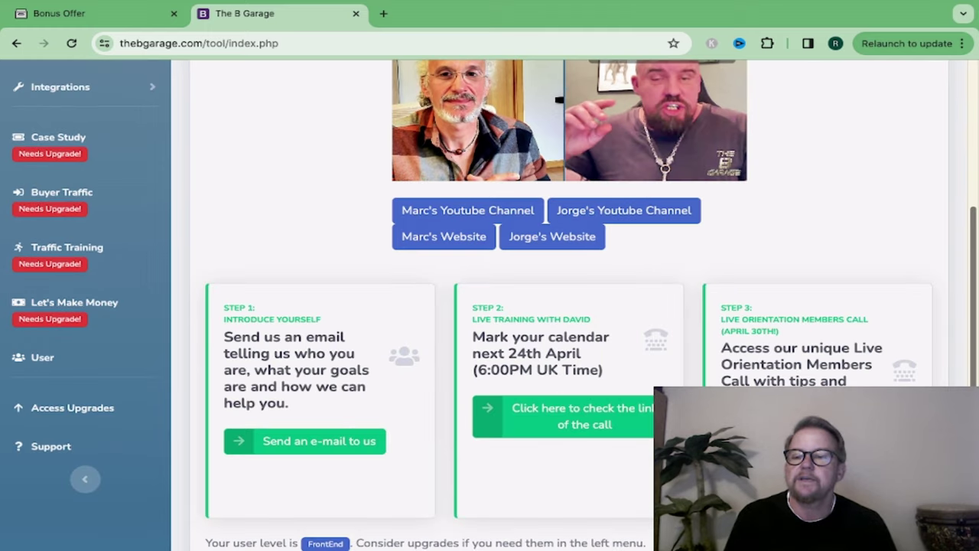
scroll(975, 319, up, 1)
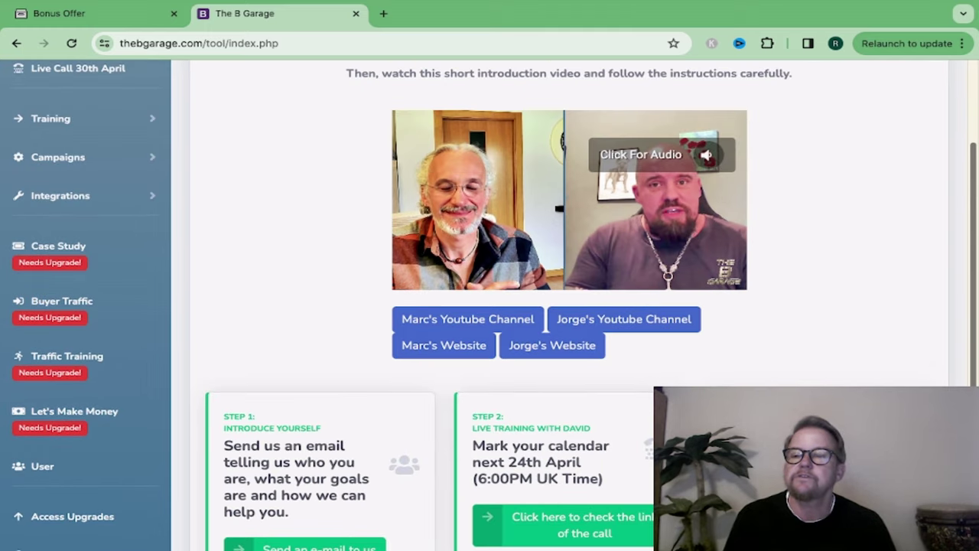
scroll(254, 359, up, 2)
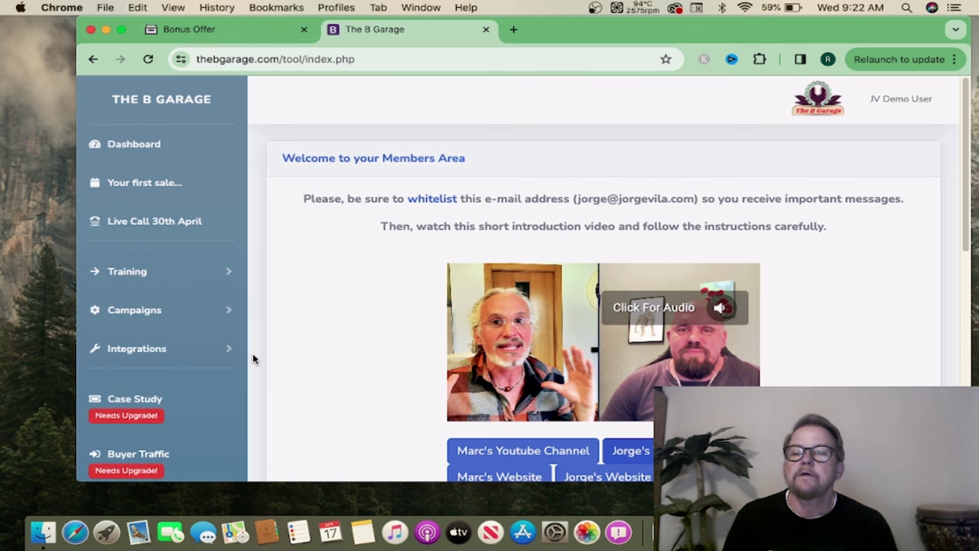
click(222, 314)
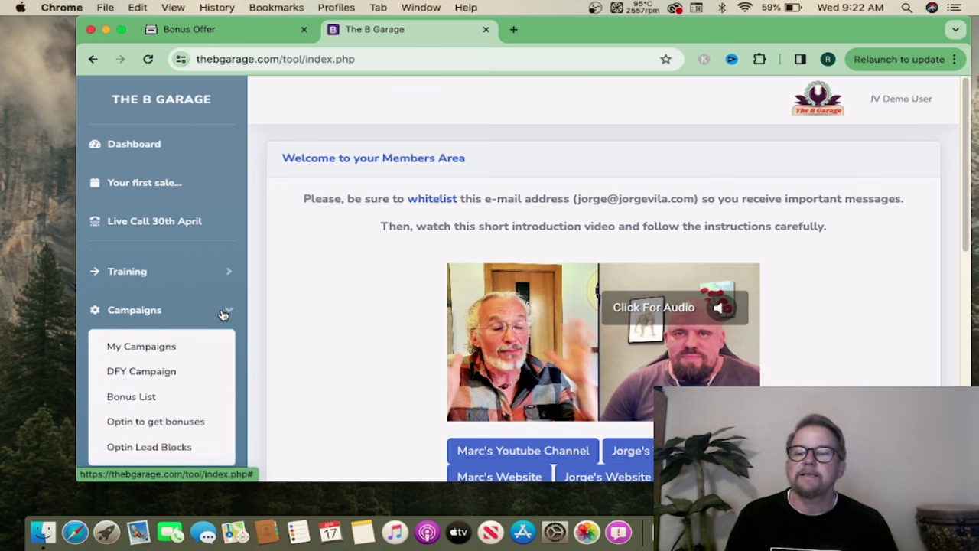
click(143, 402)
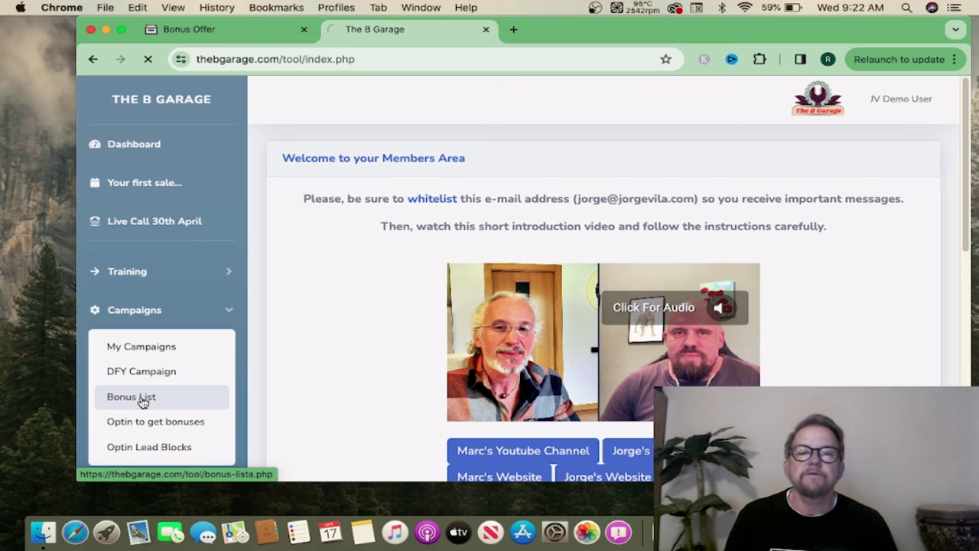
Step: Scroll through the bonus products from Inbox Equalizer to Warrior Plus Profits, then back to the top
scroll(966, 125, down, 3)
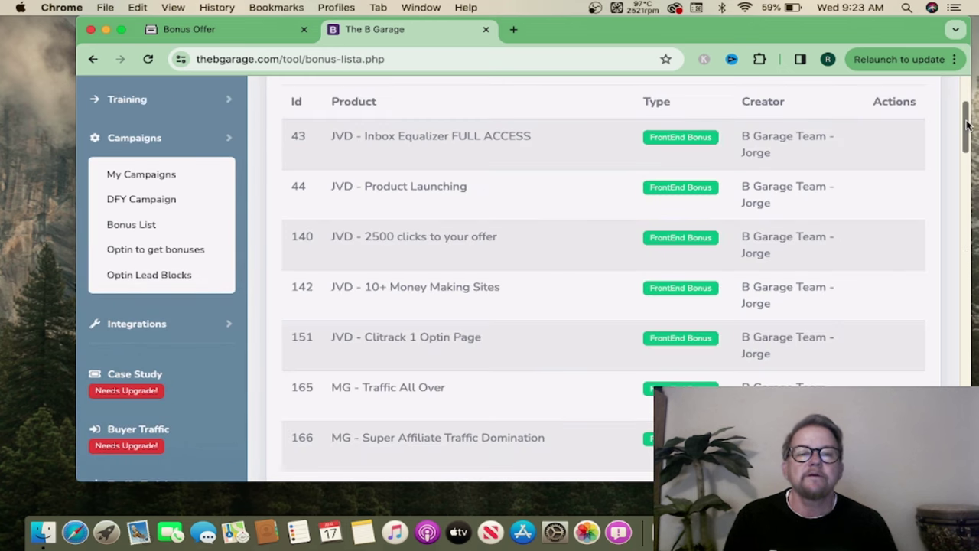
scroll(967, 133, down, 1)
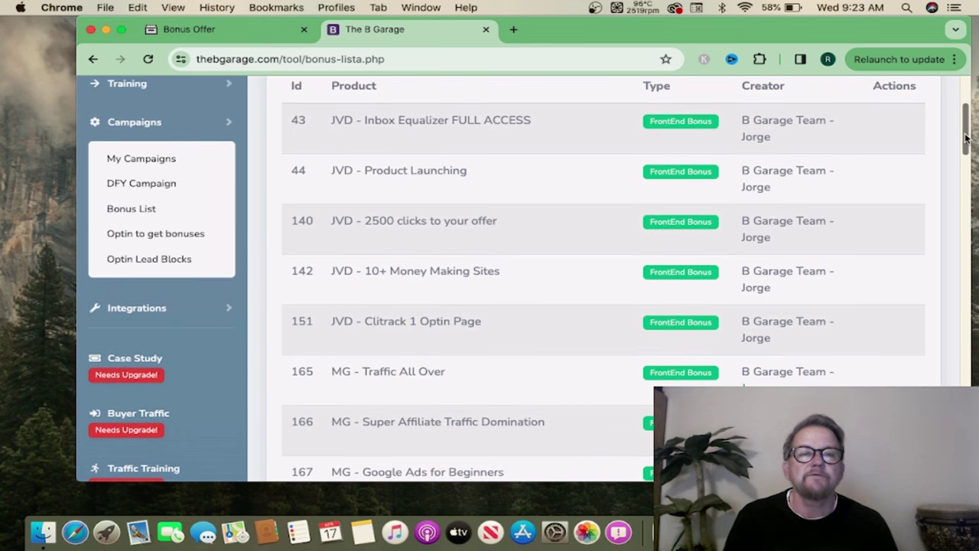
drag(966, 137, 969, 149)
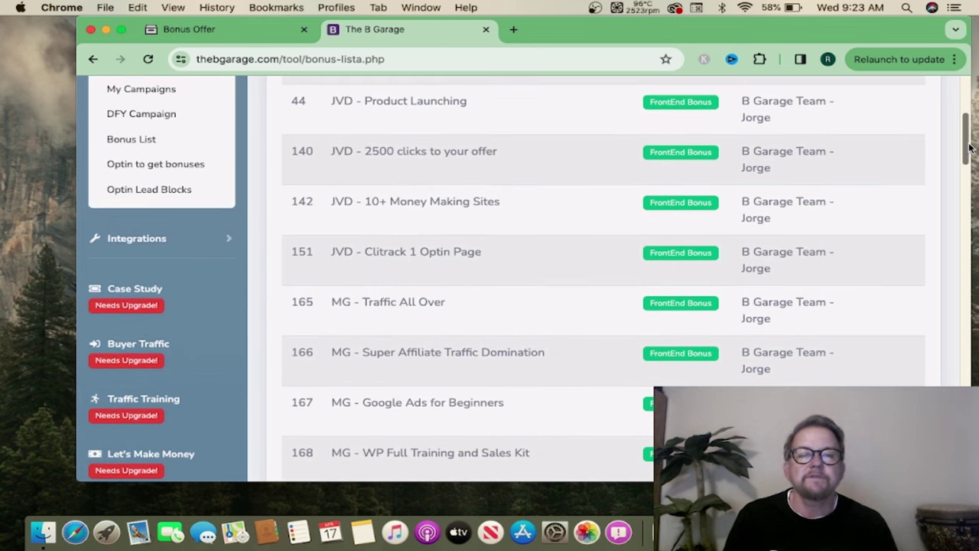
drag(970, 148, 975, 153)
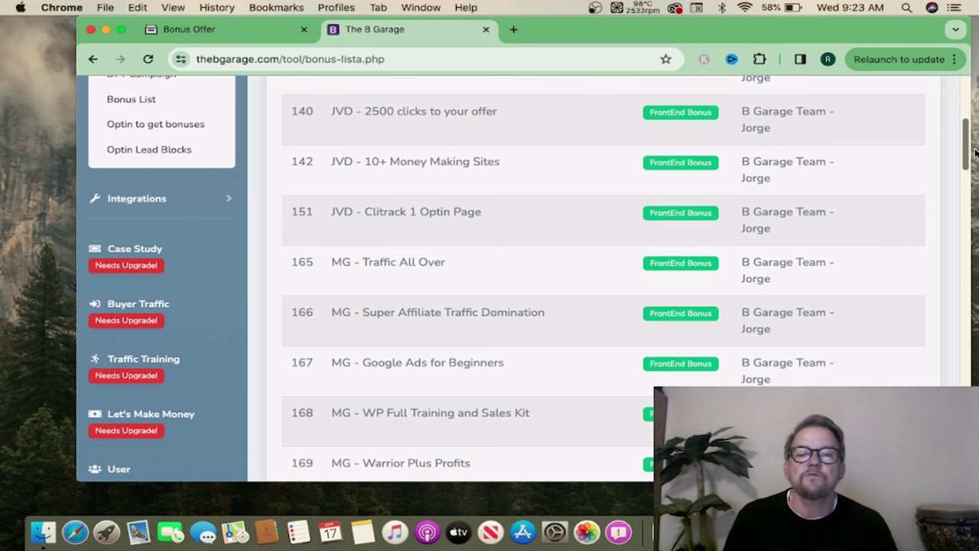
scroll(293, 113, up, 5)
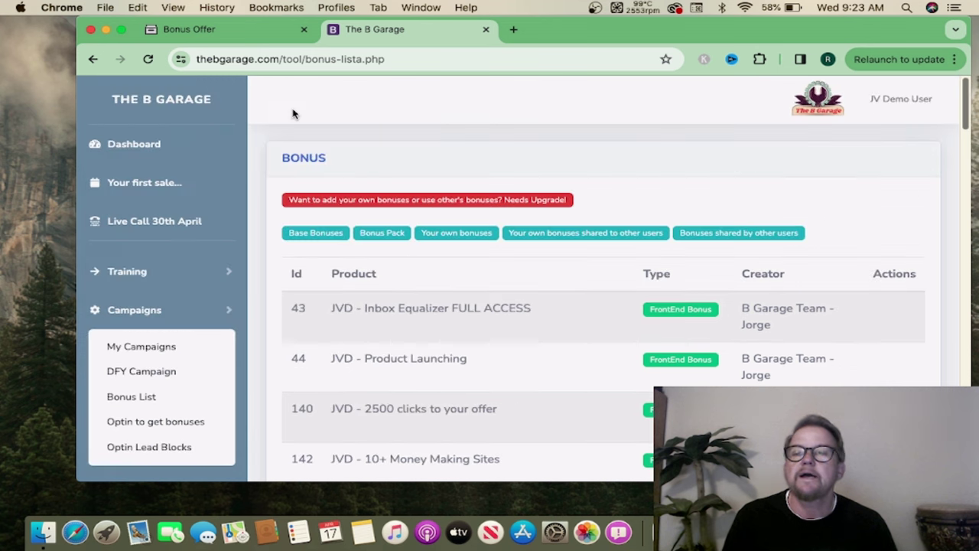
Step: Scroll through the Bonus Offer page, then bring up The B Garage's Training topics
click(224, 34)
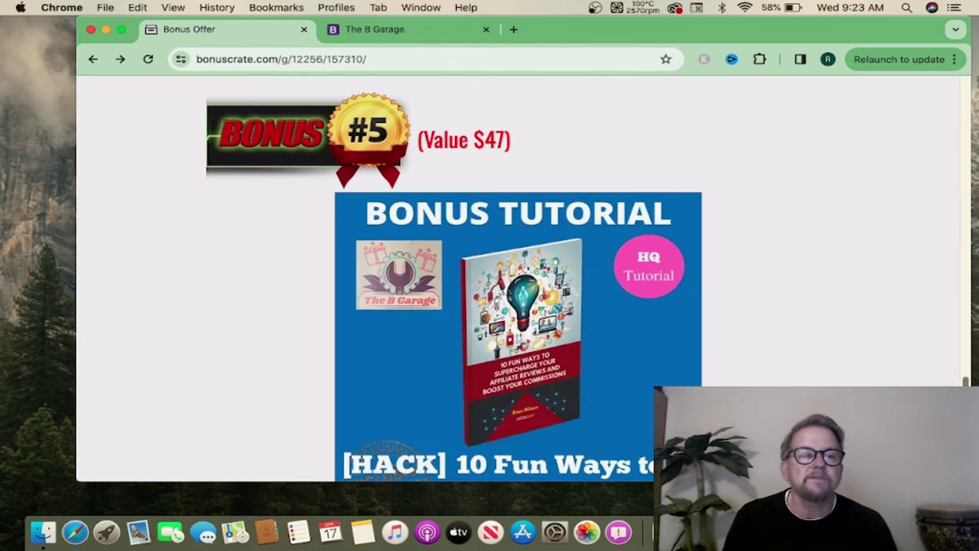
mouse_move(966, 380)
mouse_down()
mouse_move(963, 87)
mouse_move(964, 459)
mouse_up()
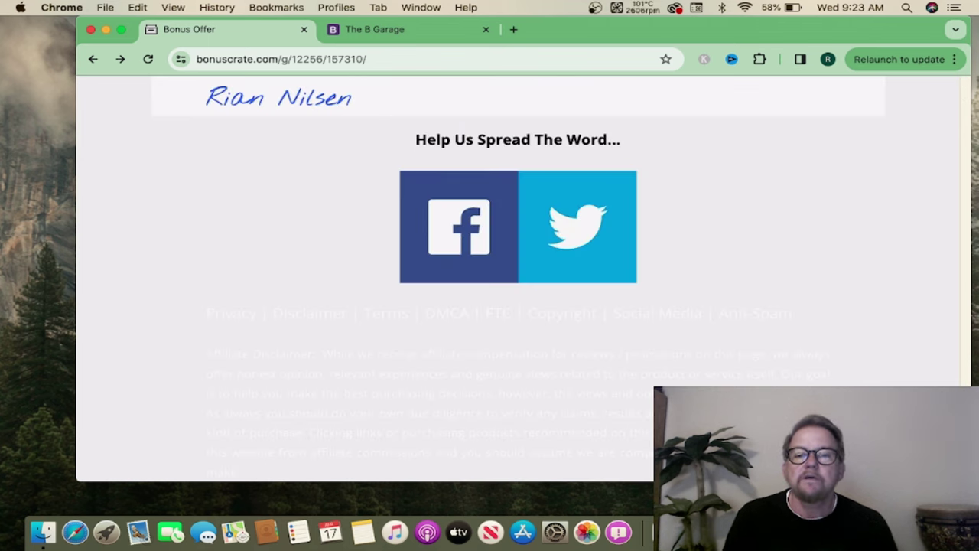
scroll(408, 356, up, 5)
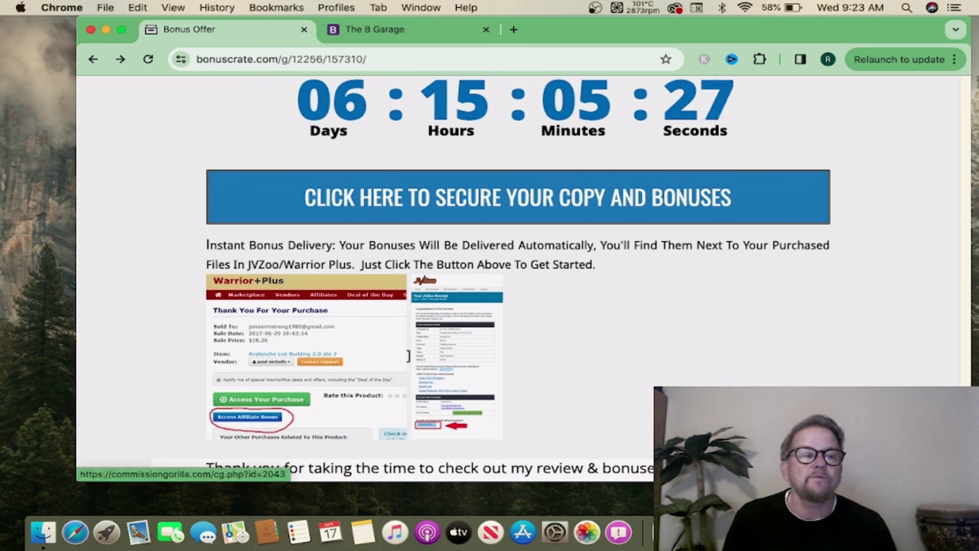
drag(967, 176, 975, 84)
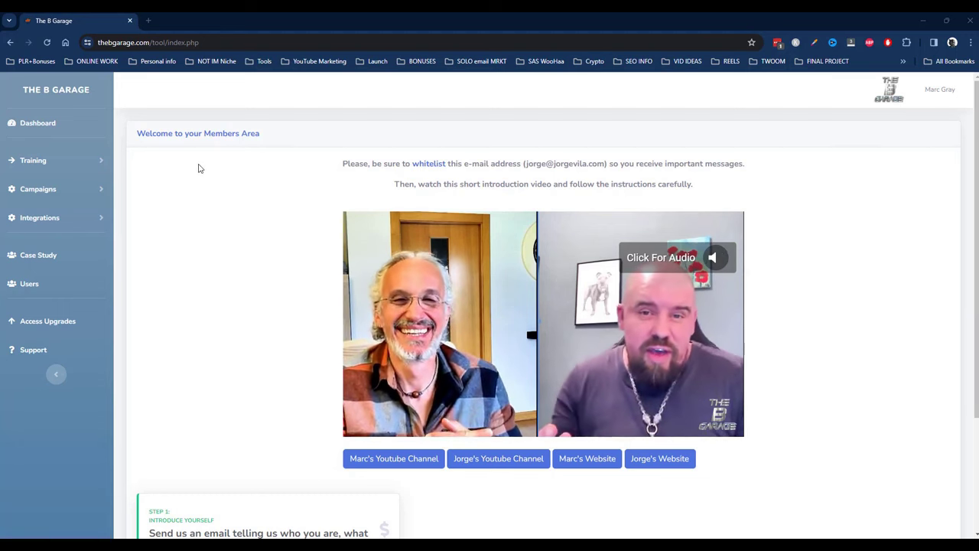
click(57, 161)
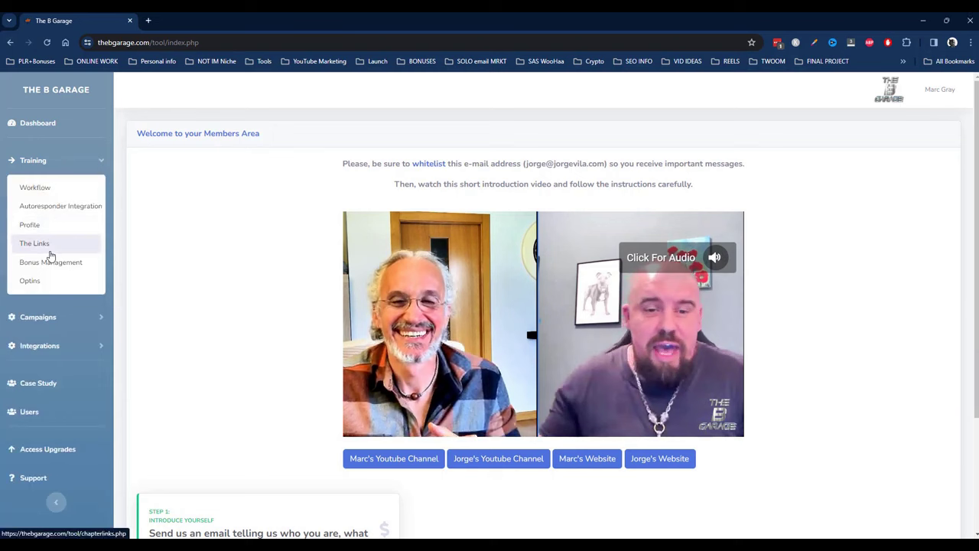
Step: Open the Optins, Bonus Management and The Links training videos in turn
click(48, 281)
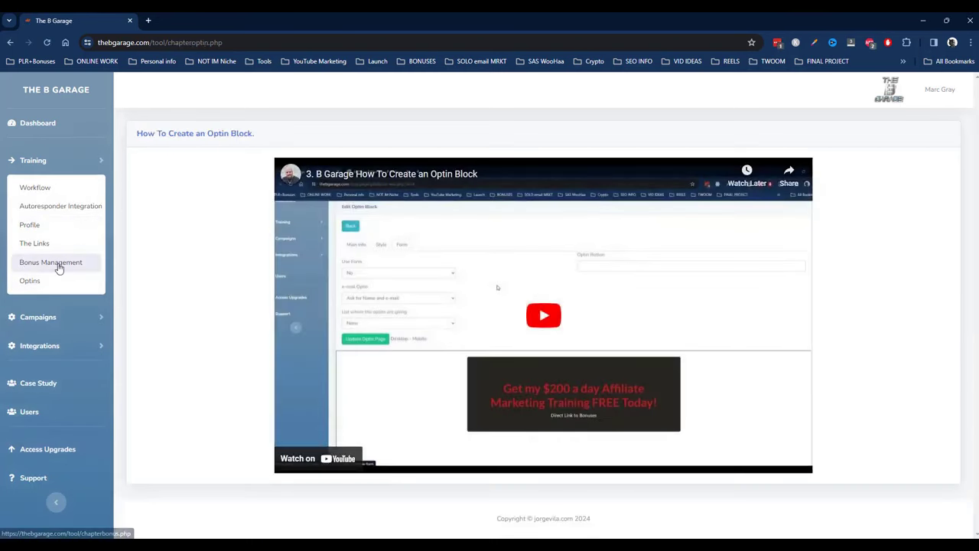
click(59, 263)
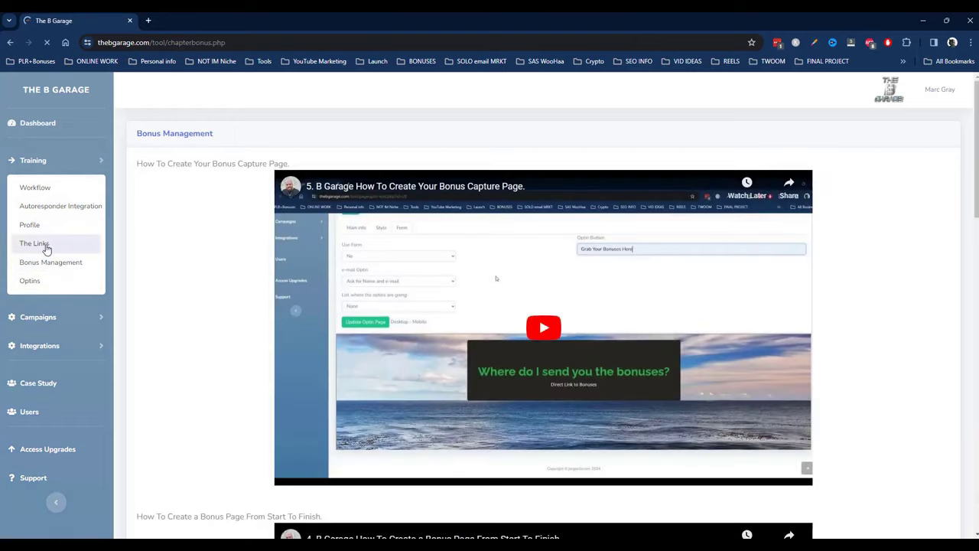
click(35, 246)
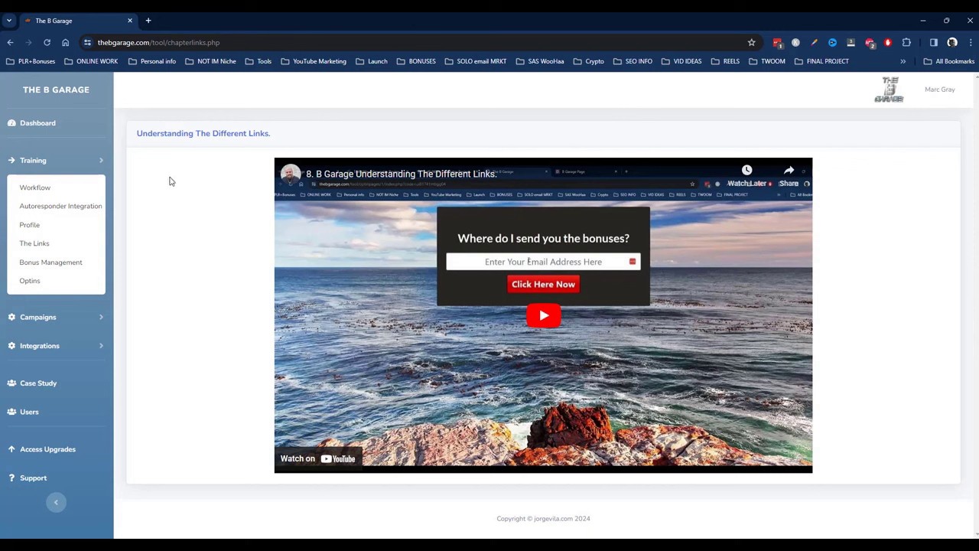
Step: Go to Campaigns > My Campaigns > Optin Lead Blocks and edit the first block
click(38, 319)
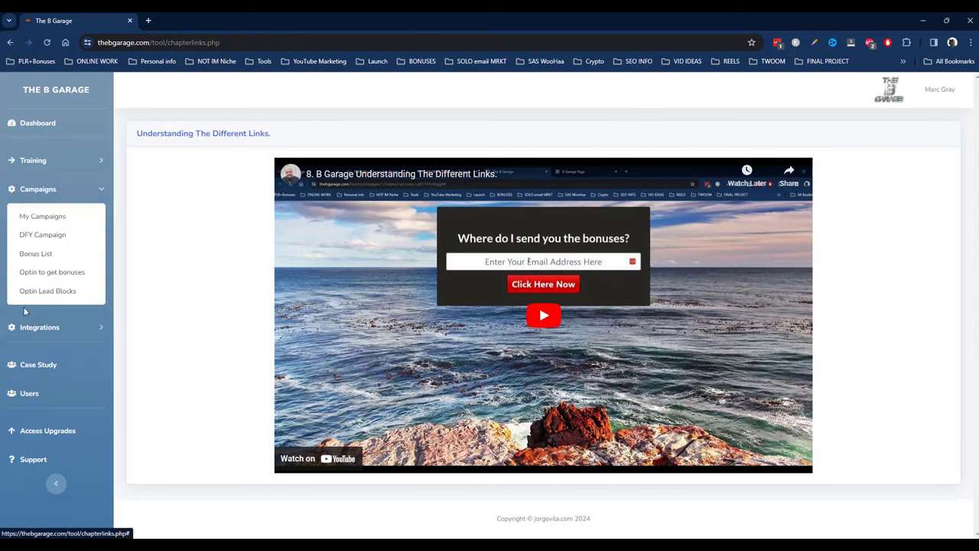
click(40, 218)
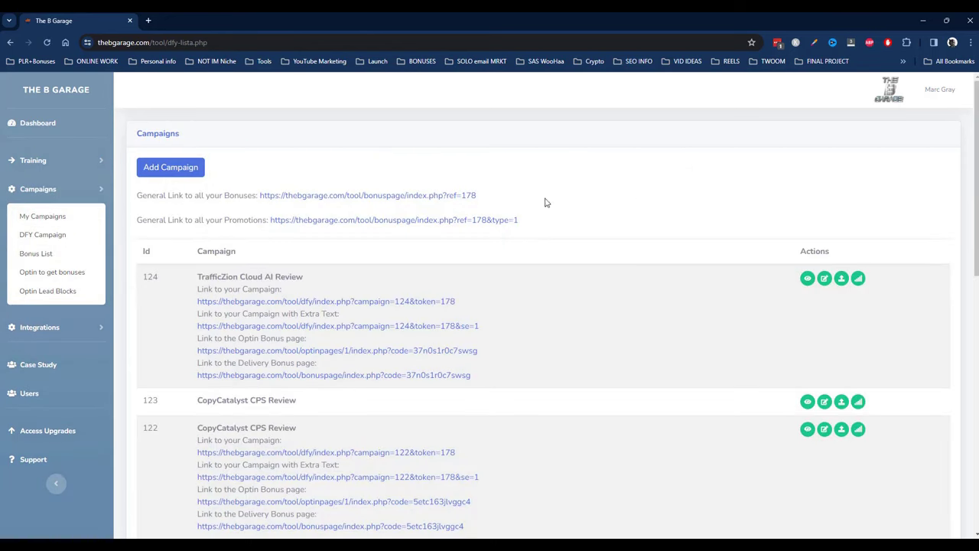
scroll(628, 191, down, 1)
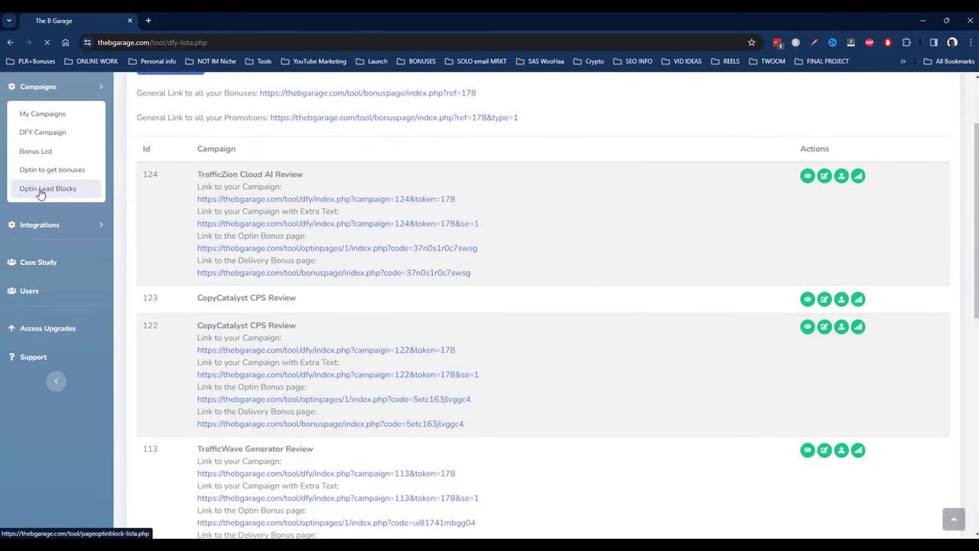
click(38, 190)
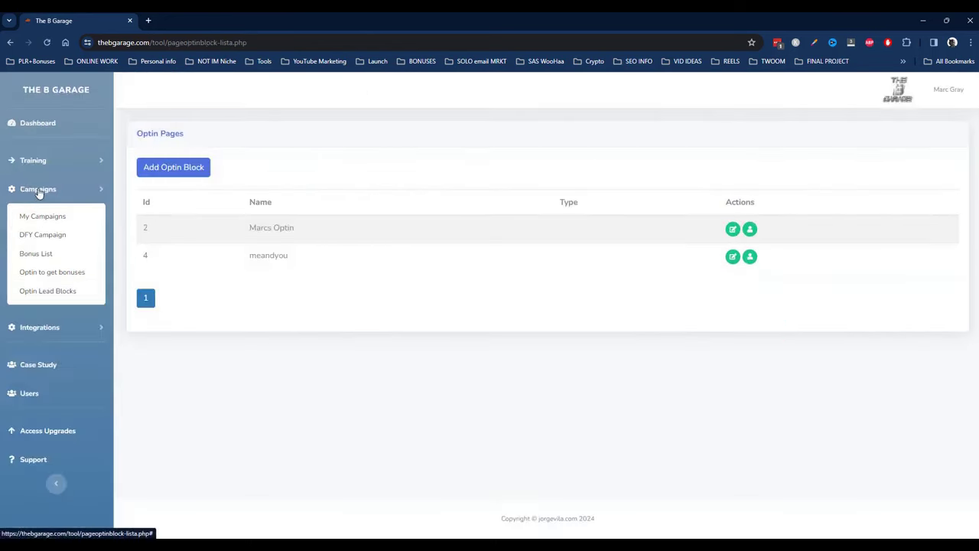
click(733, 232)
Step: Review the block's main info, Style and Form settings, with the form asking only for e-mail
scroll(548, 204, down, 3)
scroll(387, 227, up, 1)
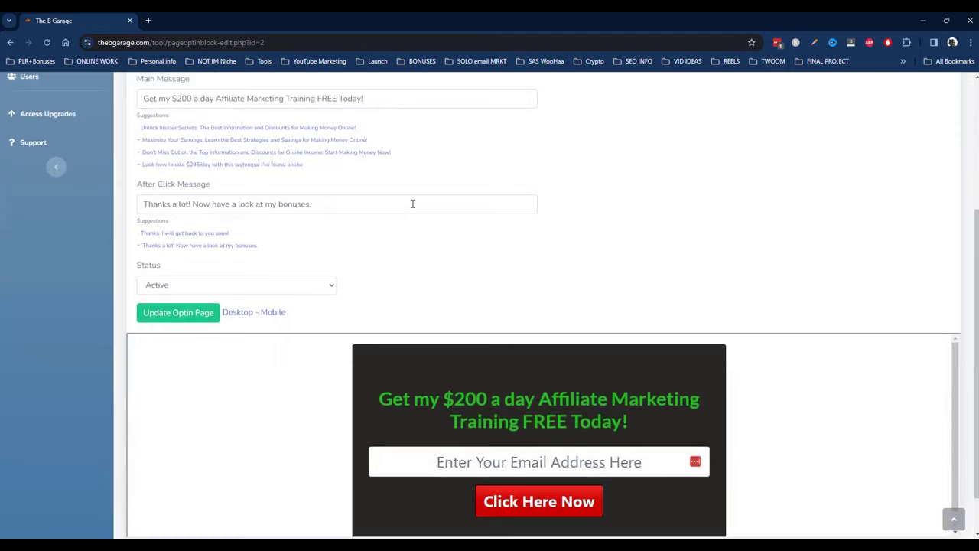
scroll(597, 164, up, 3)
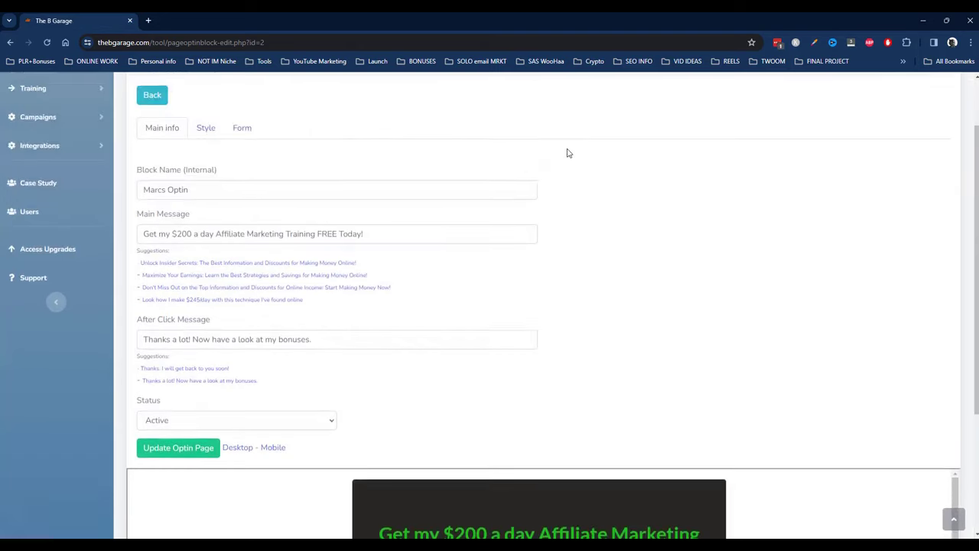
scroll(261, 87, down, 2)
scroll(275, 149, up, 5)
click(207, 193)
scroll(433, 162, down, 3)
scroll(382, 149, up, 1)
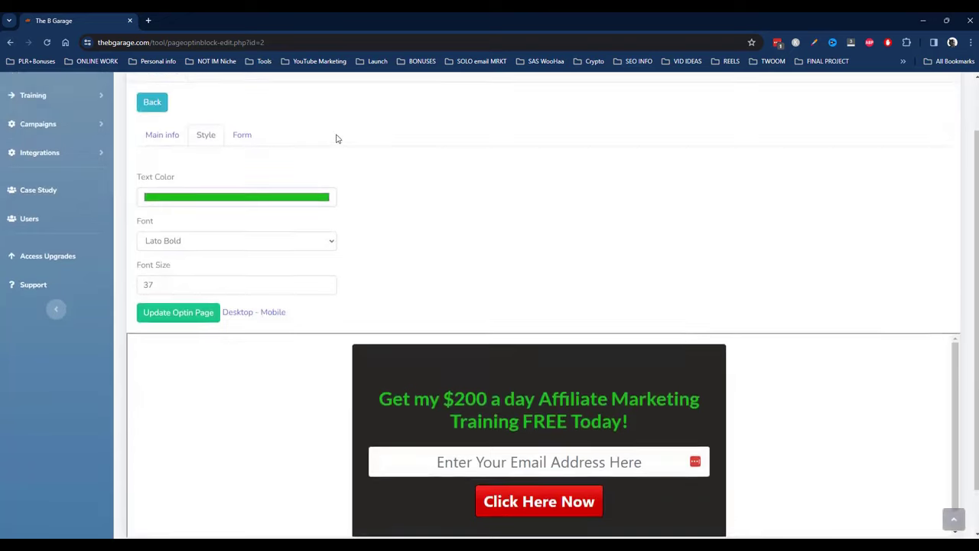
click(243, 136)
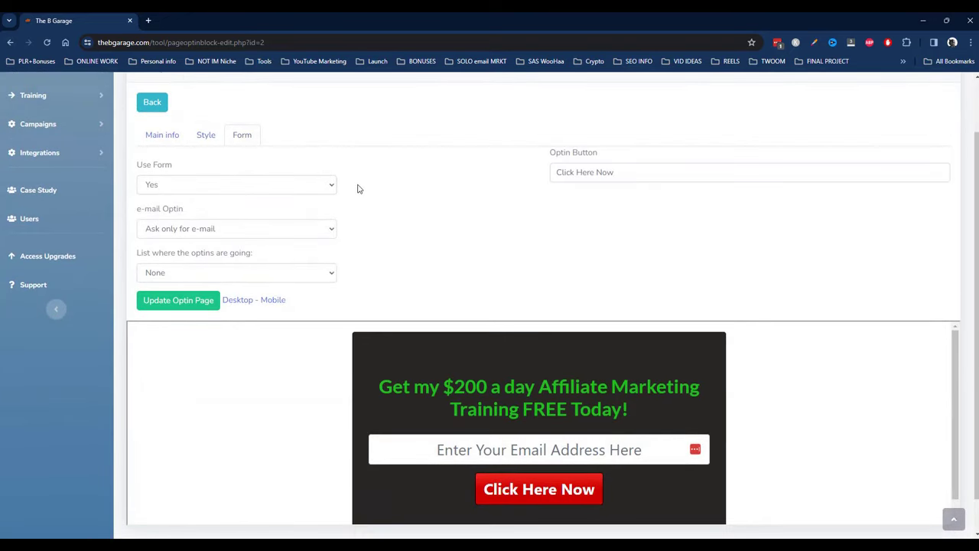
scroll(340, 176, up, 2)
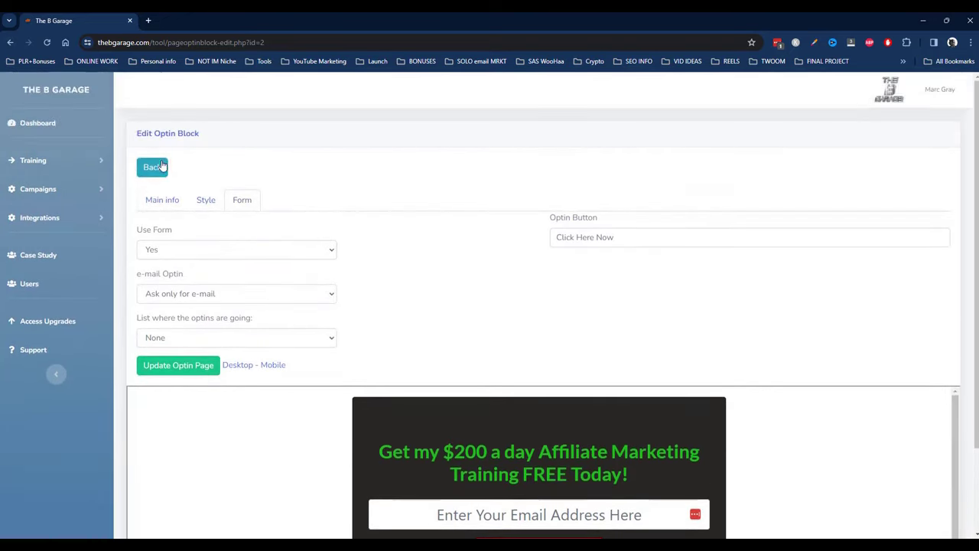
Step: Return to the campaign list and locate campaign 113, TrafficWave Generator Review
click(161, 167)
click(47, 223)
scroll(537, 203, down, 2)
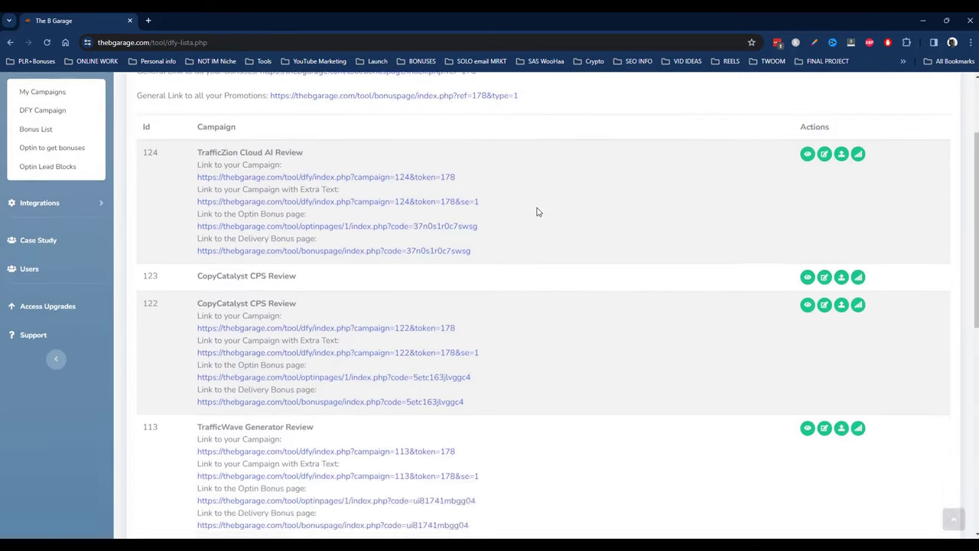
scroll(537, 212, down, 10)
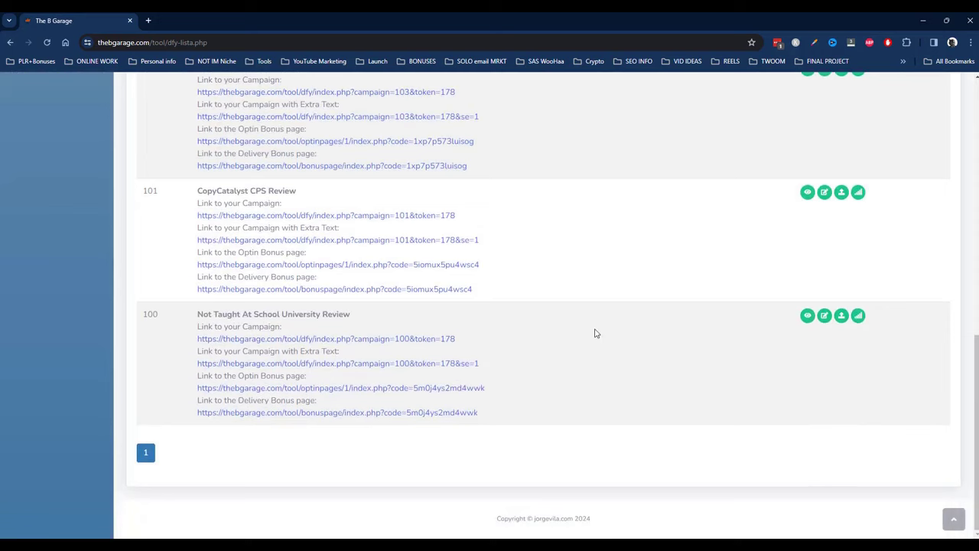
scroll(535, 349, up, 2)
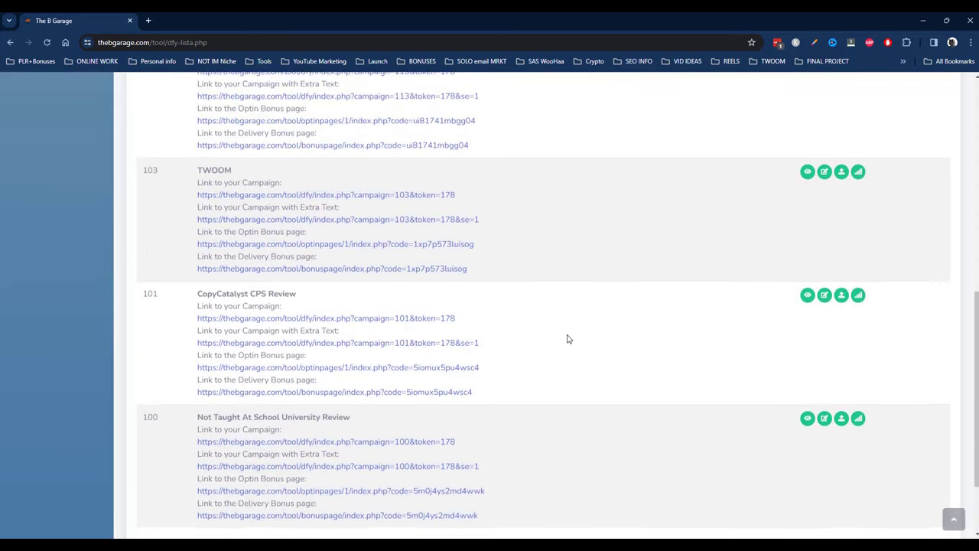
scroll(567, 339, up, 3)
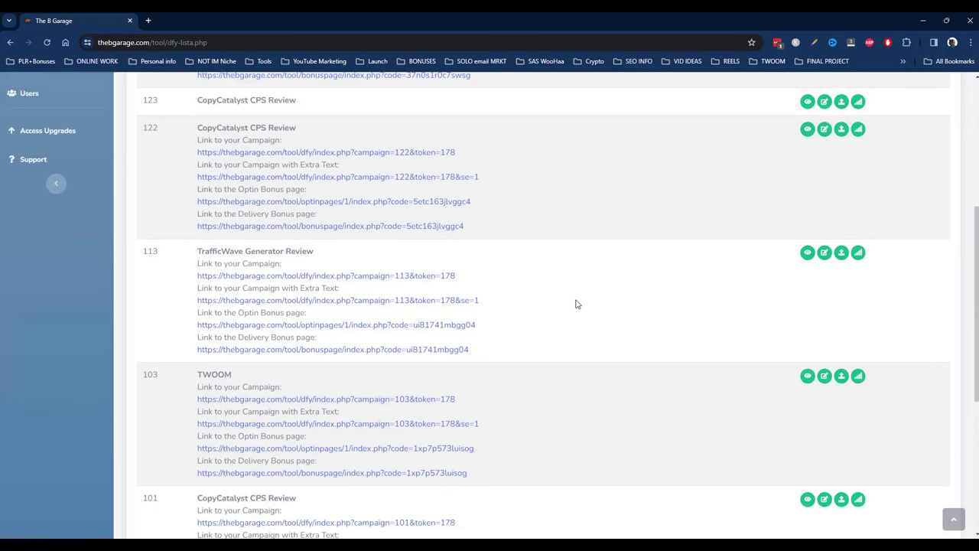
Step: Open the TrafficWave Generator Review campaign in a new tab, view it, and return to the list
right_click(365, 284)
click(417, 287)
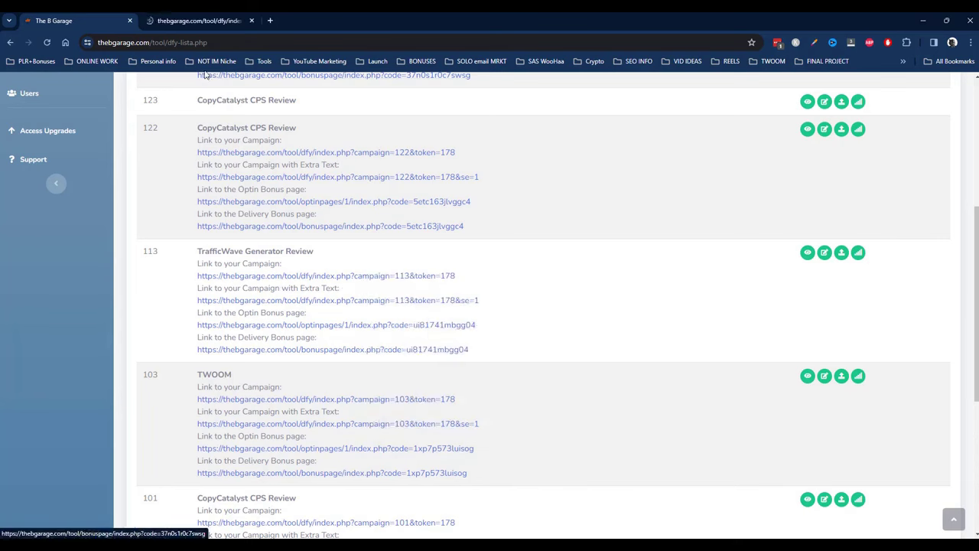
click(182, 18)
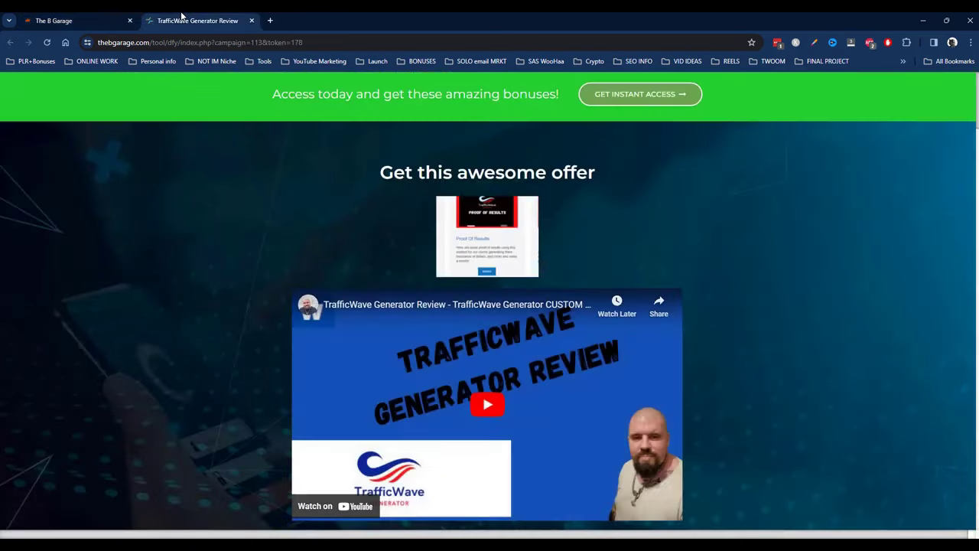
click(62, 21)
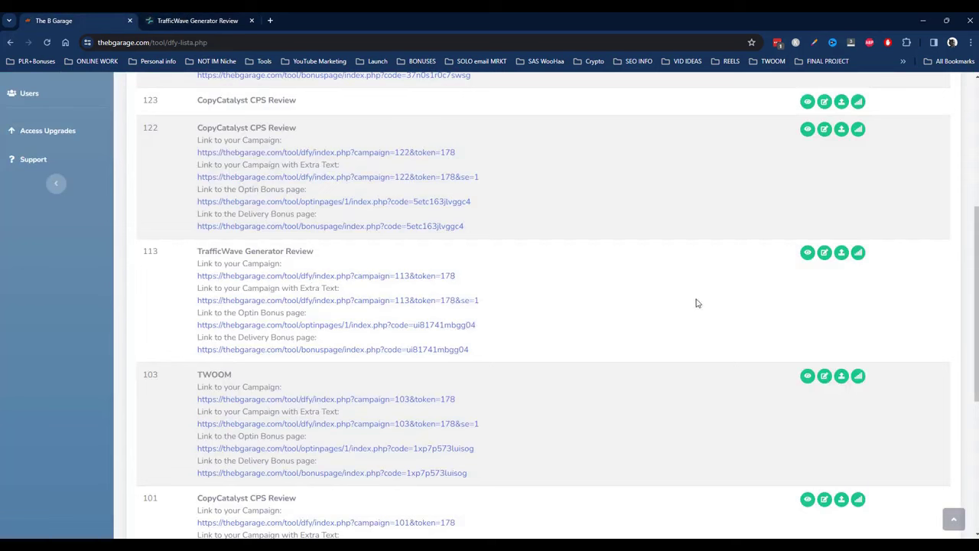
Step: Open campaign 113 for editing and highlight its campaign and product names
click(824, 254)
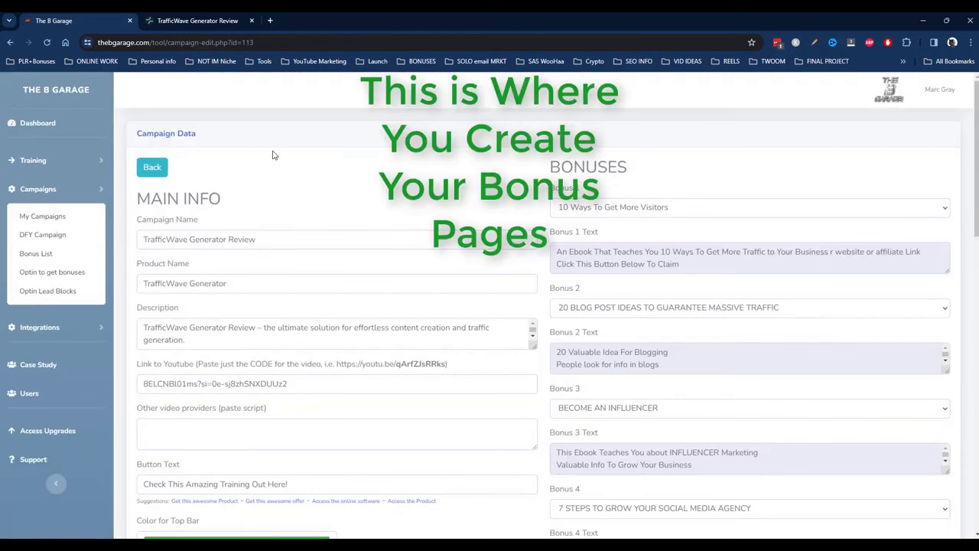
scroll(328, 141, down, 2)
scroll(281, 248, up, 2)
drag(256, 240, 118, 239)
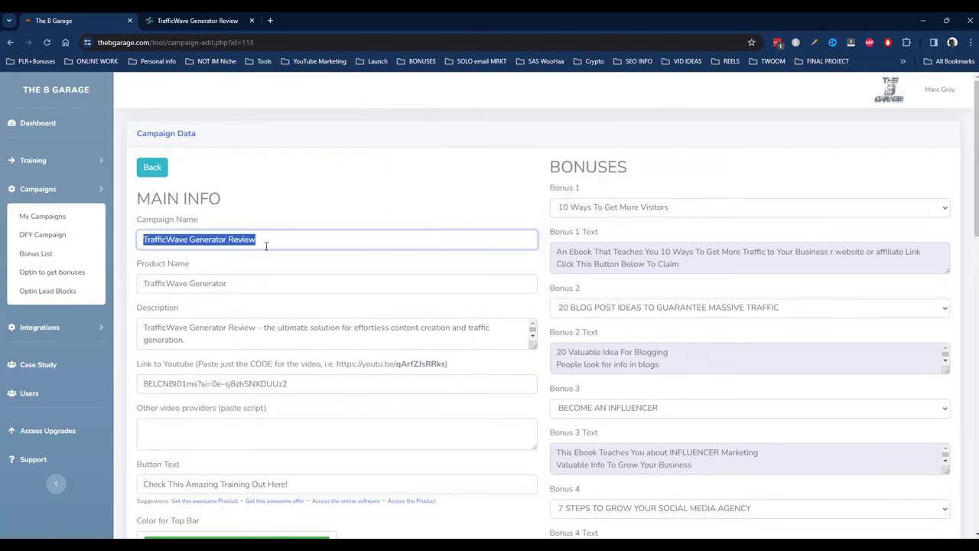
click(244, 285)
triple_click(142, 283)
click(355, 188)
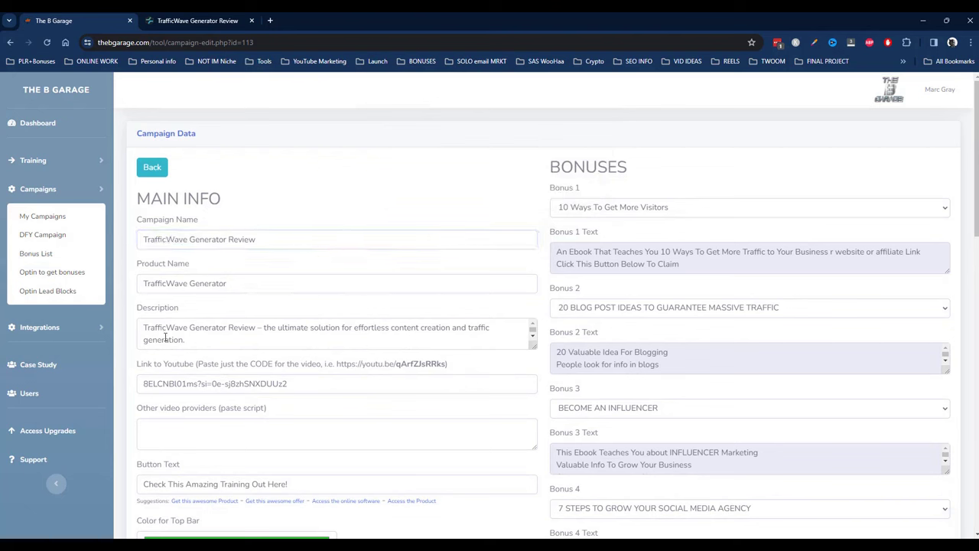
Step: Expand the Description box and scroll through the full review text
click(535, 345)
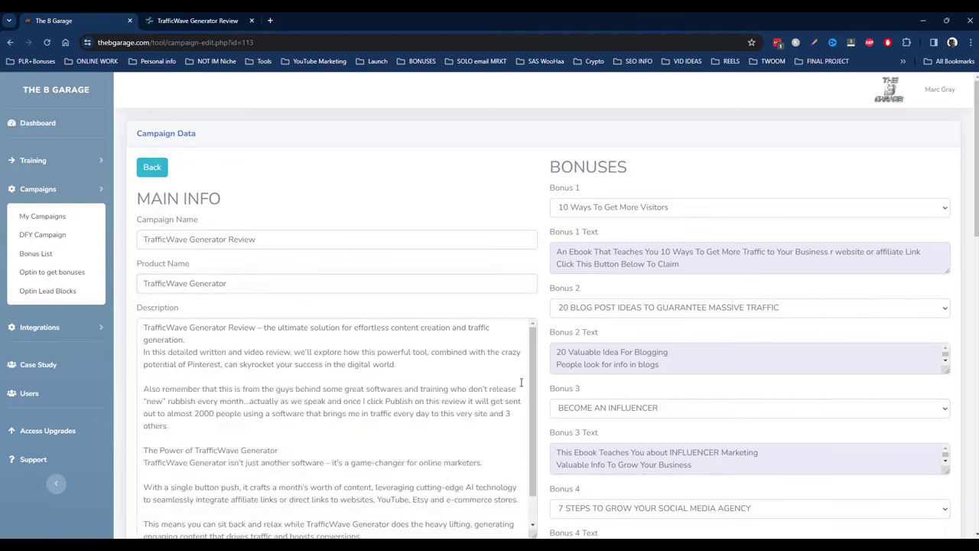
scroll(536, 326, down, 3)
scroll(312, 226, down, 1)
scroll(313, 225, up, 1)
scroll(312, 225, up, 3)
scroll(545, 157, down, 3)
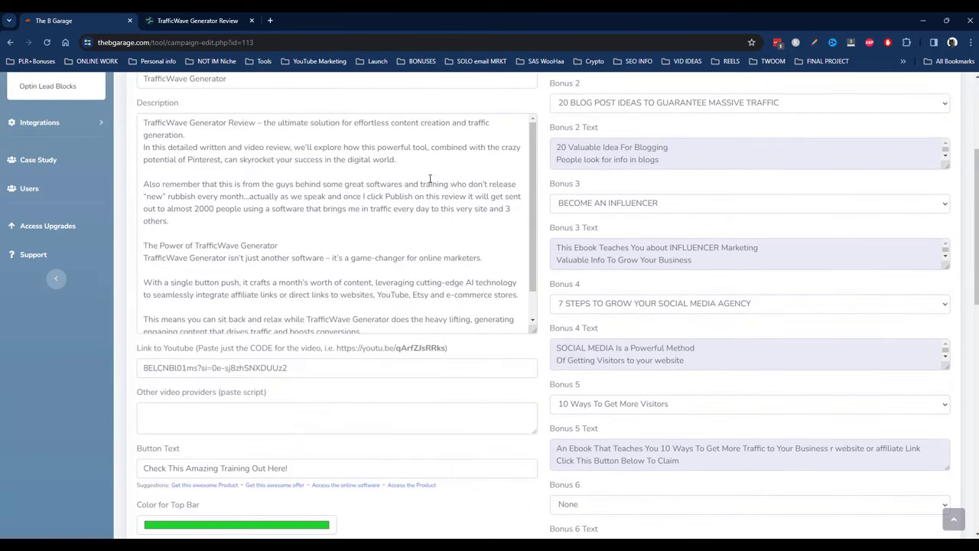
scroll(430, 183, down, 1)
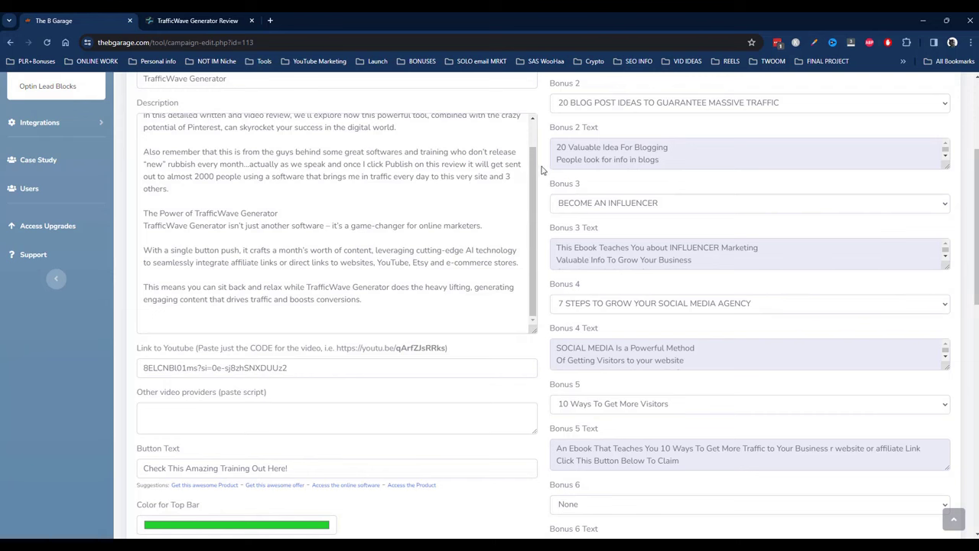
Step: Highlight the current YouTube video code and the example code in the hint
scroll(545, 164, down, 2)
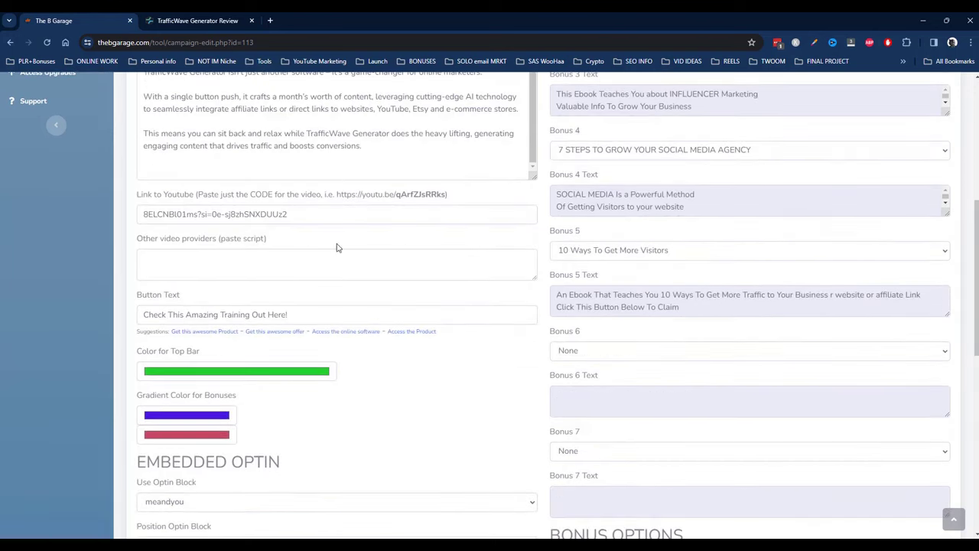
drag(292, 214, 120, 220)
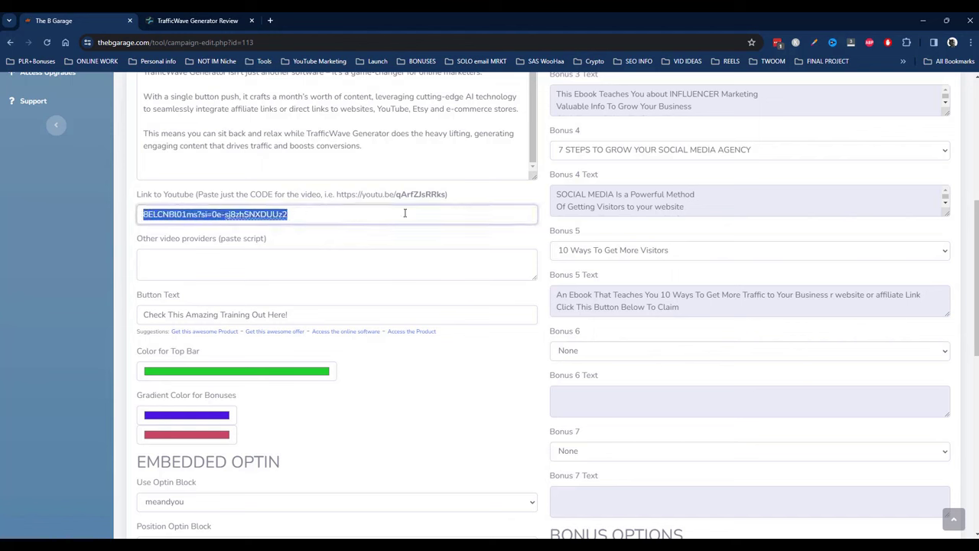
click(481, 199)
drag(396, 197, 449, 197)
click(474, 197)
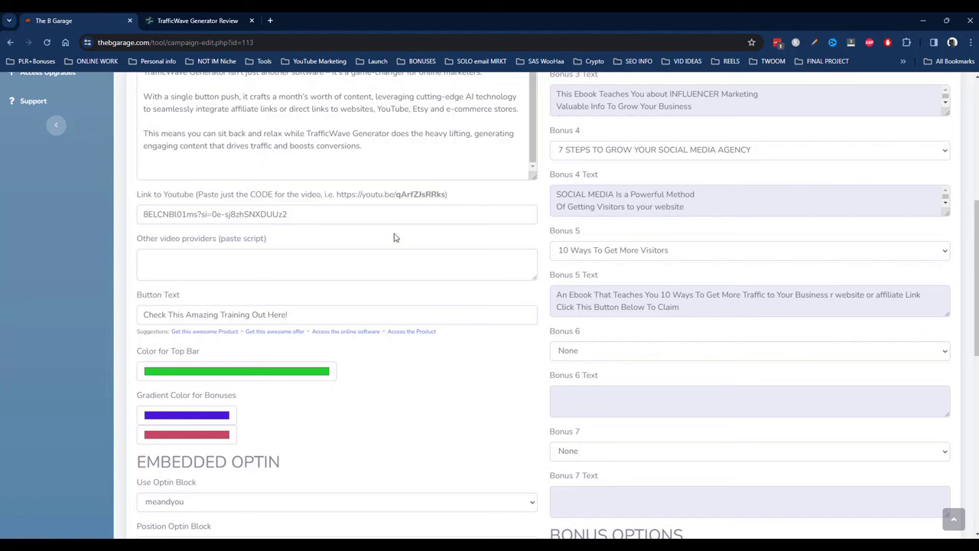
click(178, 264)
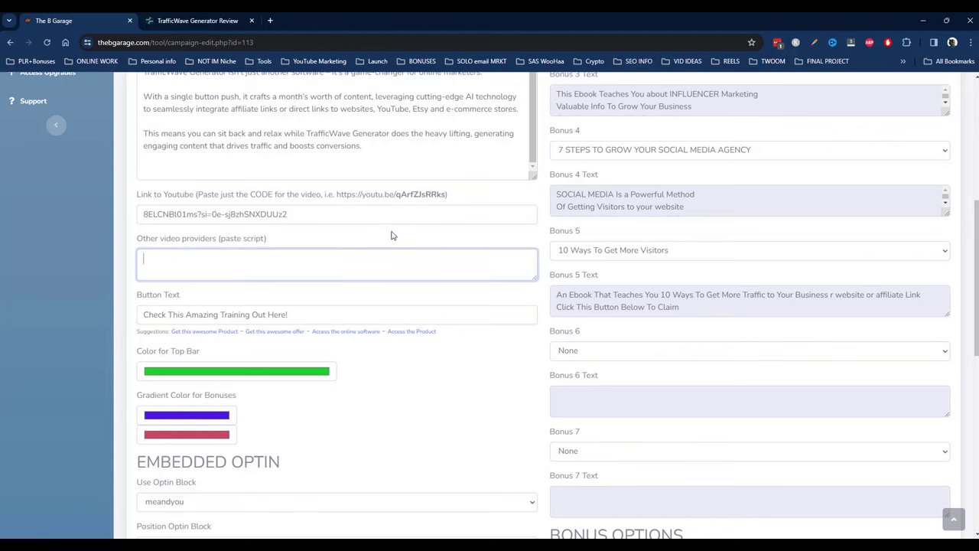
Step: Try each Button Text suggestion, ending on 'Access the Product'
scroll(372, 221, down, 3)
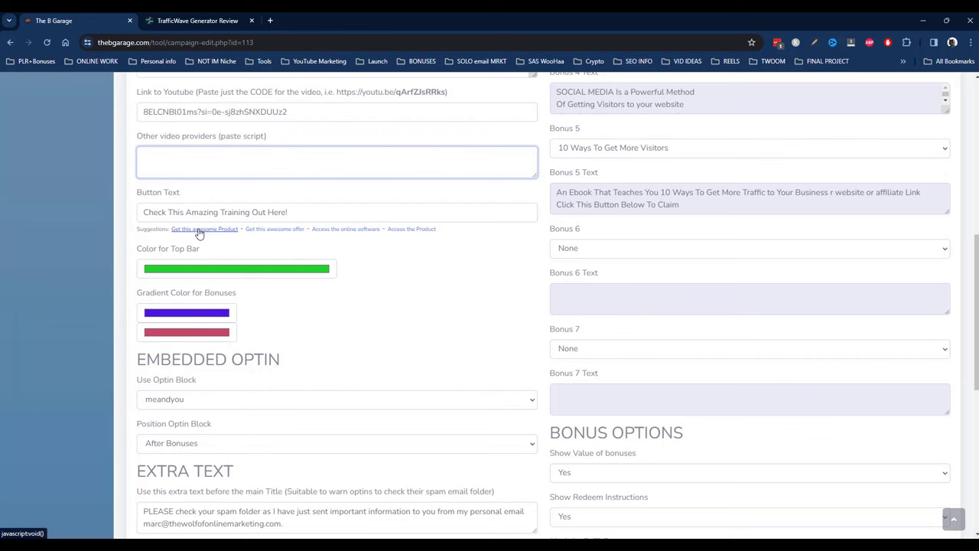
click(197, 231)
click(277, 231)
click(343, 231)
click(412, 229)
scroll(456, 283, down, 2)
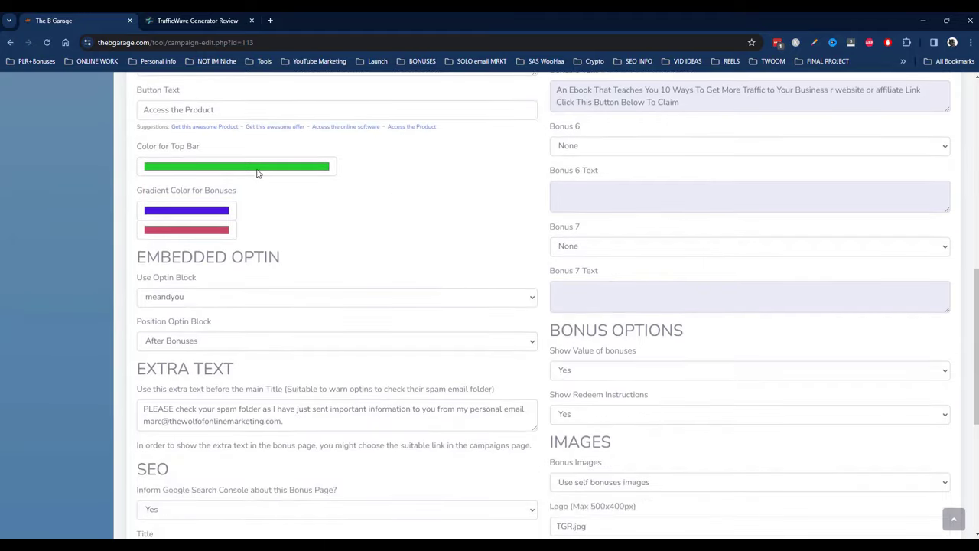
Step: Switch to the live TrafficWave Generator Review tab and highlight the 'Get this awesome offer' heading
click(191, 19)
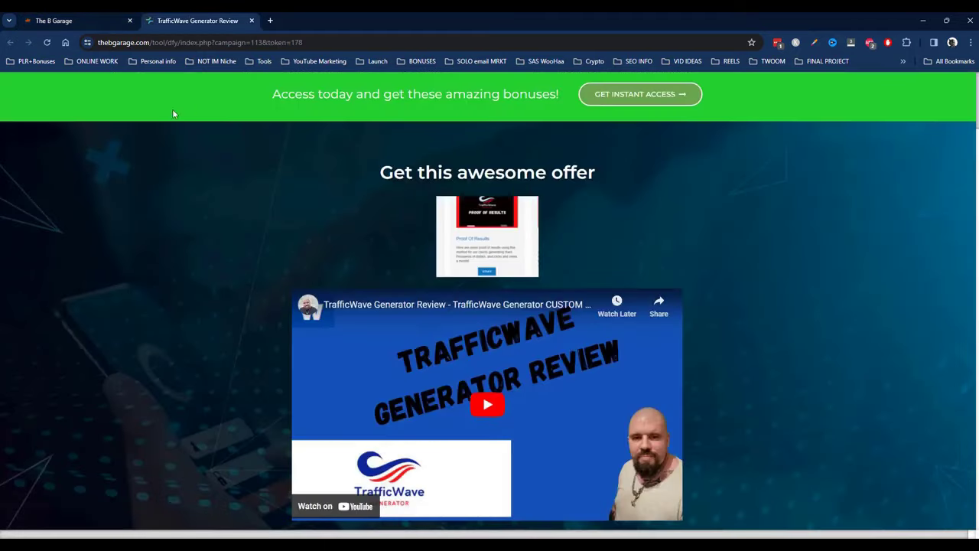
scroll(269, 135, down, 3)
scroll(270, 138, up, 3)
mouse_move(405, 173)
mouse_down()
mouse_move(505, 172)
mouse_move(236, 200)
mouse_up()
click(298, 184)
Step: Scroll down through the page's exclusive bonuses
scroll(176, 186, down, 3)
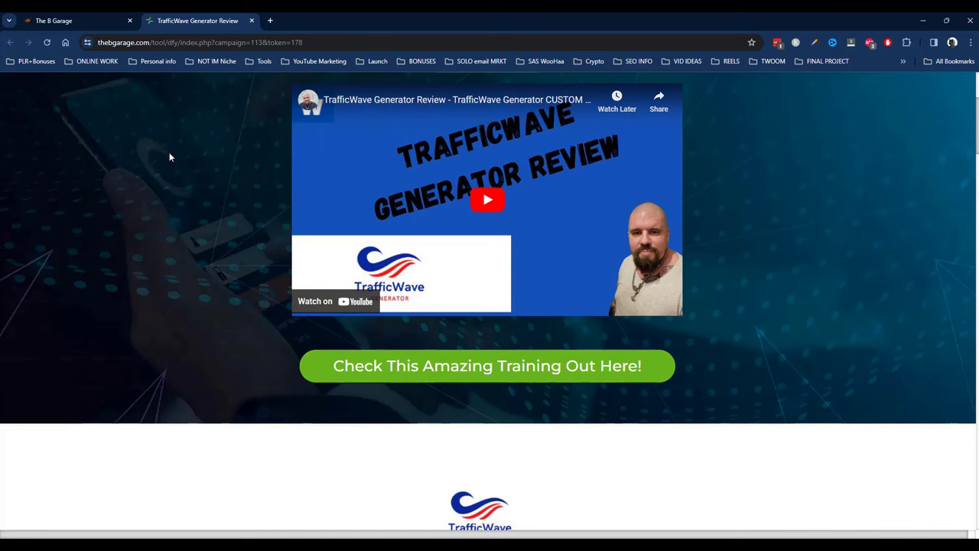
scroll(175, 146, down, 2)
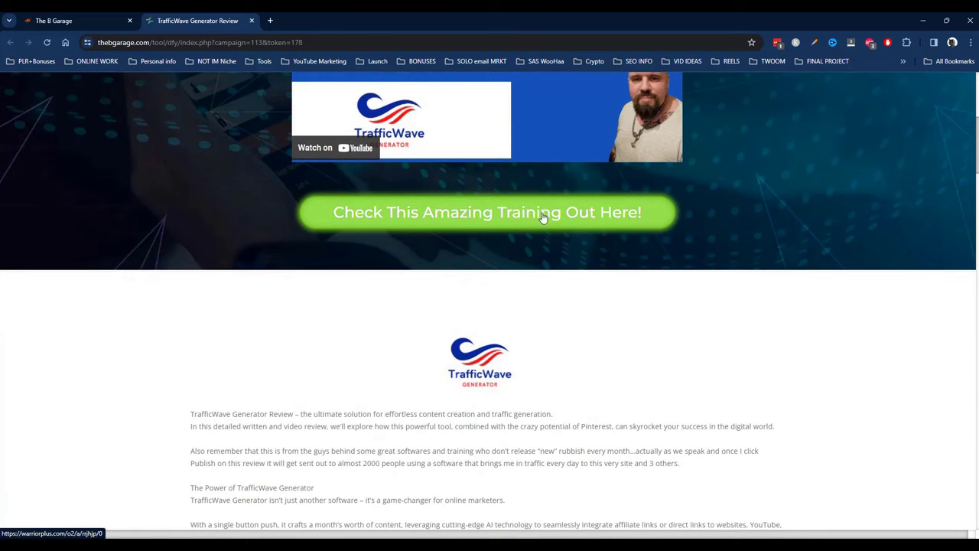
scroll(216, 140, down, 4)
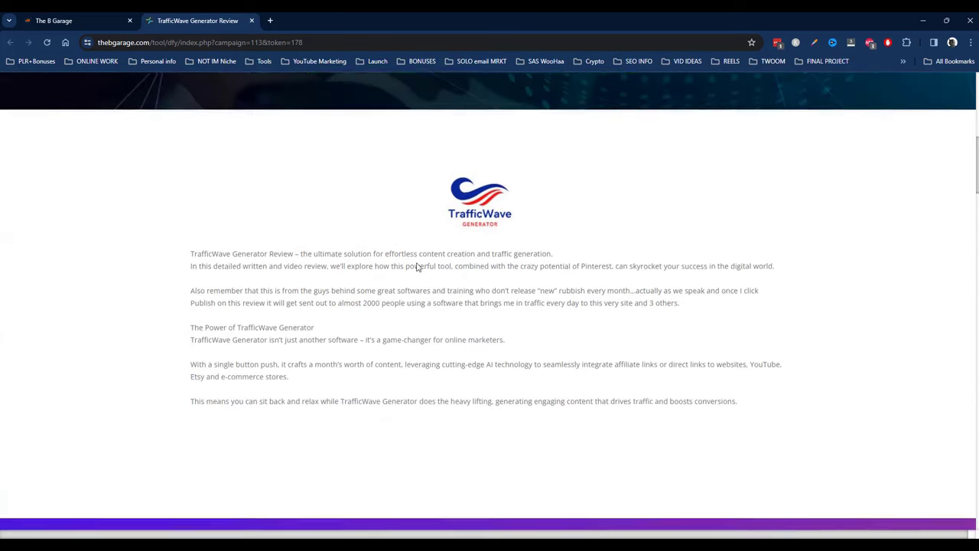
scroll(449, 252, up, 1)
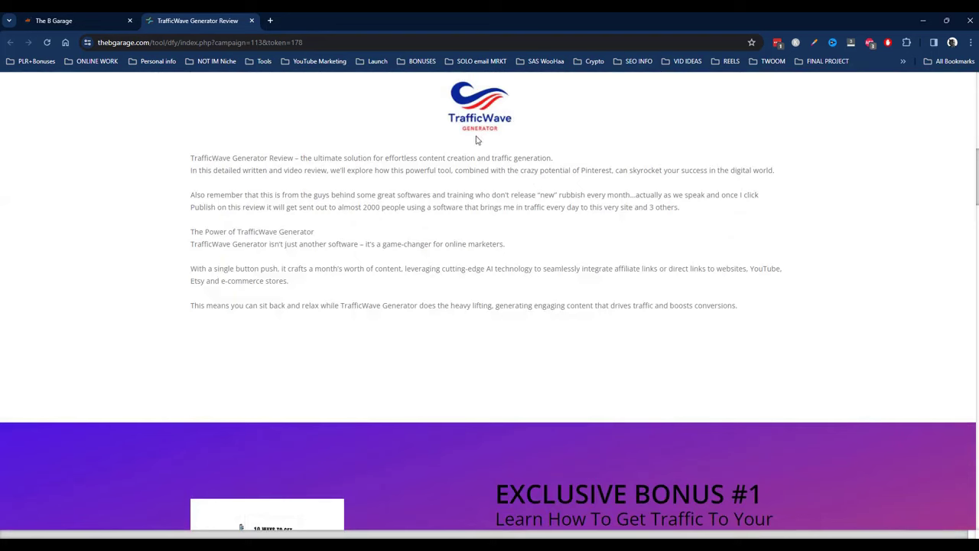
scroll(451, 138, down, 4)
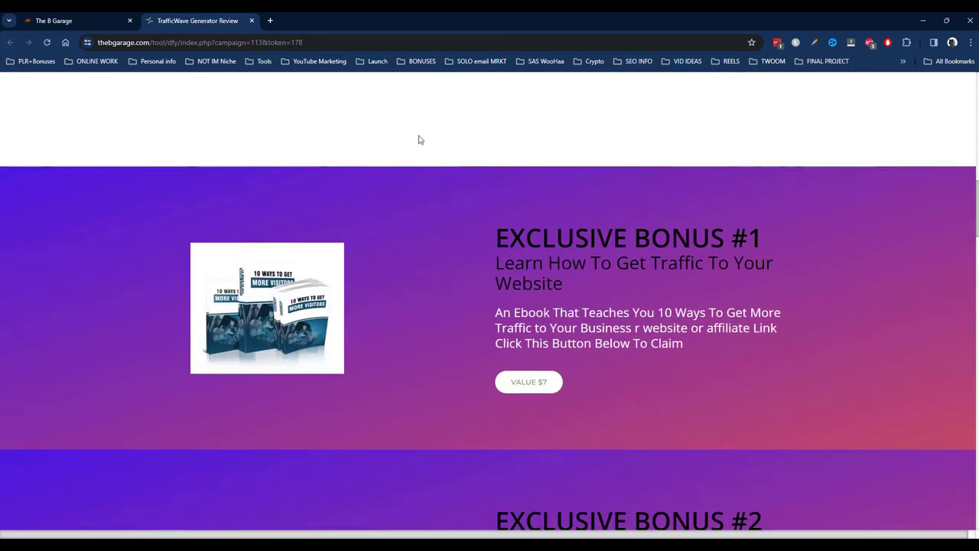
scroll(447, 139, down, 2)
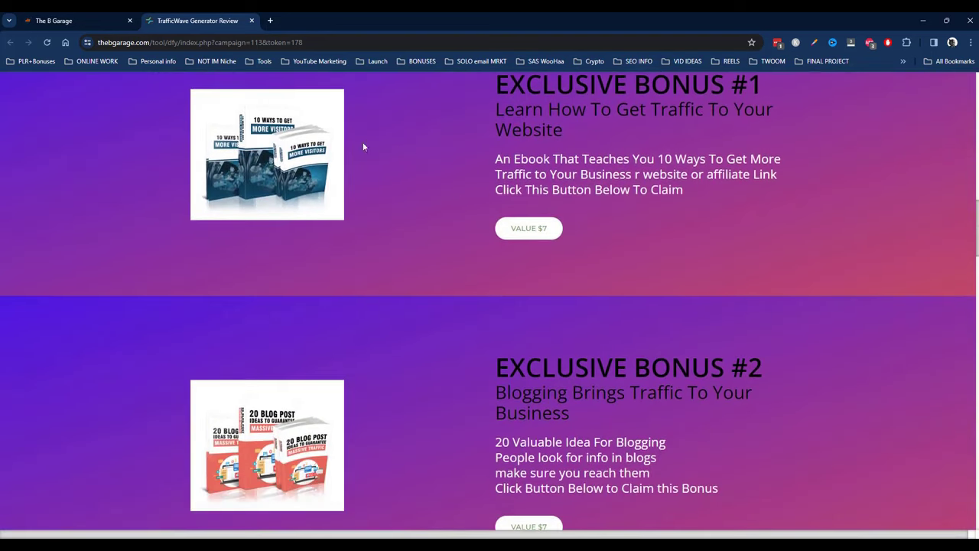
scroll(413, 164, down, 6)
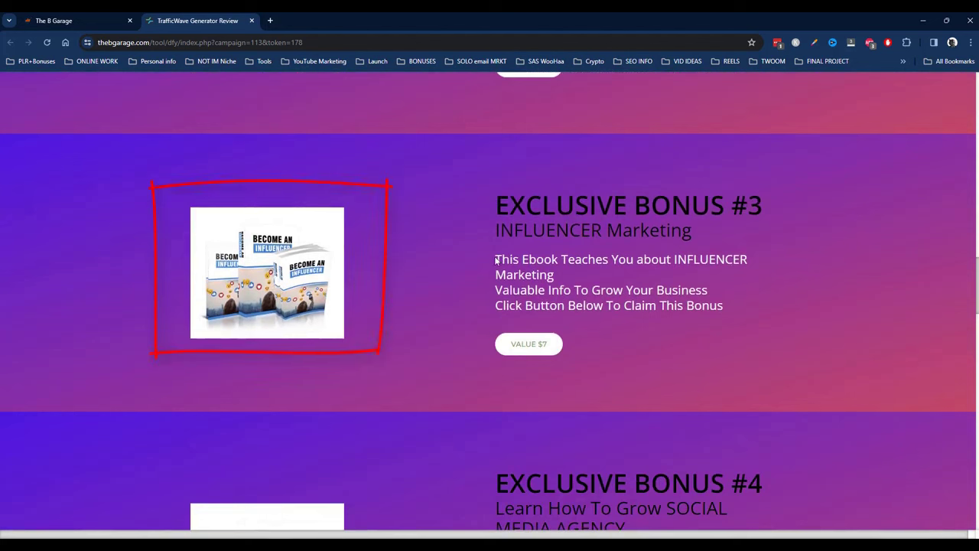
Step: Highlight Bonus #3's heading, INFLUENCER Marketing subheading and description paragraph
mouse_move(494, 191)
mouse_down()
mouse_move(813, 207)
mouse_move(787, 199)
mouse_up()
click(488, 230)
drag(489, 229, 717, 234)
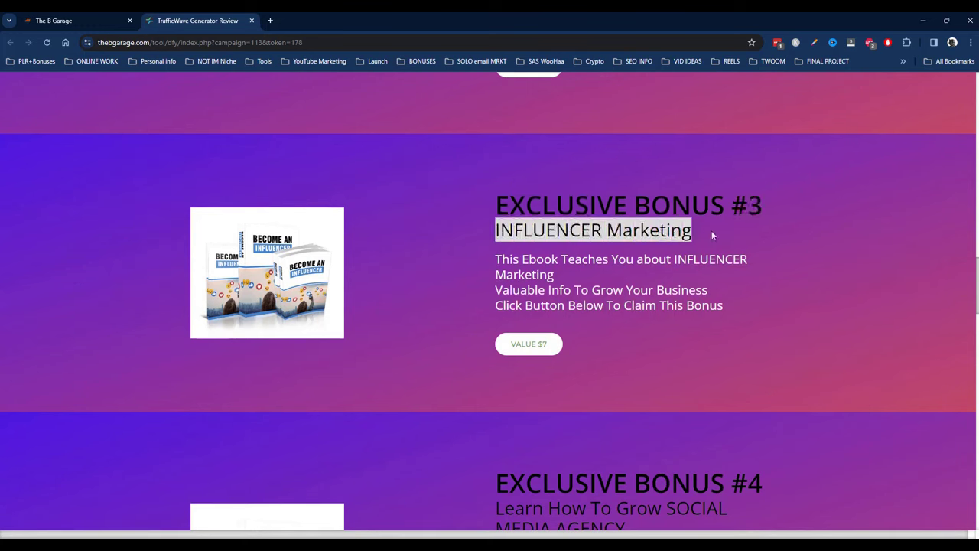
drag(494, 260, 758, 306)
click(427, 225)
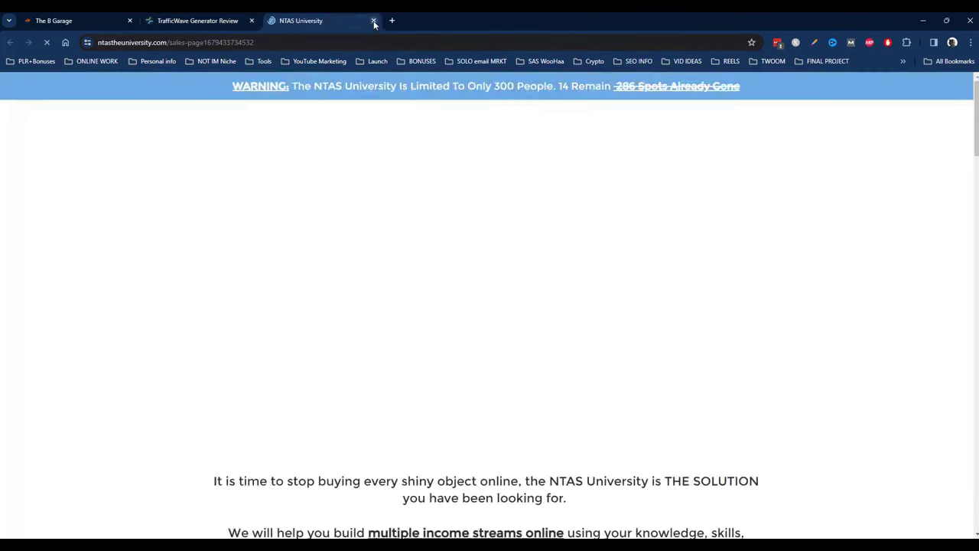
Step: Close the NTAS University page and scroll down to Bonus #5 and the e-mail optin form
key(ctrl+w)
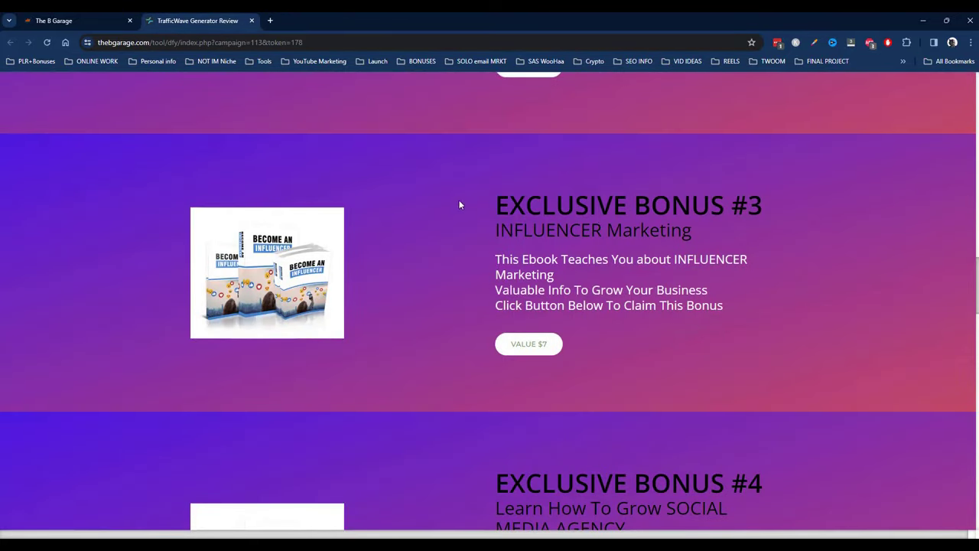
scroll(443, 168, down, 4)
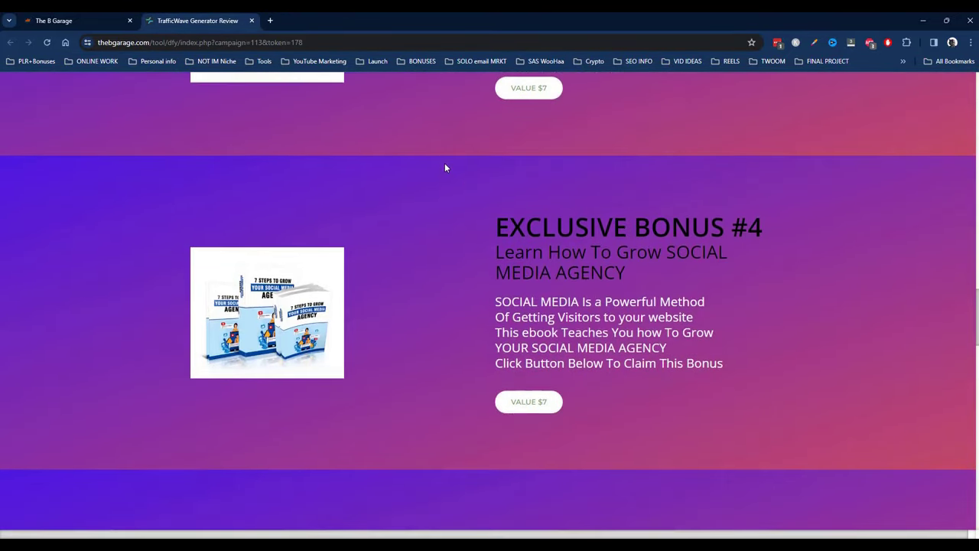
scroll(446, 168, down, 5)
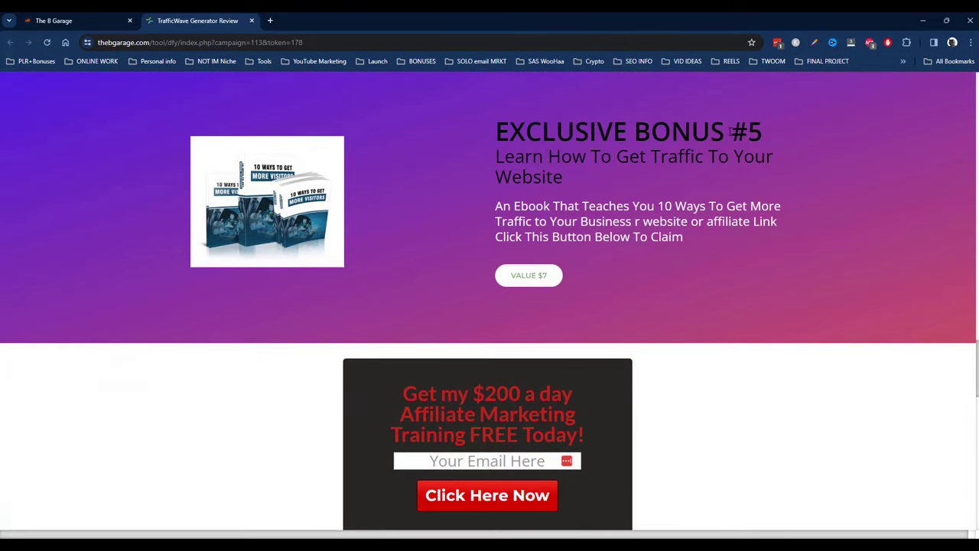
mouse_move(732, 131)
mouse_down()
mouse_move(808, 132)
mouse_move(778, 131)
mouse_up()
click(381, 189)
scroll(442, 153, down, 2)
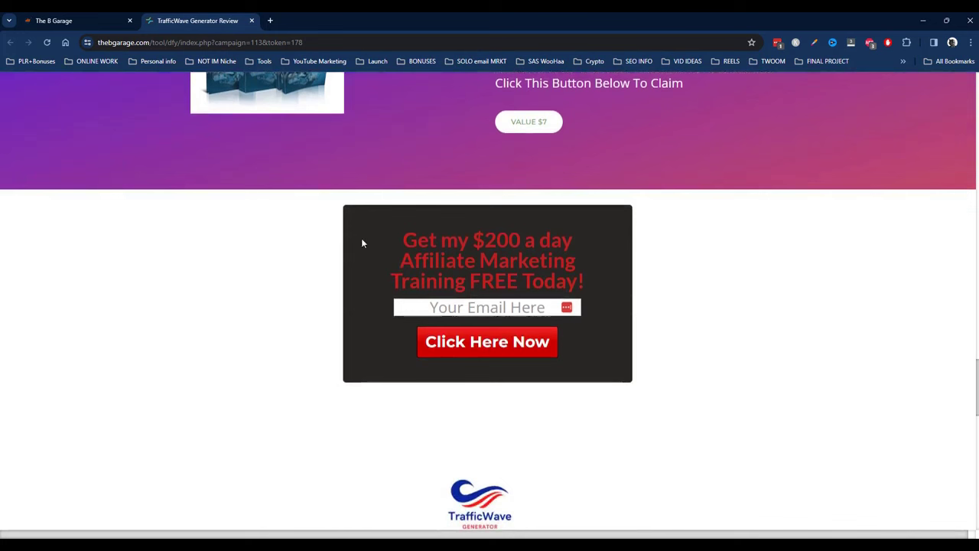
mouse_move(403, 238)
mouse_down()
mouse_move(469, 239)
mouse_move(605, 294)
mouse_up()
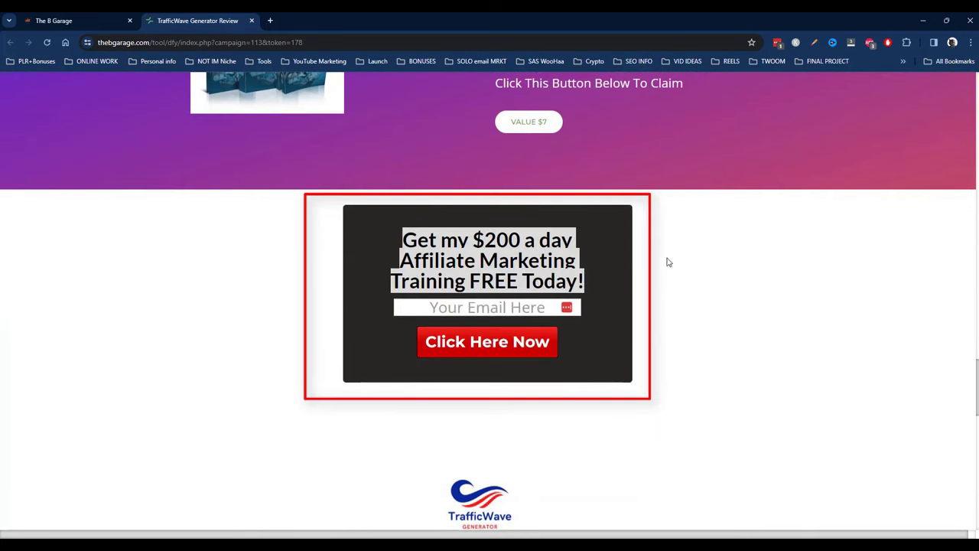
click(326, 246)
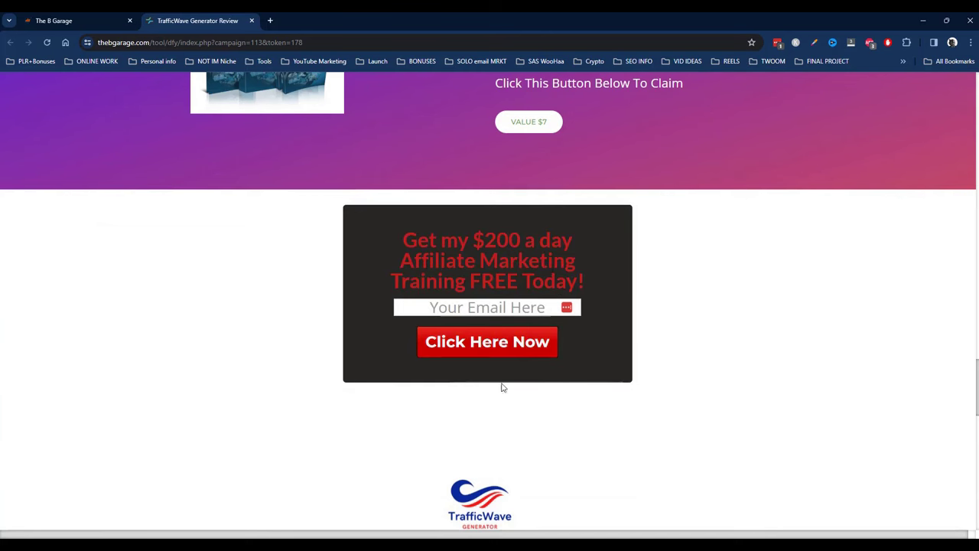
scroll(345, 321, up, 1)
scroll(489, 166, down, 10)
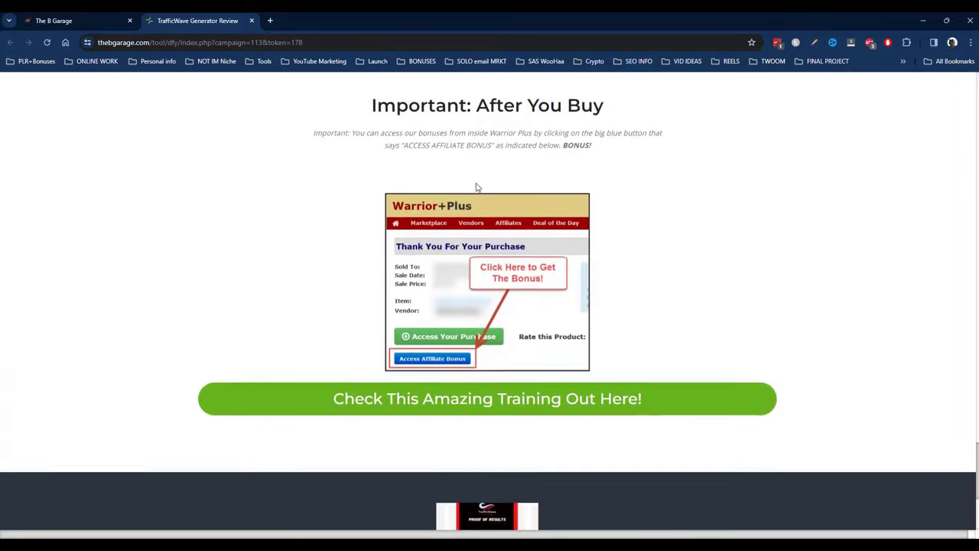
scroll(474, 174, down, 3)
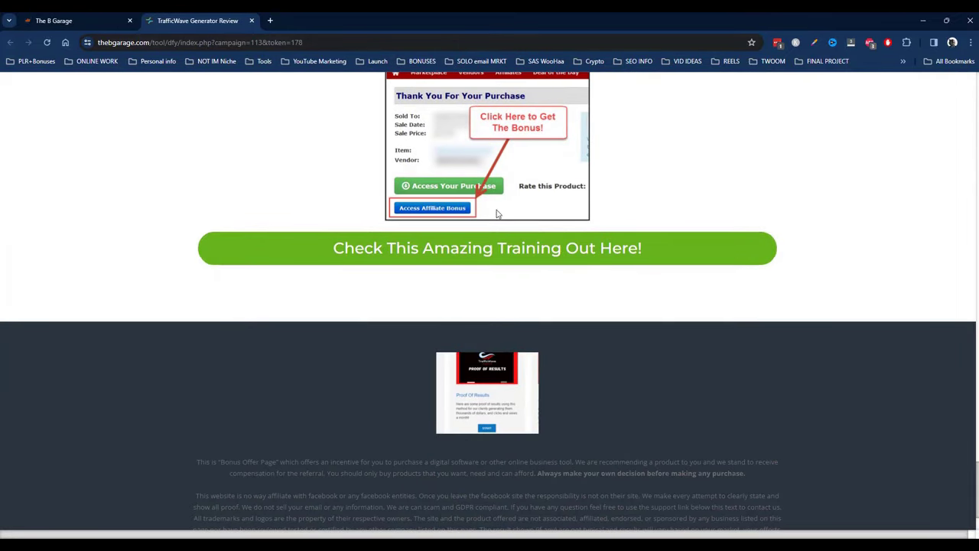
scroll(459, 267, up, 15)
scroll(454, 200, up, 10)
scroll(417, 210, up, 8)
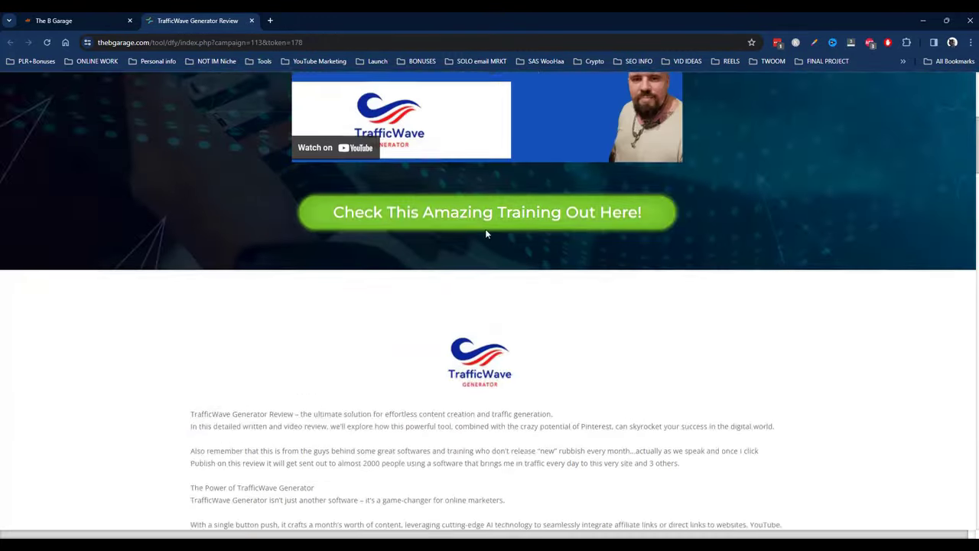
scroll(222, 184, down, 20)
scroll(498, 167, down, 15)
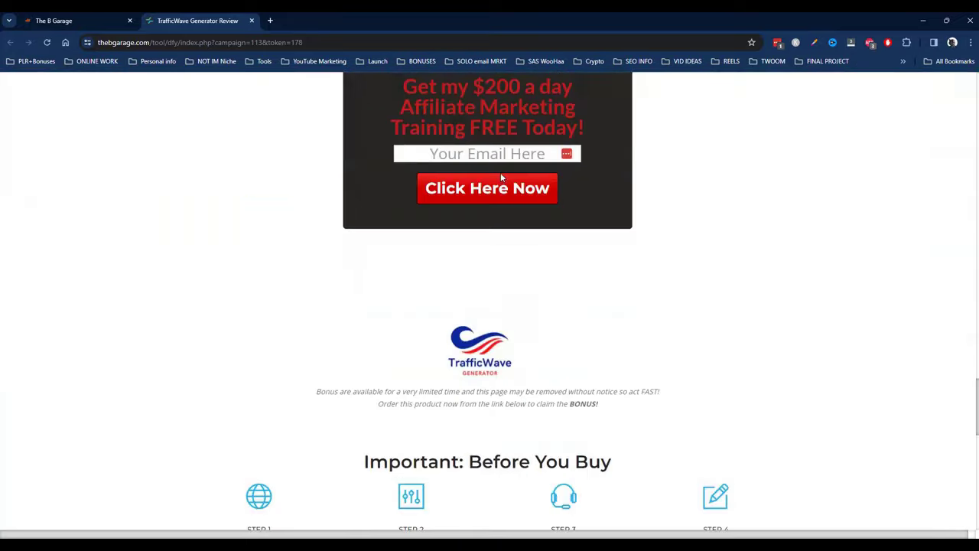
scroll(276, 187, up, 1)
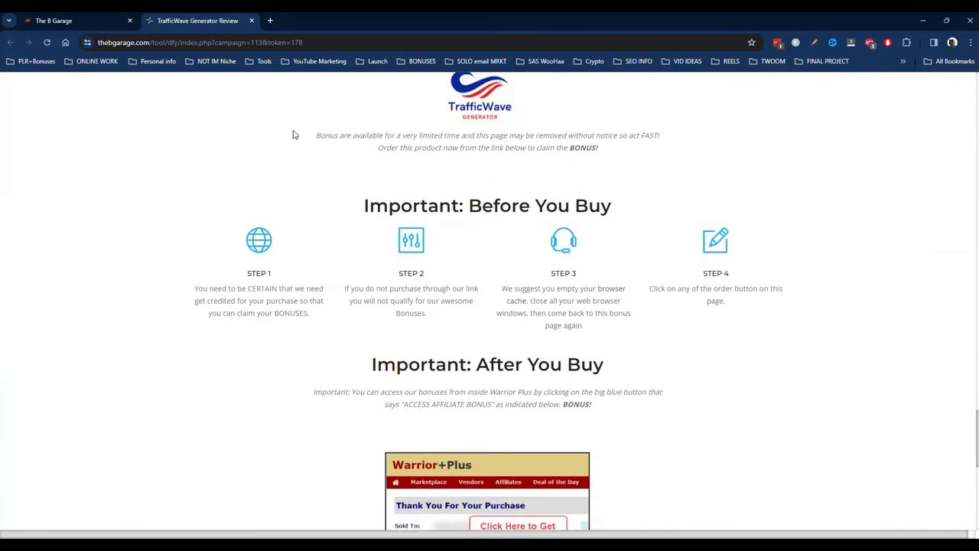
mouse_move(320, 133)
mouse_down()
mouse_move(489, 341)
mouse_move(714, 352)
mouse_up()
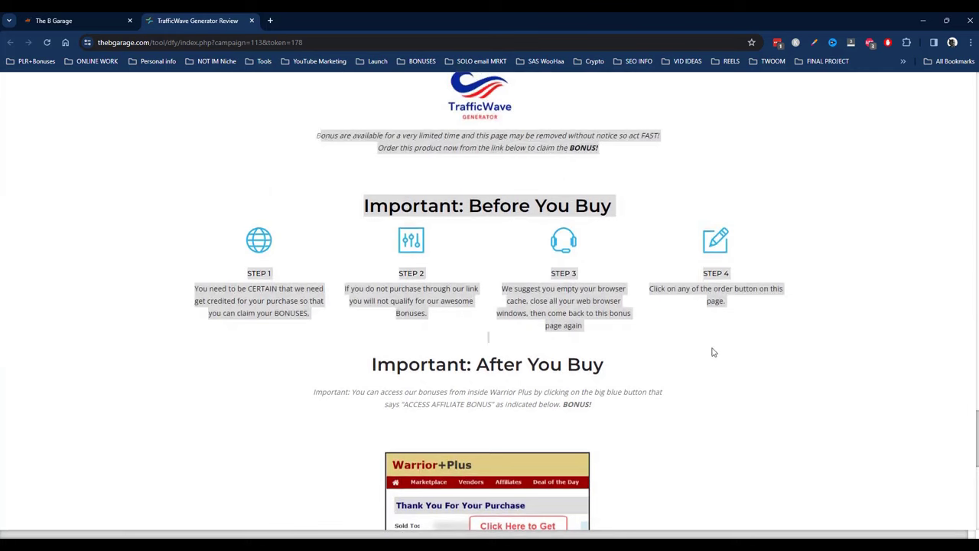
click(689, 176)
scroll(506, 183, down, 2)
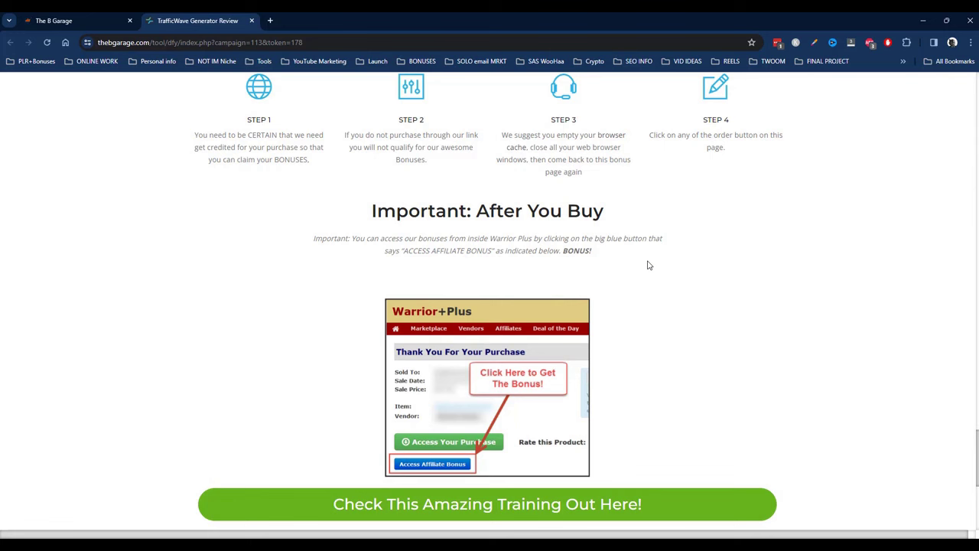
scroll(332, 254, down, 3)
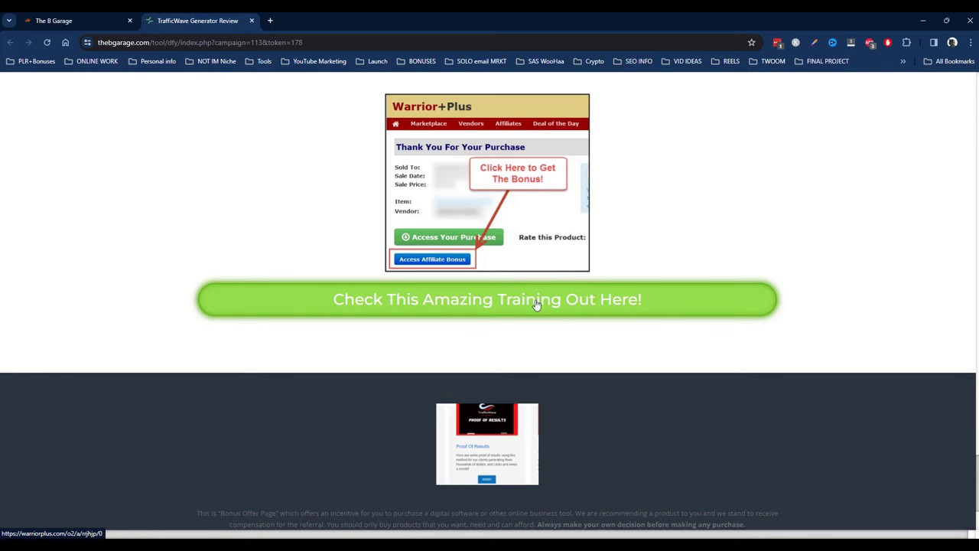
scroll(389, 237, down, 2)
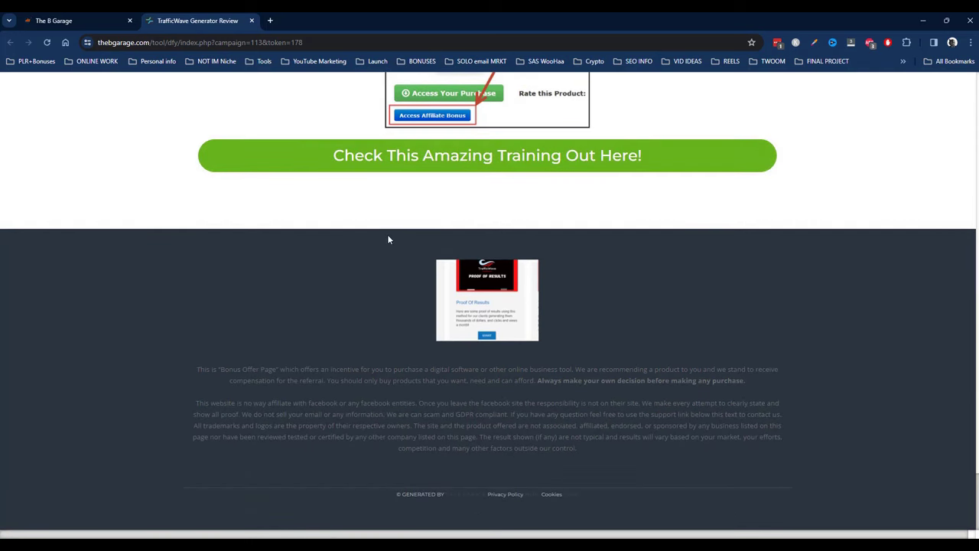
mouse_move(198, 369)
mouse_down()
mouse_move(780, 432)
mouse_move(767, 463)
mouse_up()
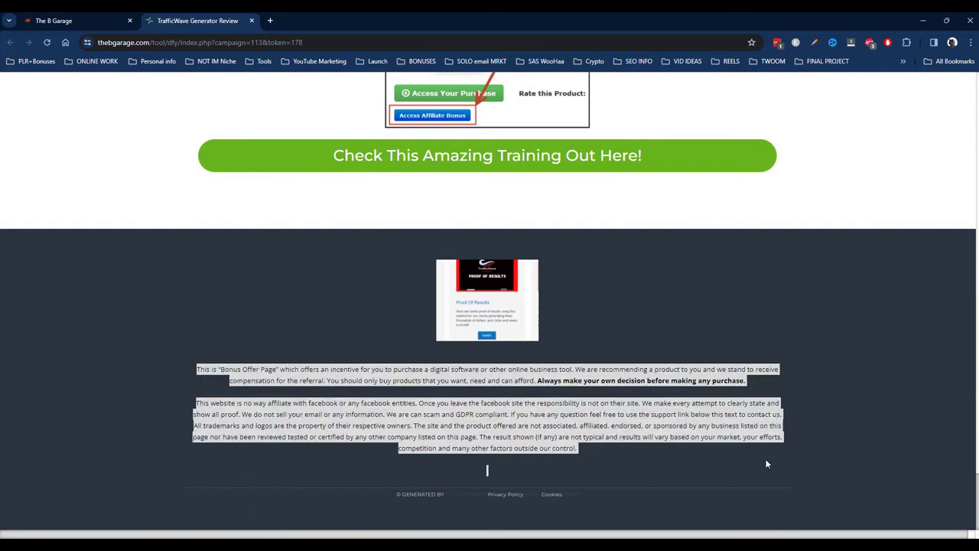
click(656, 412)
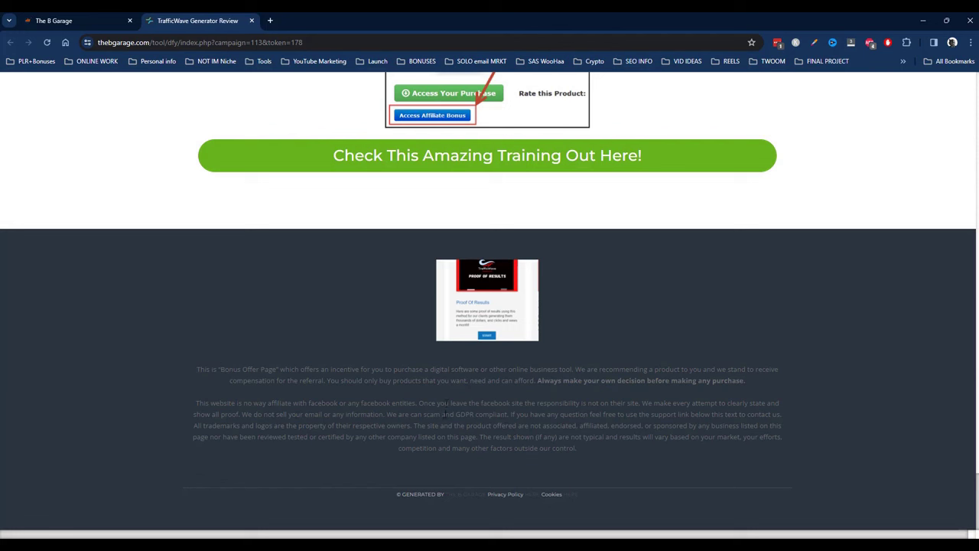
double_click(465, 414)
click(680, 394)
scroll(447, 419, up, 20)
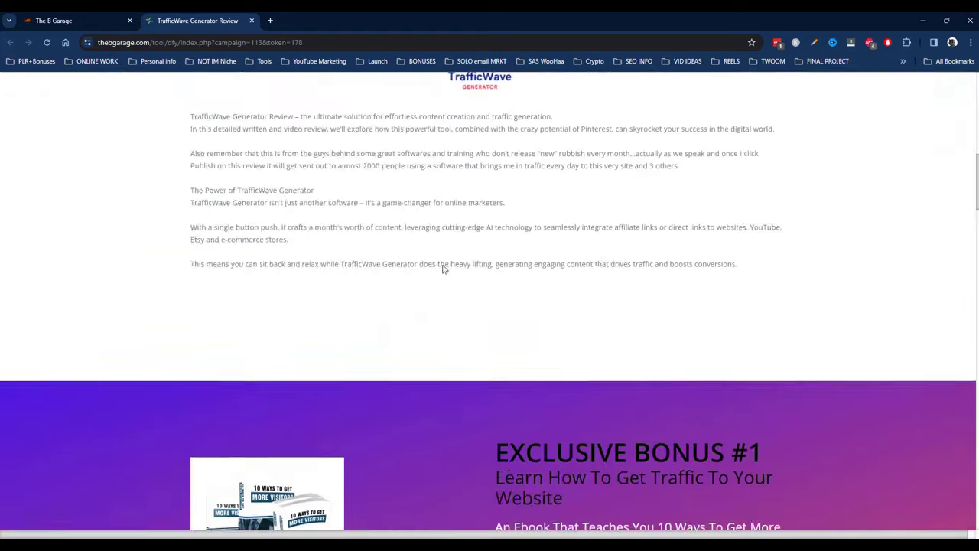
scroll(440, 264, up, 8)
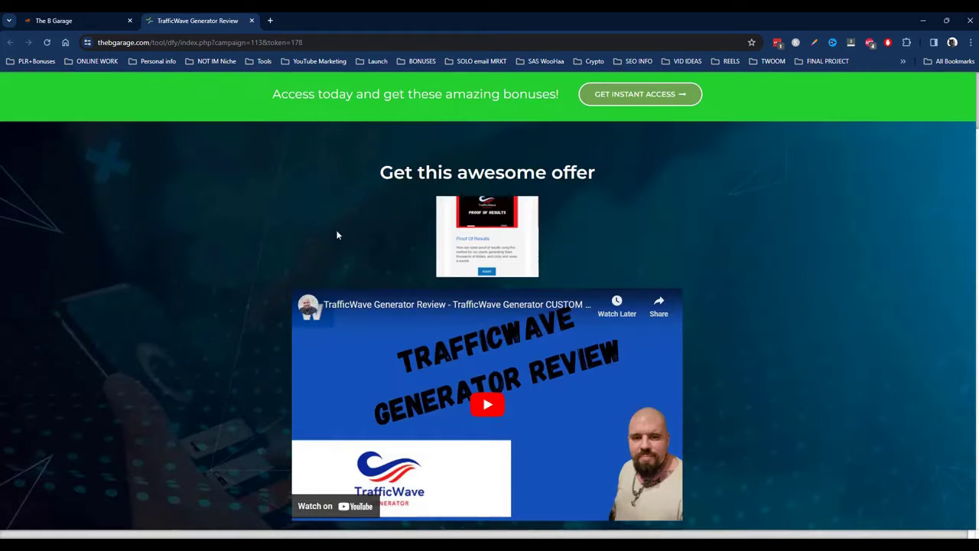
Step: Back in the campaign edit form, review the Extra Text message asking visitors to check their spam folder
click(72, 24)
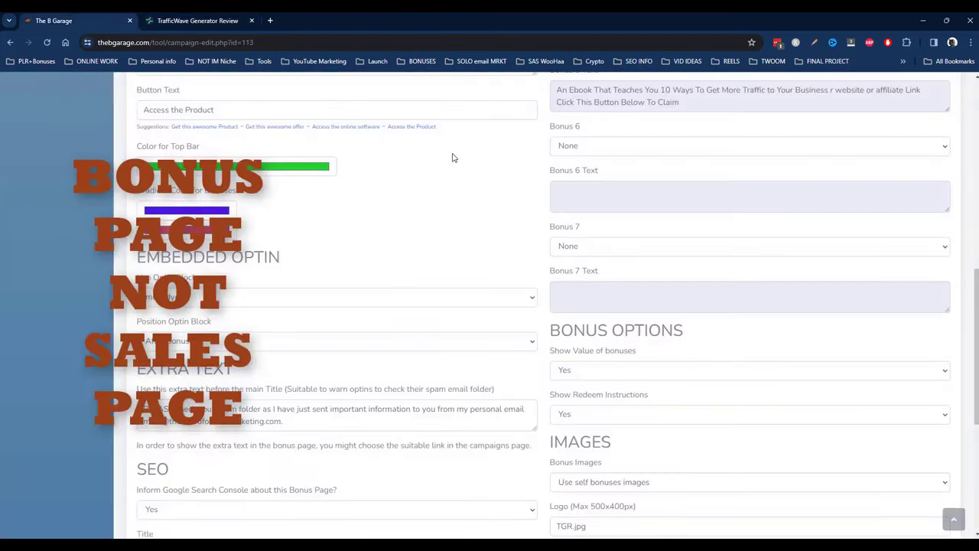
scroll(450, 158, down, 2)
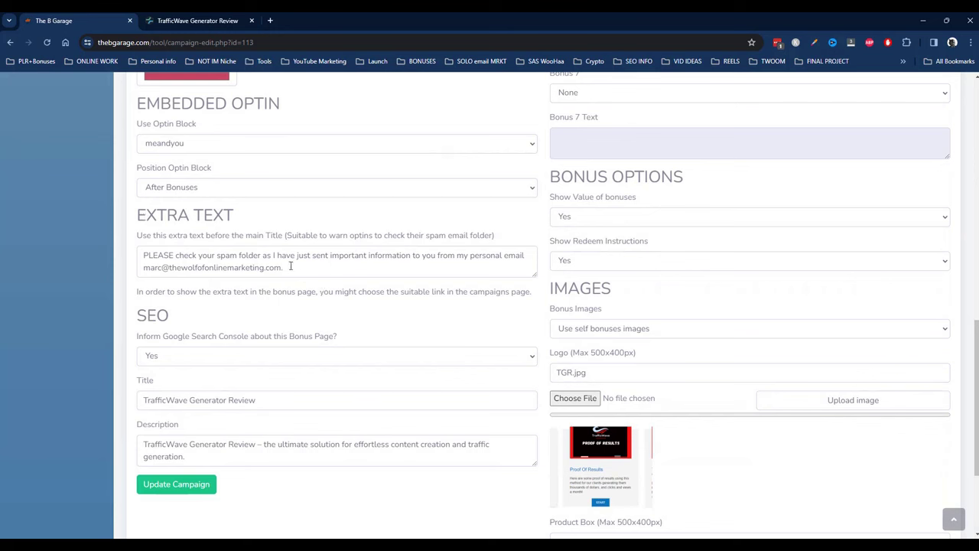
drag(290, 267, 115, 242)
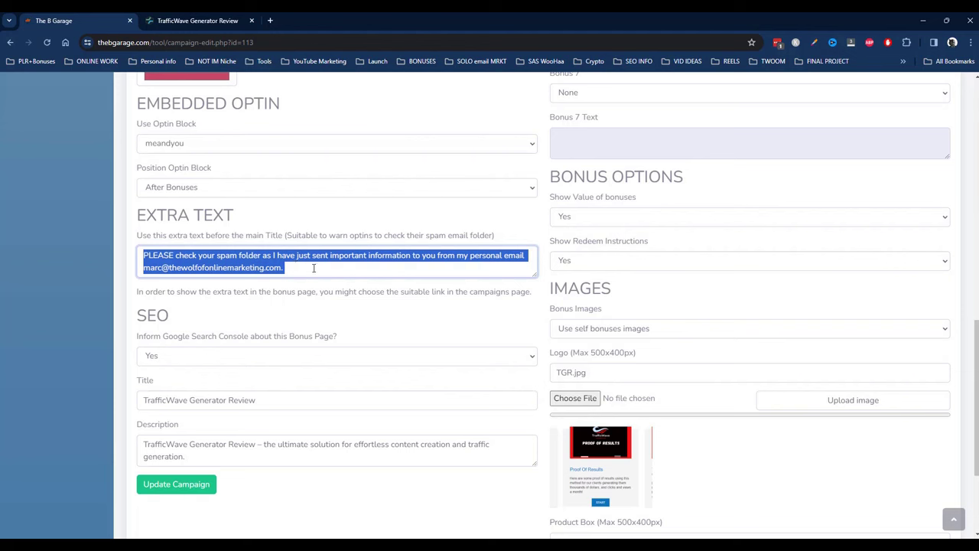
click(311, 270)
mouse_move(311, 270)
mouse_down()
mouse_move(187, 256)
mouse_move(129, 235)
mouse_up()
click(295, 272)
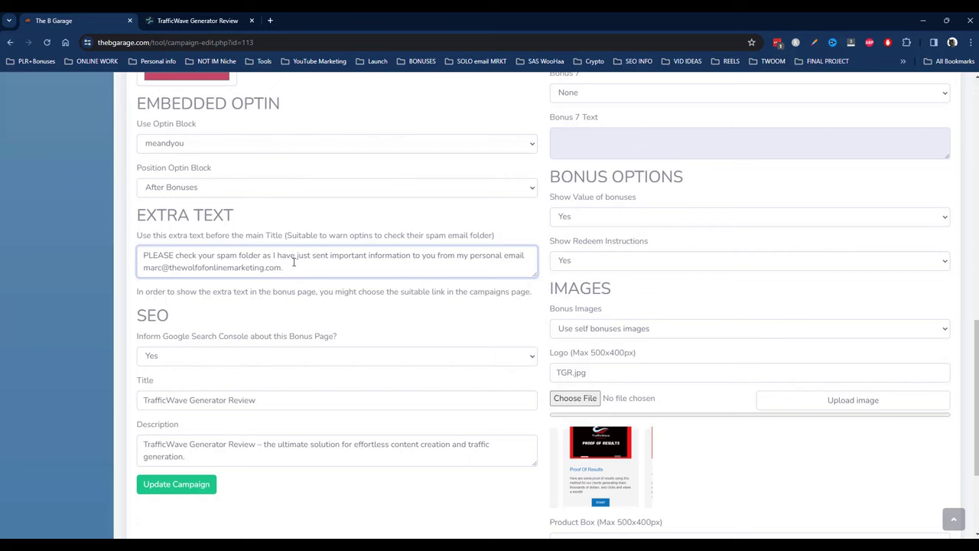
drag(288, 269, 98, 237)
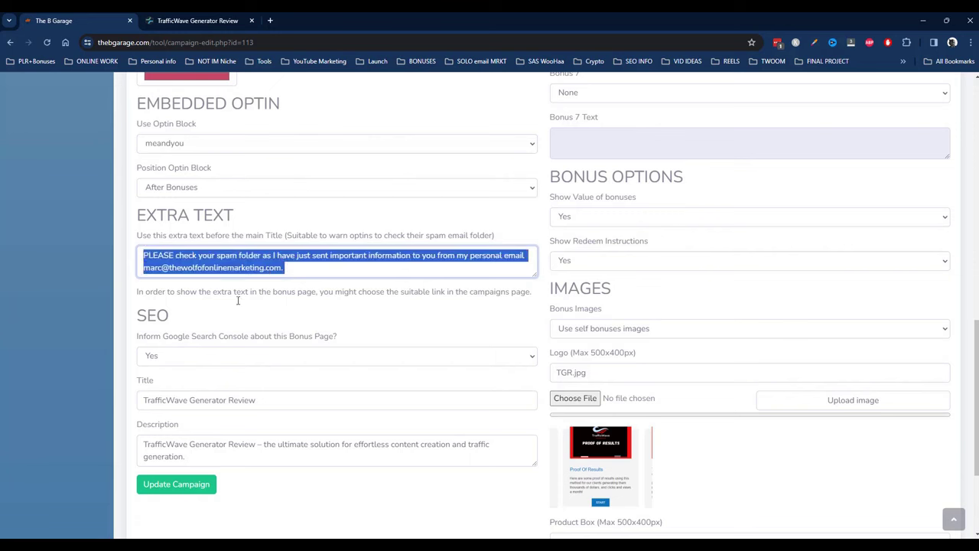
click(405, 313)
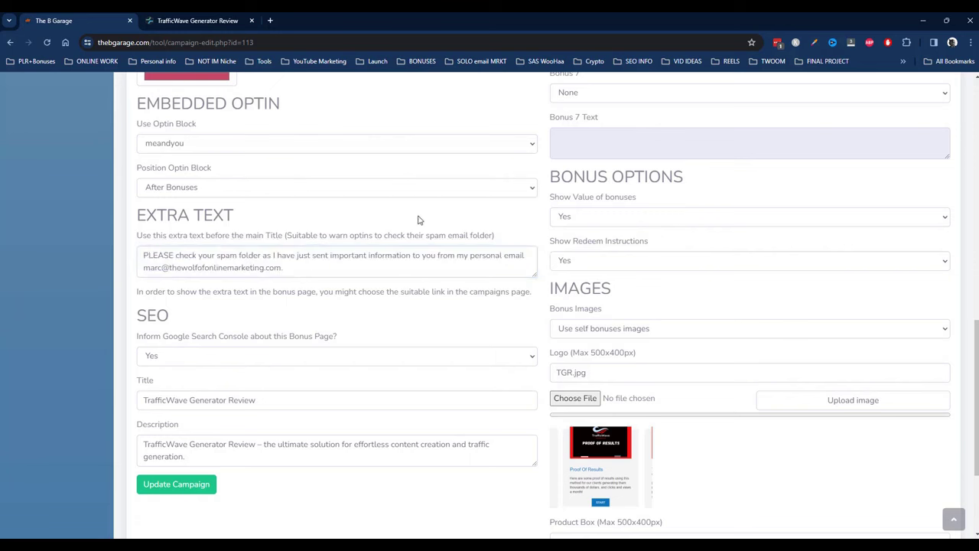
scroll(417, 201, down, 2)
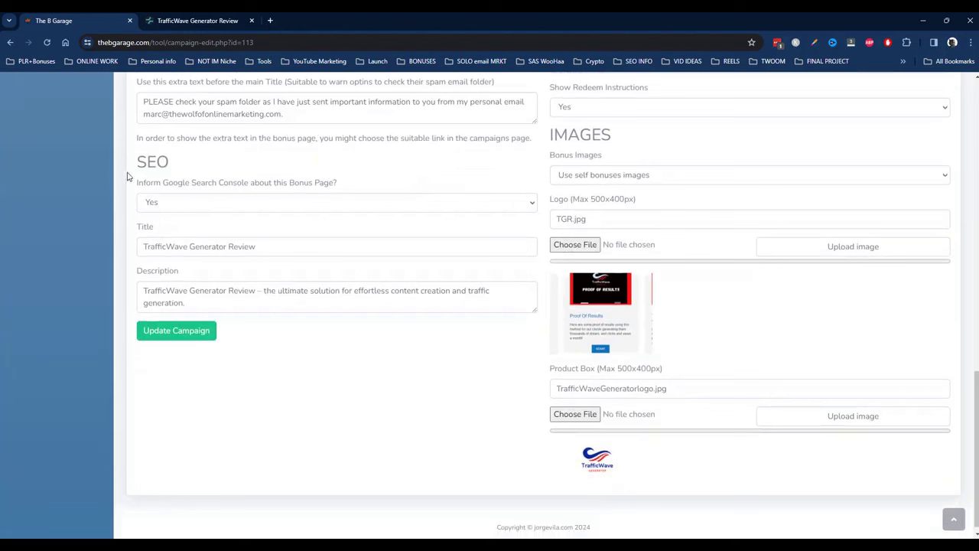
drag(136, 183, 390, 189)
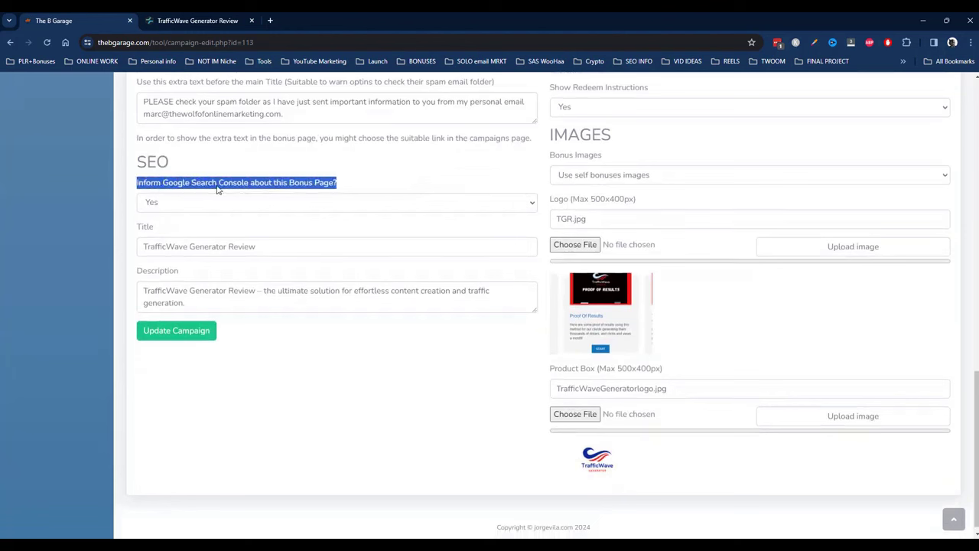
click(387, 181)
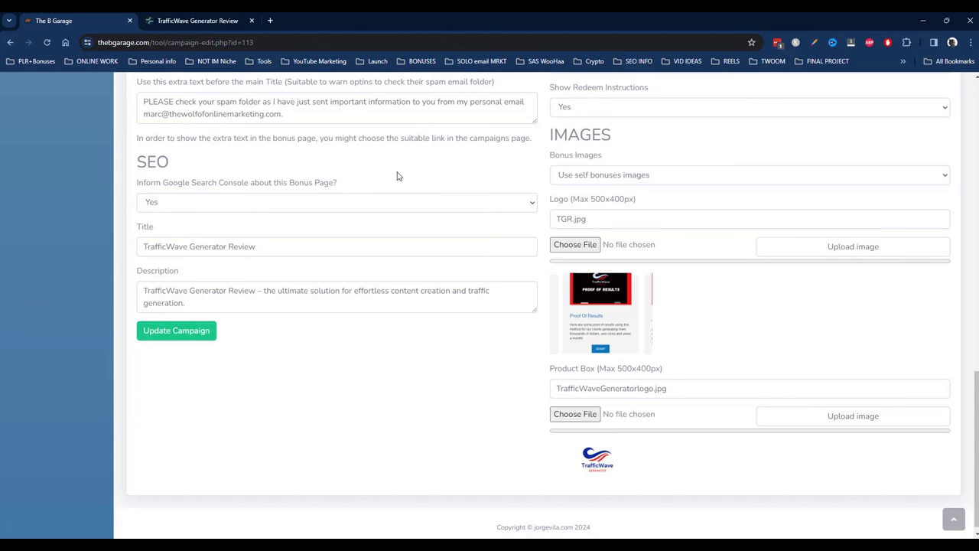
click(187, 205)
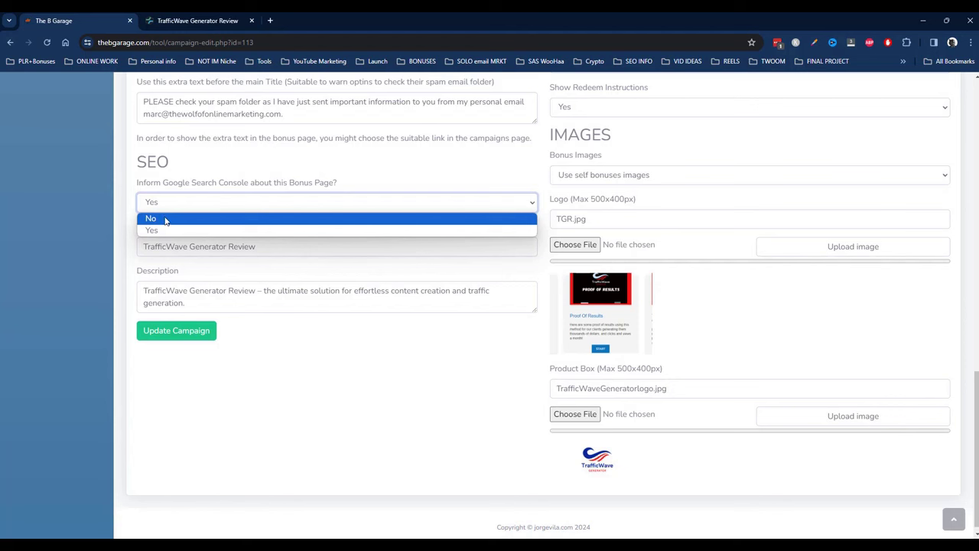
click(382, 165)
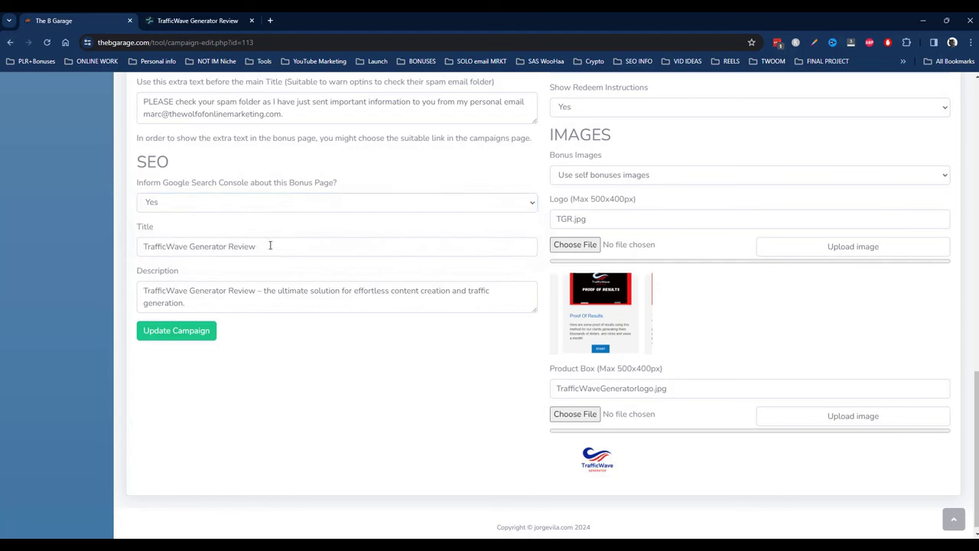
drag(270, 246, 83, 249)
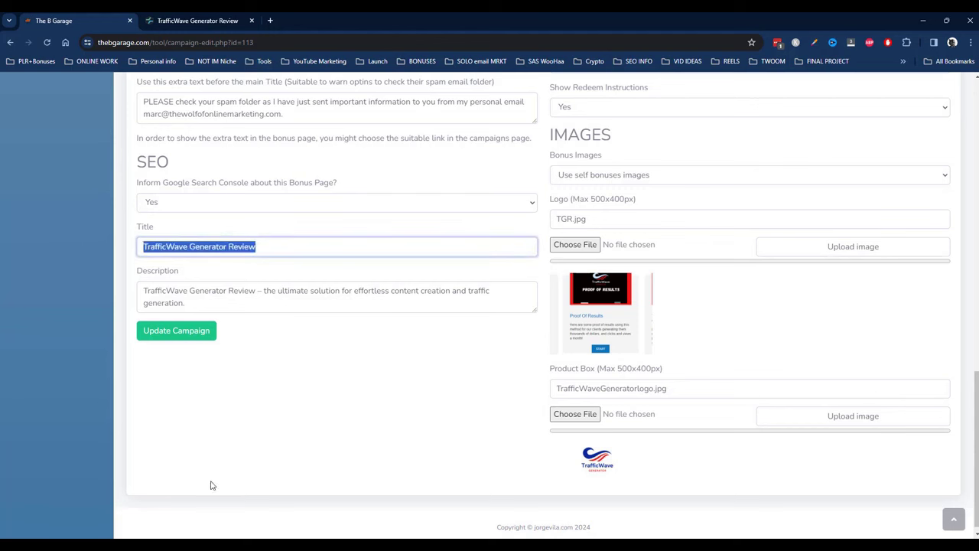
click(331, 437)
triple_click(187, 295)
click(300, 378)
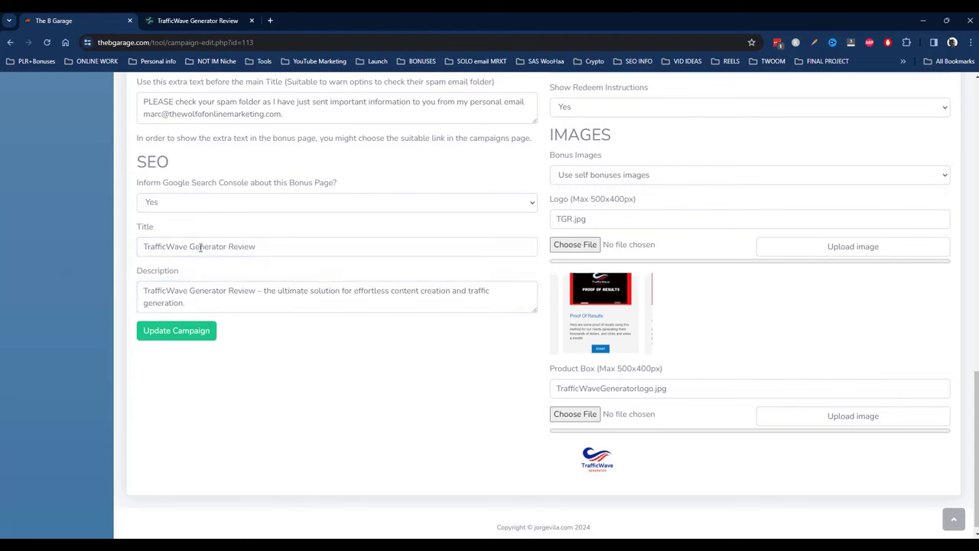
triple_click(193, 304)
click(339, 376)
scroll(547, 245, up, 15)
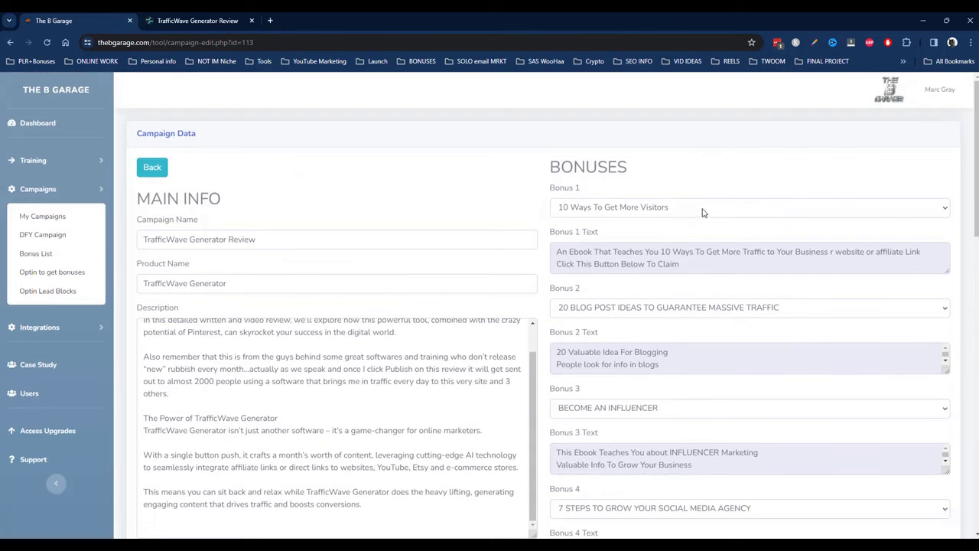
Step: Set Bonus 1 to the Affiliate Bonus Formula Video Course
click(697, 213)
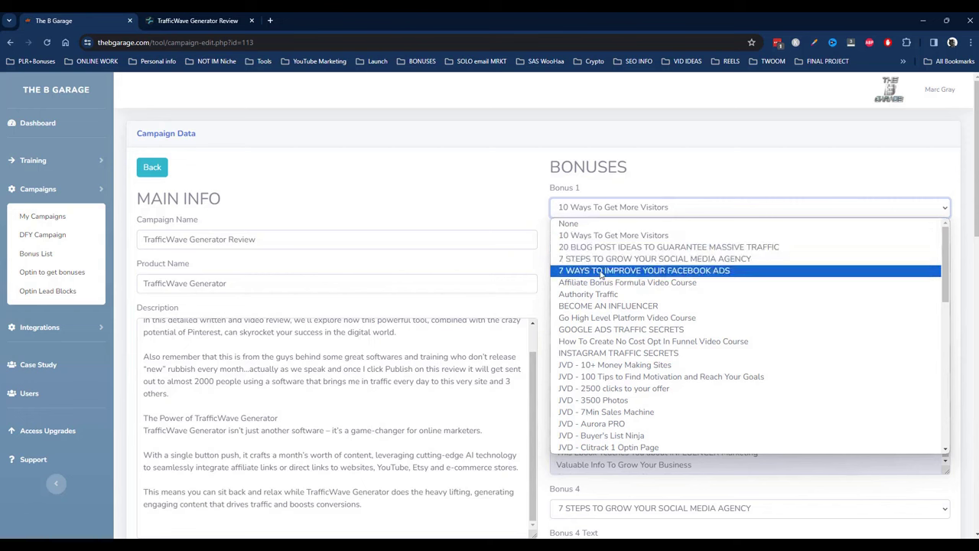
click(677, 283)
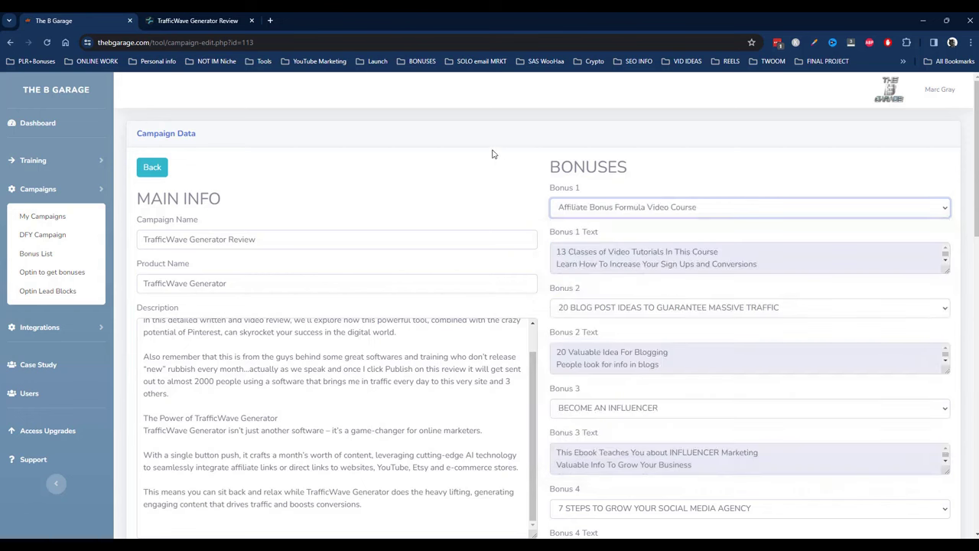
drag(556, 255, 839, 300)
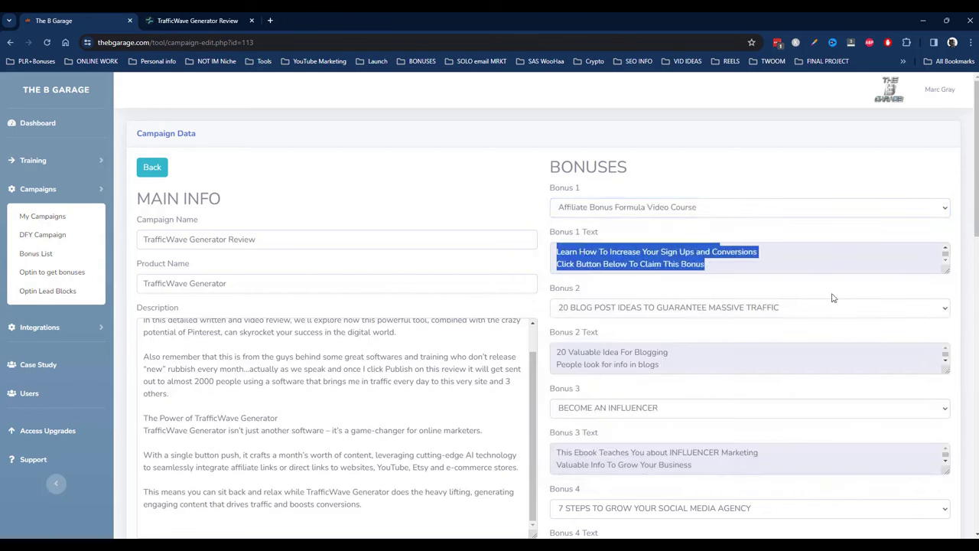
click(465, 174)
scroll(562, 187, down, 2)
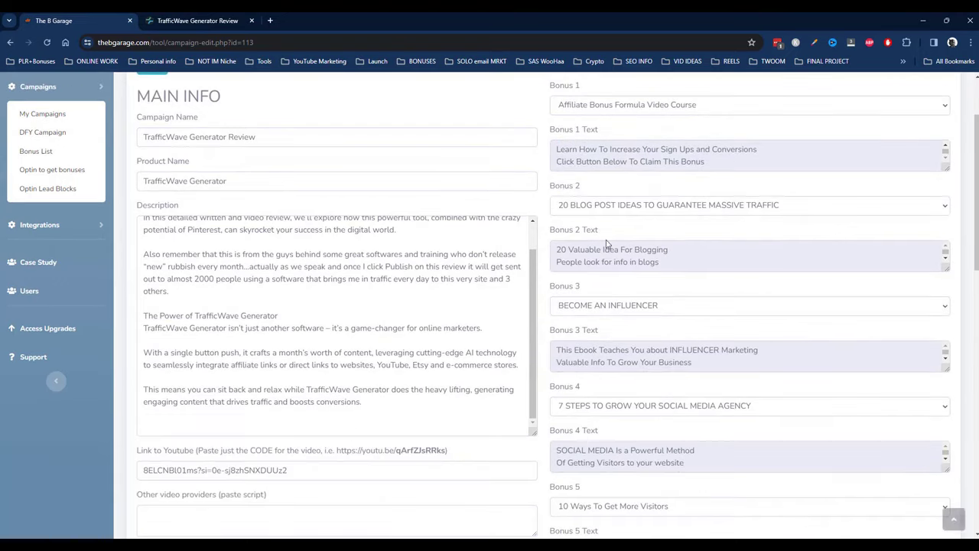
Step: Make Bonus 2 JVD - GoodWill and Bonus 3 JVD - 2500 clicks to your offer
click(876, 206)
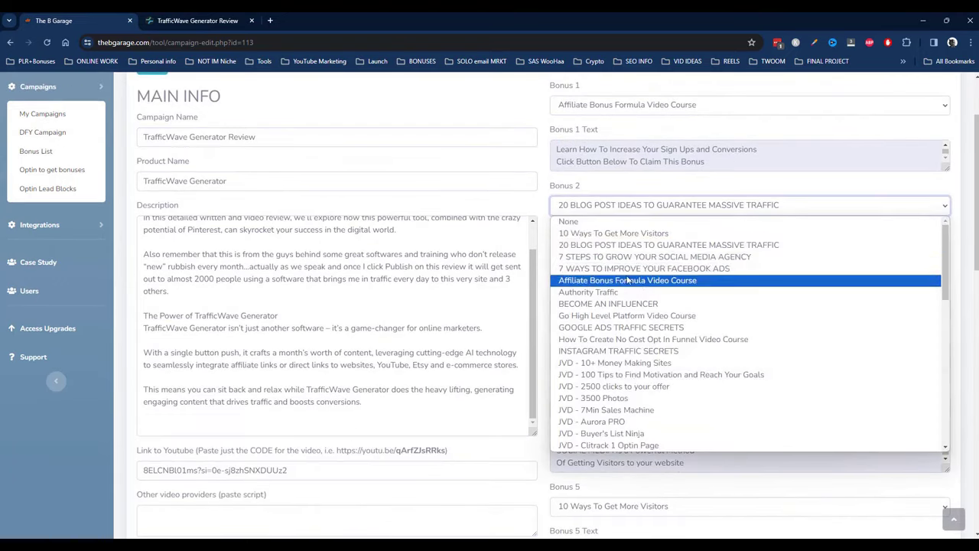
scroll(689, 276, down, 5)
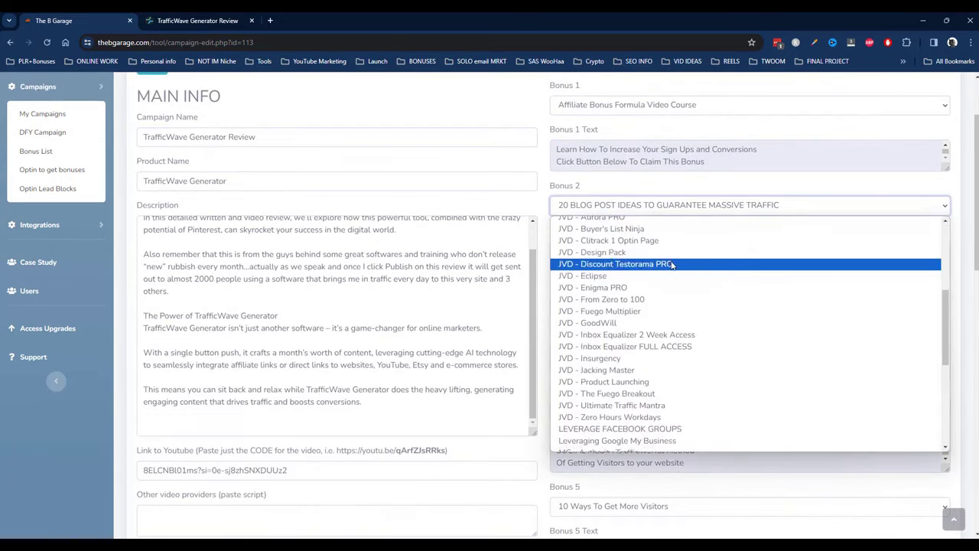
click(687, 323)
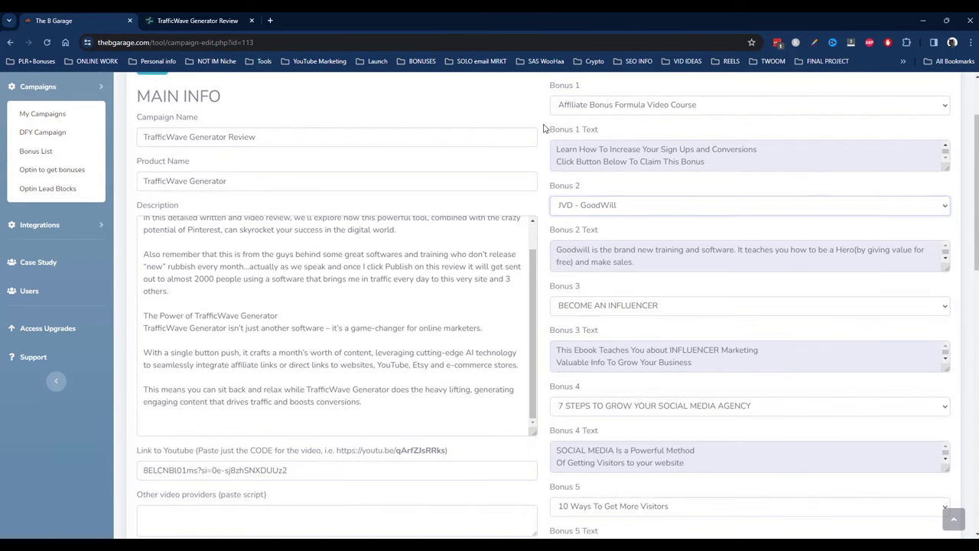
click(733, 306)
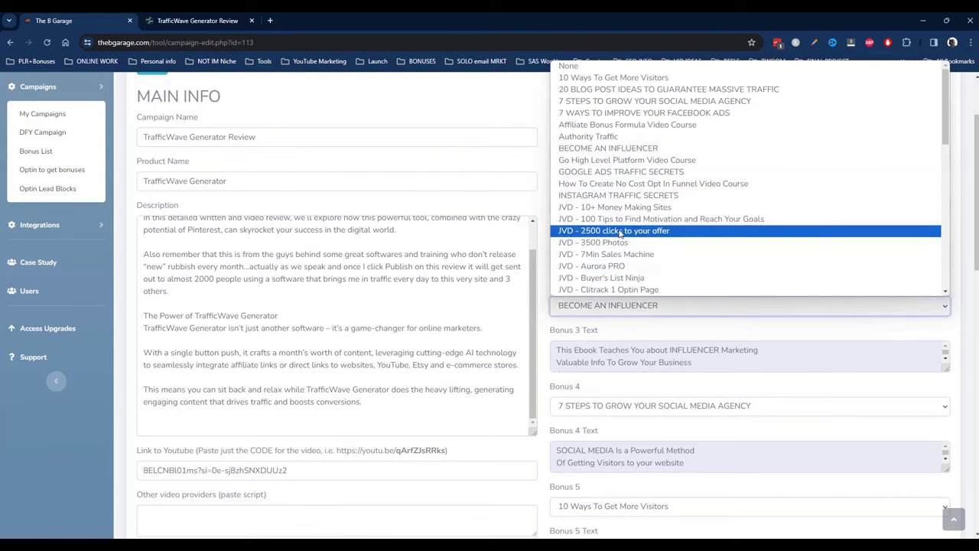
click(619, 230)
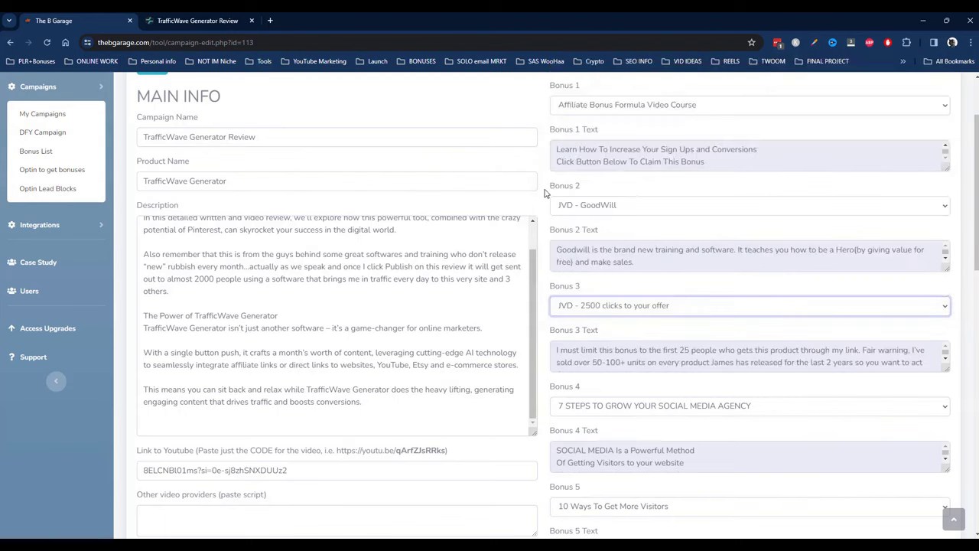
Step: Make Bonus 4 the 20 BLOG POST IDEAS bonus and Bonus 5 GOOGLE ADS TRAFFIC SECRETS
scroll(546, 194, down, 3)
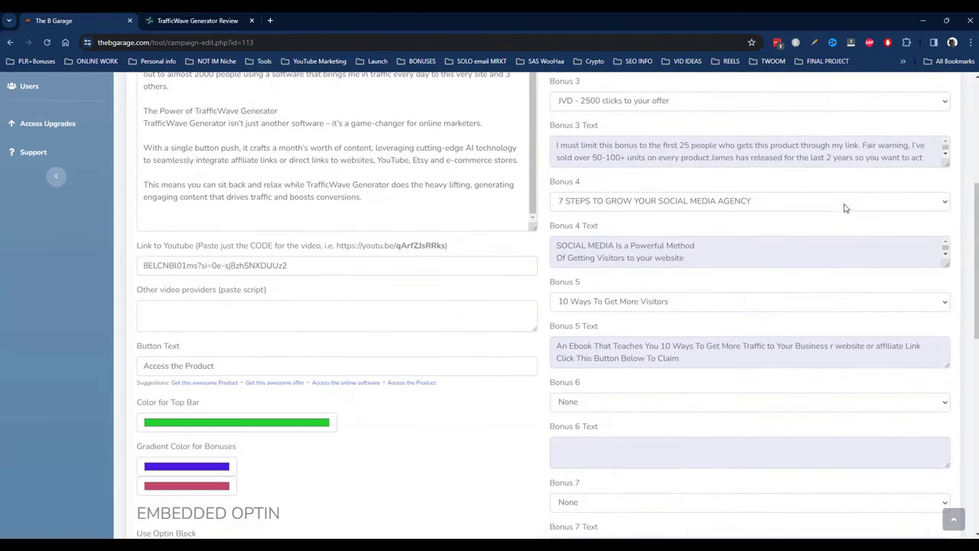
click(847, 204)
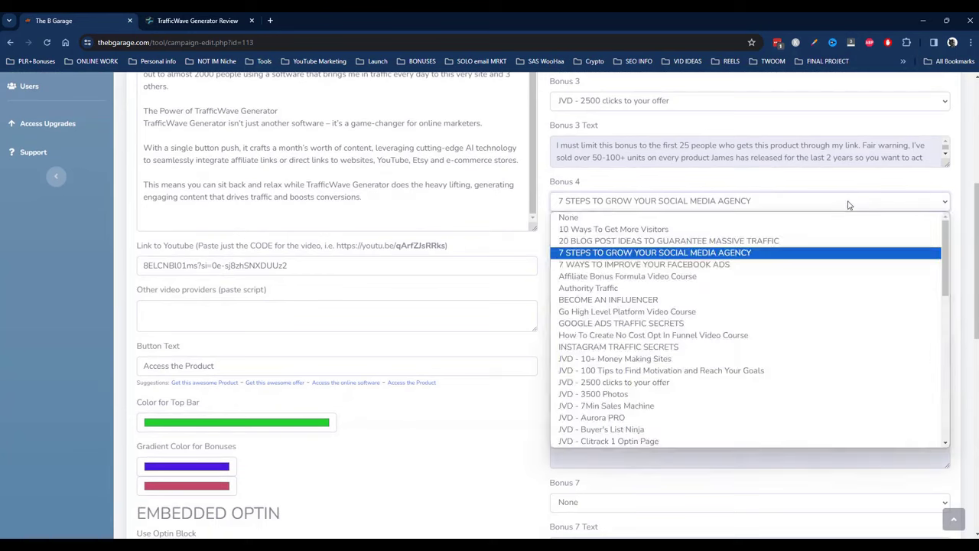
click(616, 241)
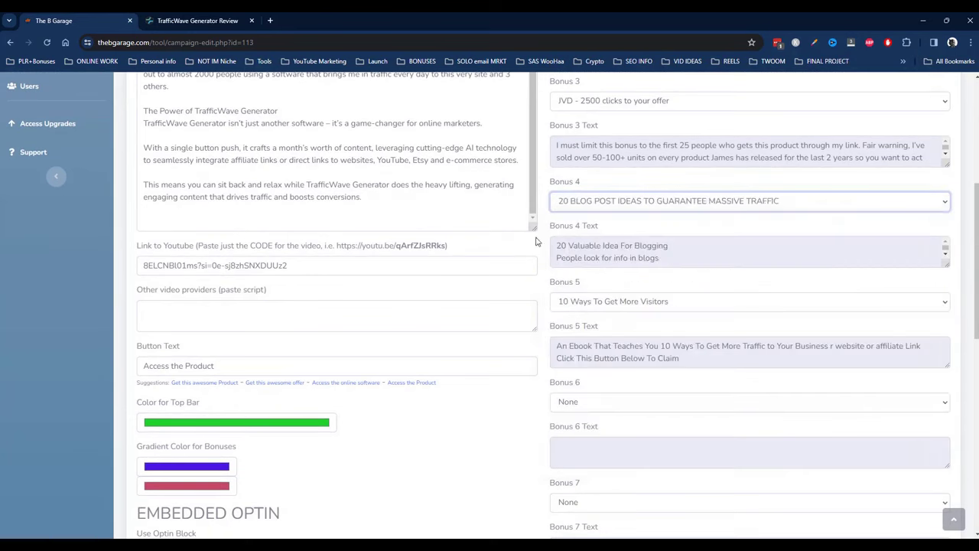
click(810, 306)
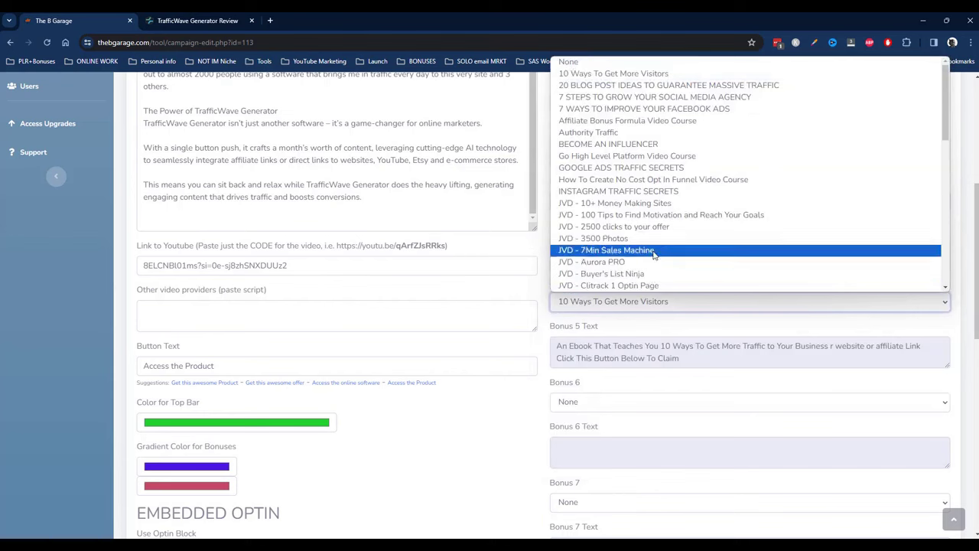
click(672, 169)
scroll(527, 417, down, 2)
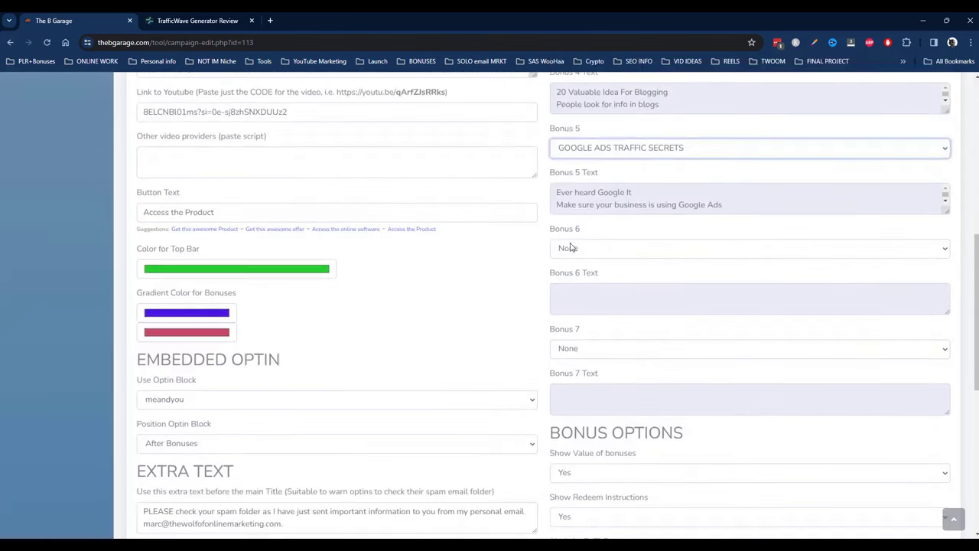
drag(562, 198, 730, 220)
click(459, 301)
Step: Leave Bonus 6 set to None
scroll(647, 234, down, 1)
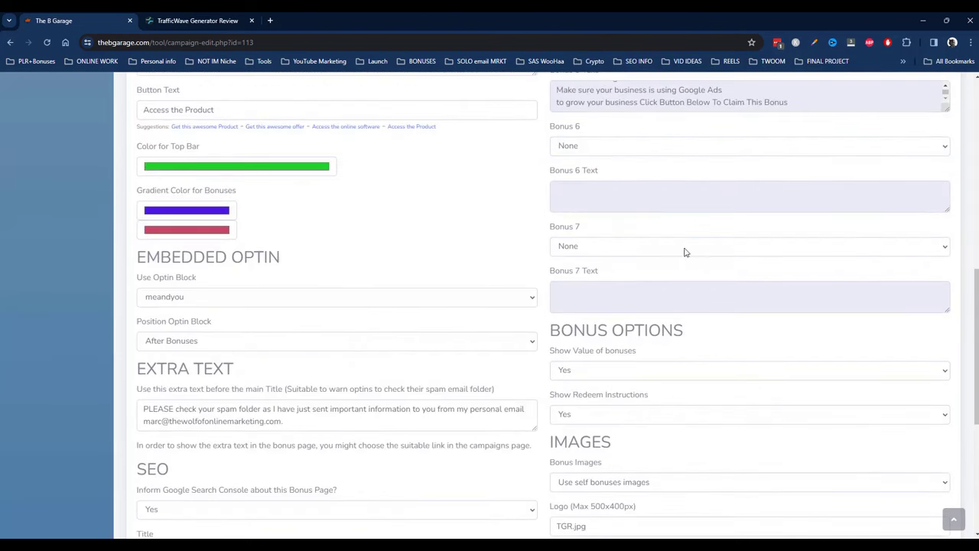
click(629, 147)
click(422, 175)
scroll(552, 191, down, 2)
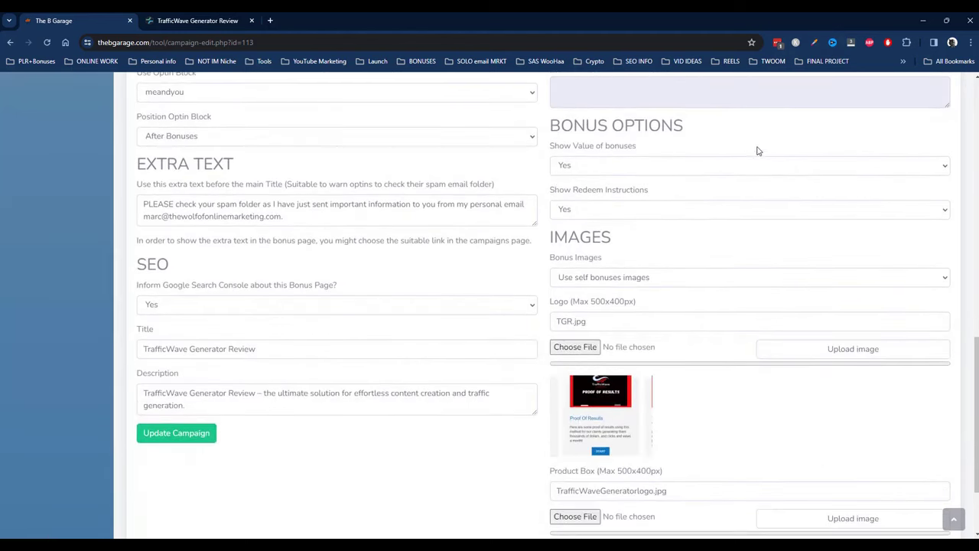
Step: Set Show Value of bonuses to No and check the live bonus page
click(661, 167)
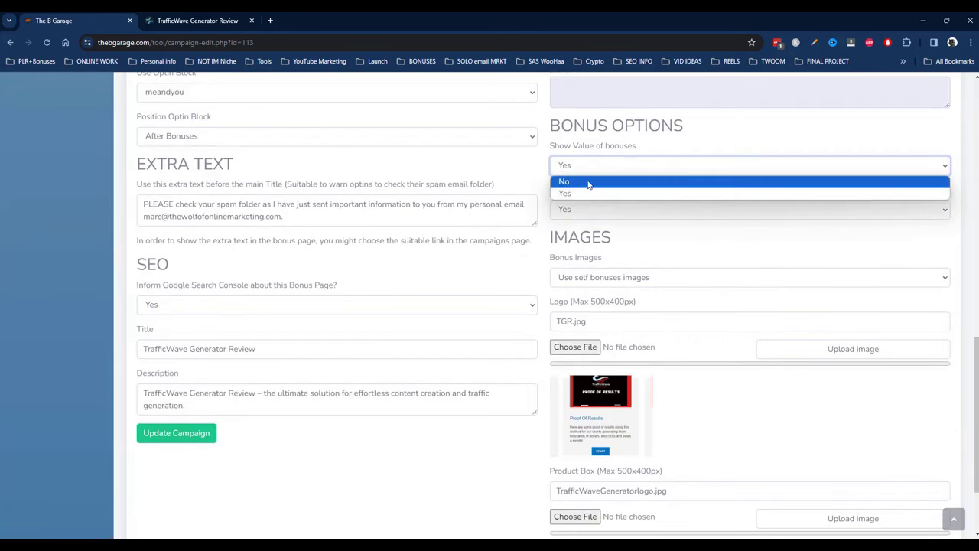
click(588, 184)
click(188, 21)
scroll(482, 180, down, 10)
scroll(482, 180, down, 3)
scroll(229, 138, up, 5)
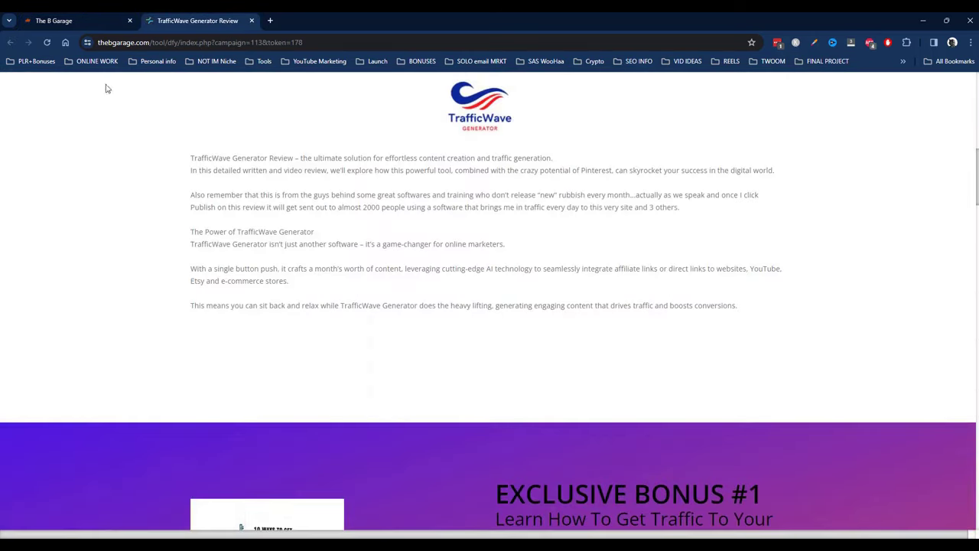
Step: Adjust a setting in the campaign edit form and recheck the live bonus page
click(53, 21)
click(652, 240)
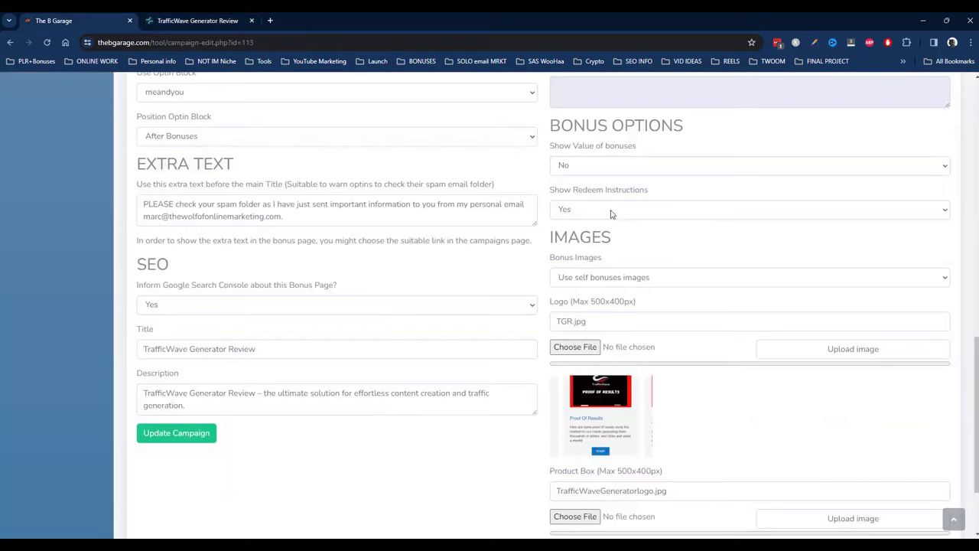
click(198, 21)
scroll(442, 196, down, 15)
scroll(442, 195, down, 15)
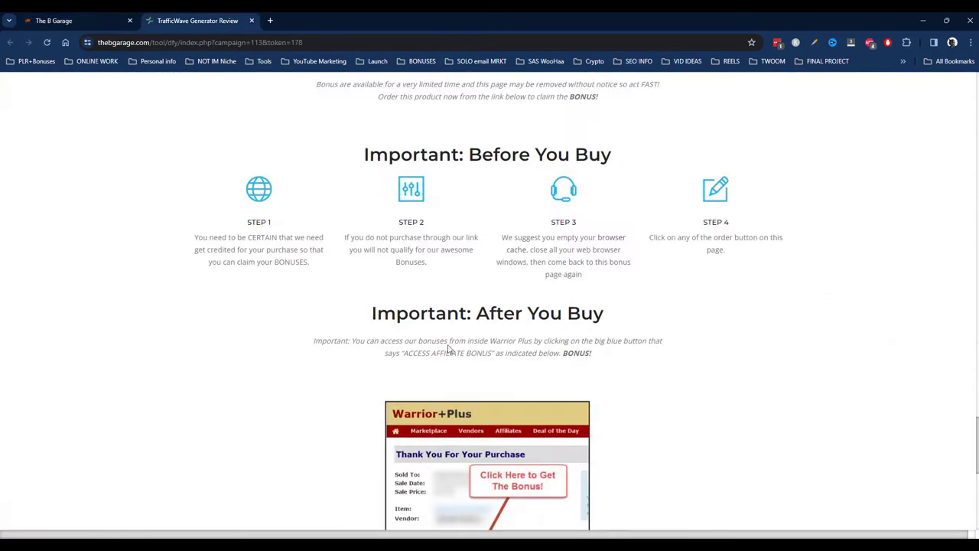
scroll(456, 434, up, 15)
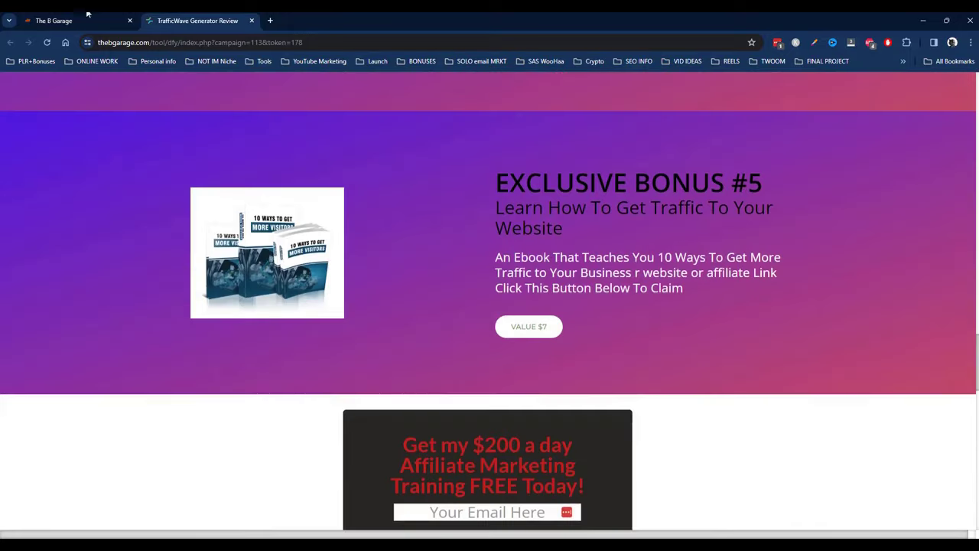
Step: Set Show Redeem Instructions to No and check the live bonus page
click(77, 21)
click(655, 211)
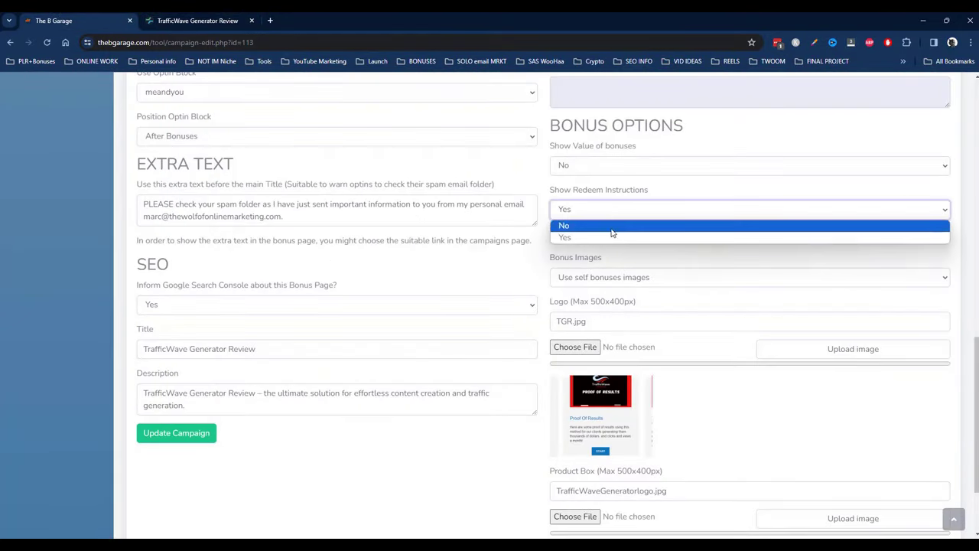
click(627, 229)
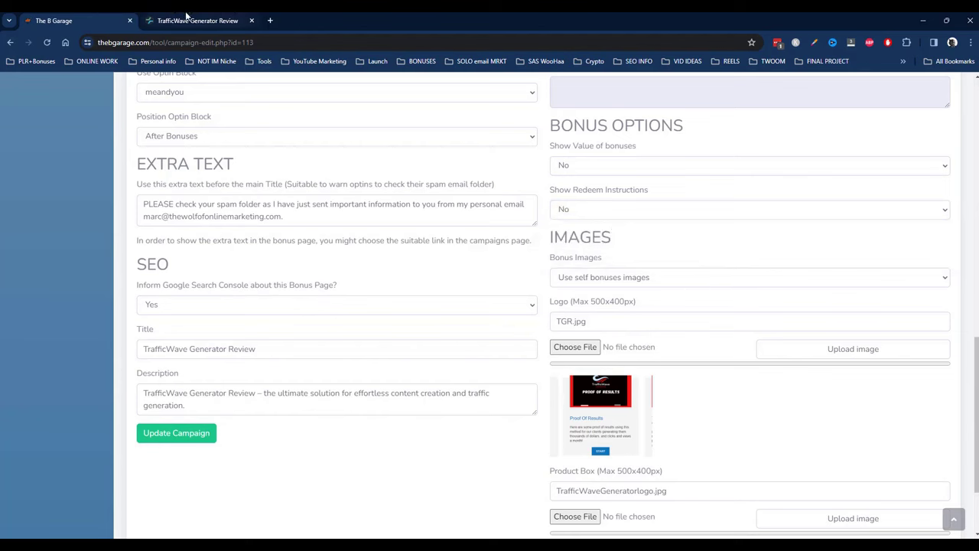
click(195, 21)
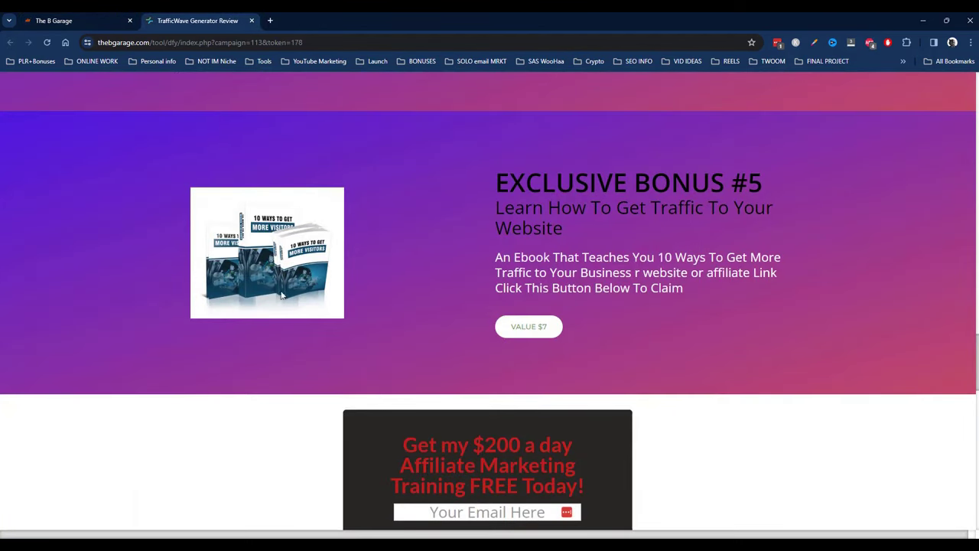
scroll(300, 201, up, 4)
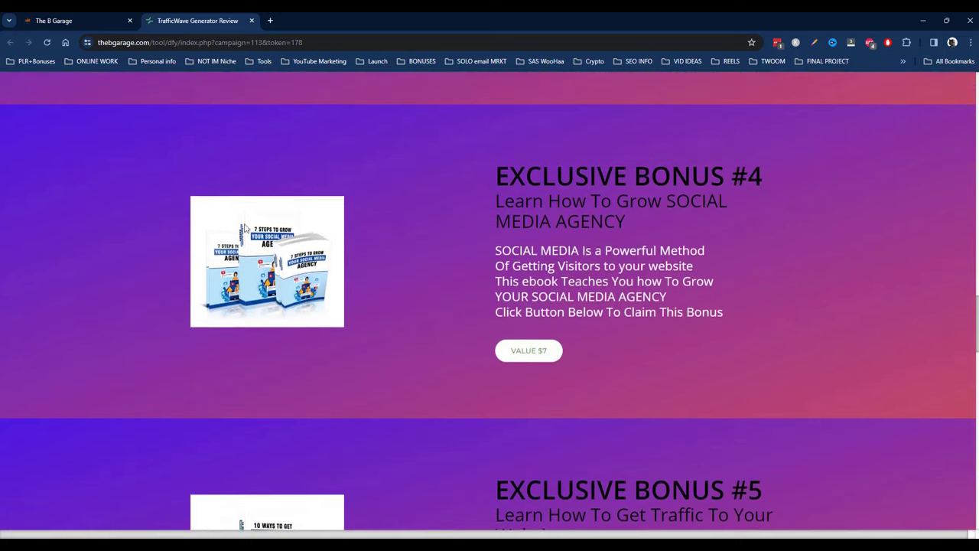
Step: Set Bonus Images to 'Use Generic Image type 4' and update the campaign
click(61, 24)
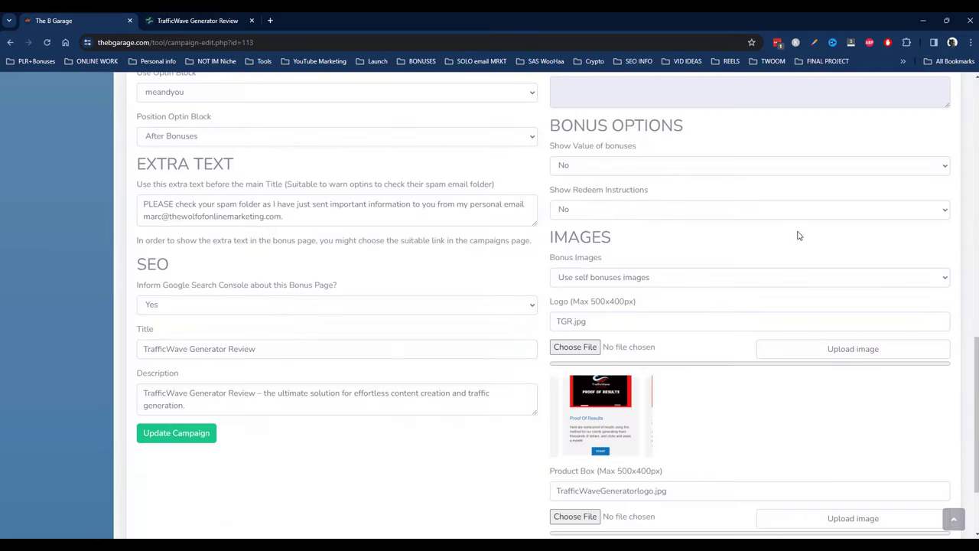
click(715, 278)
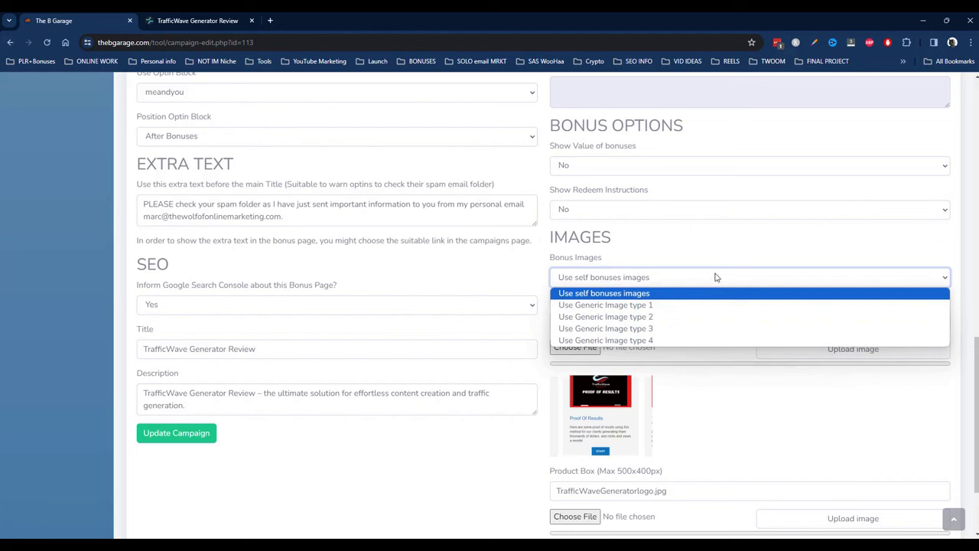
click(665, 342)
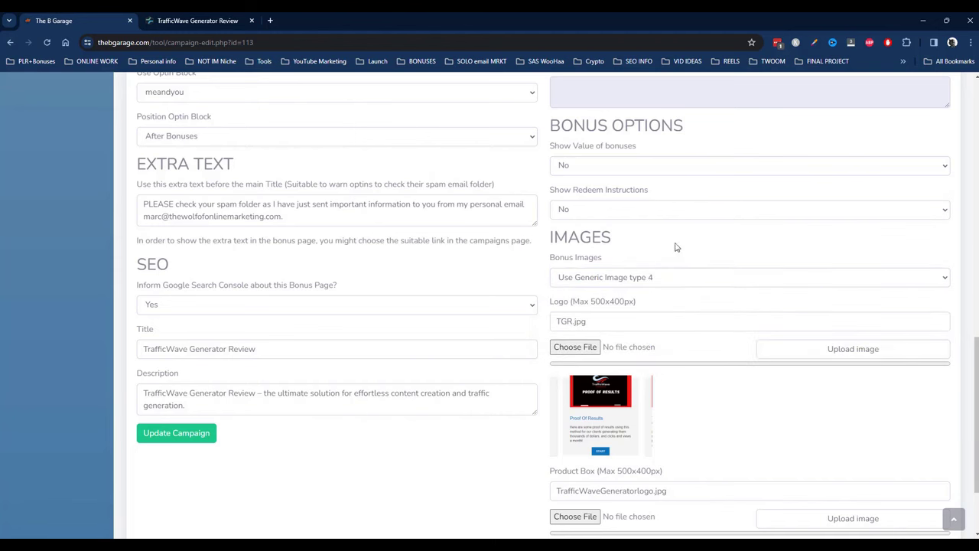
scroll(664, 229, down, 2)
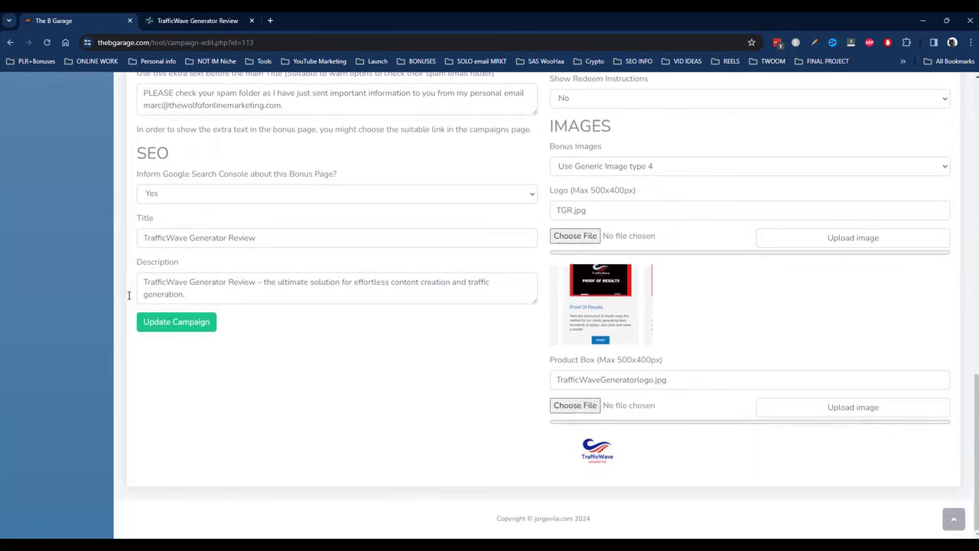
click(176, 325)
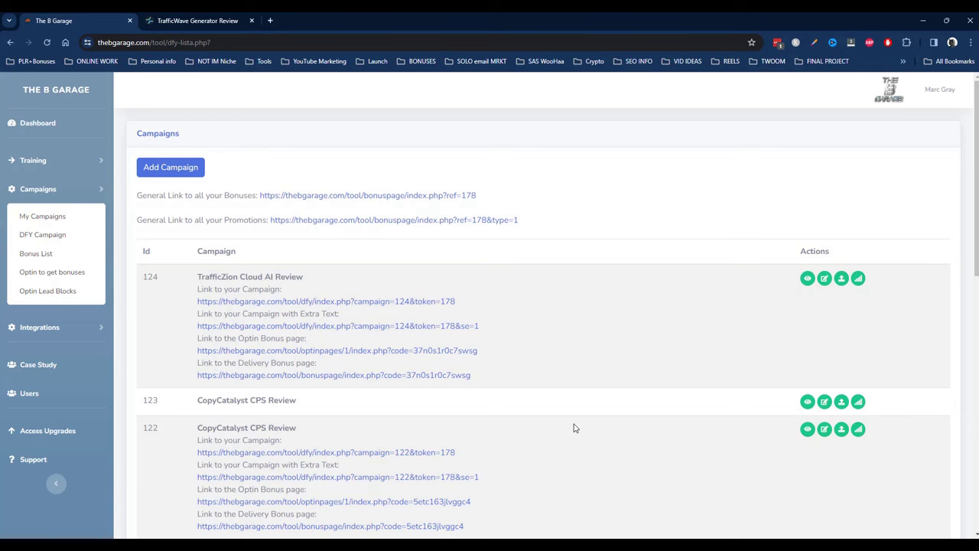
Step: View the updated TrafficWave Generator Review bonus page
click(192, 21)
scroll(450, 199, down, 15)
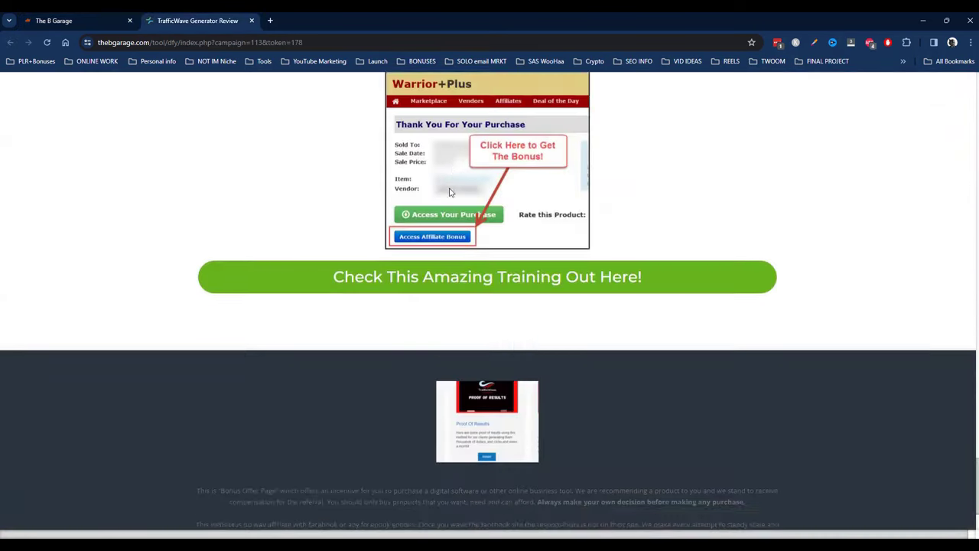
scroll(367, 245, up, 6)
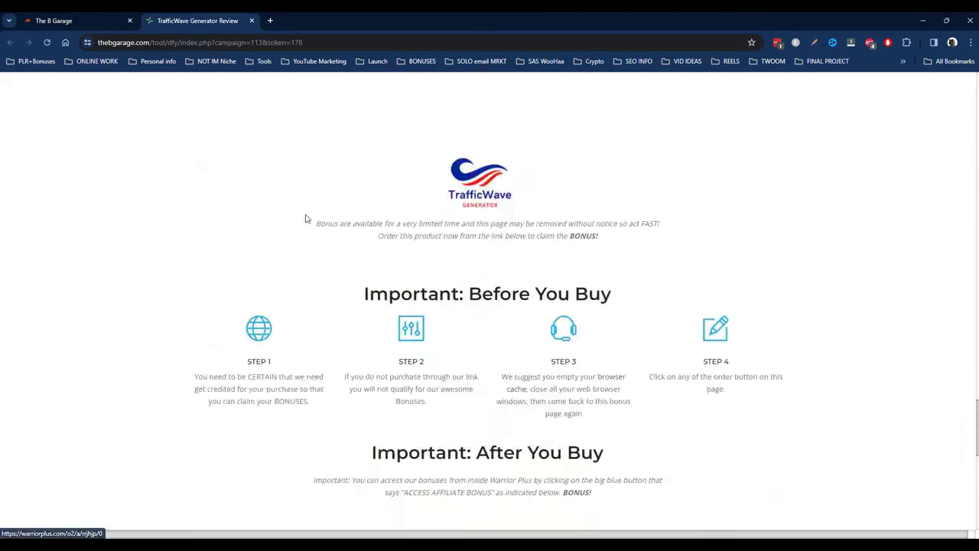
scroll(326, 215, up, 20)
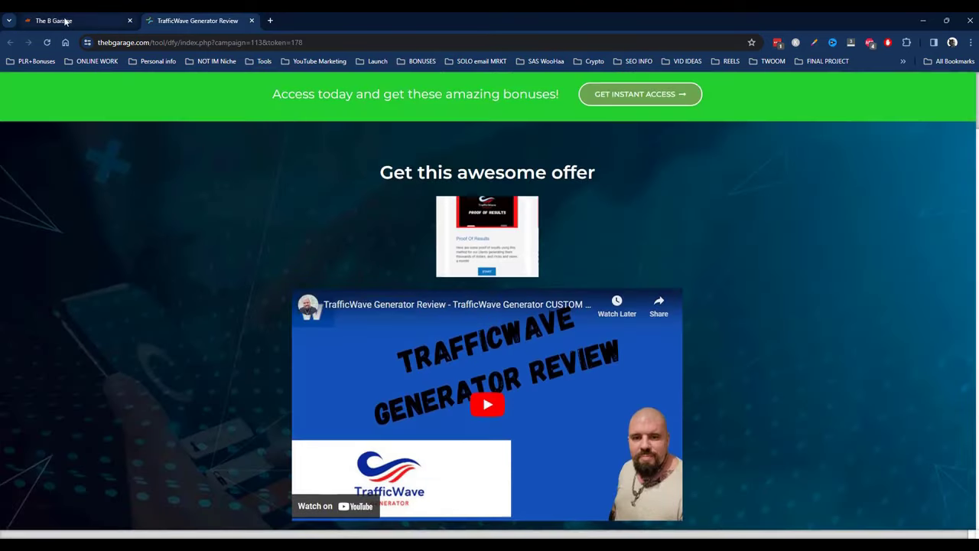
Step: Browse the Campaigns list, highlighting row titles such as CopyCatalyst CPS Review
click(57, 20)
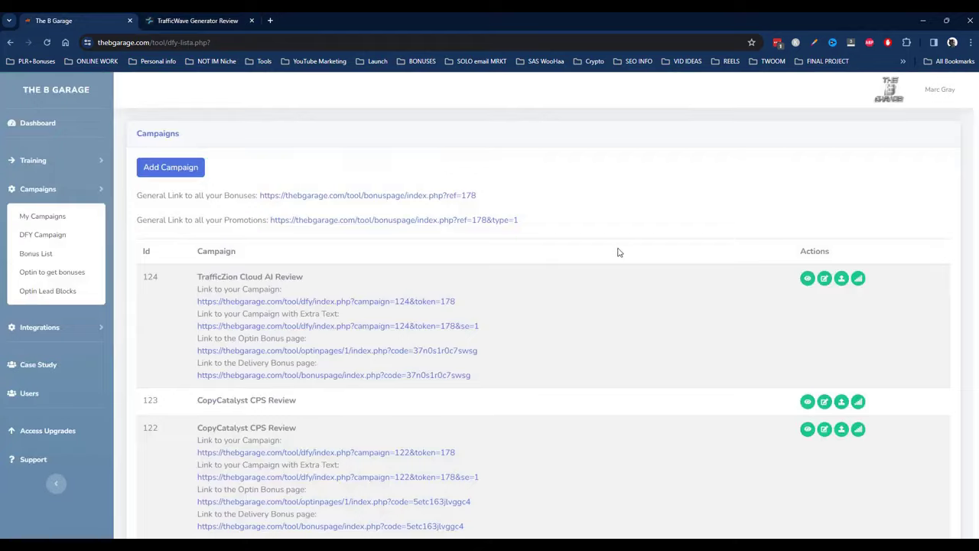
scroll(621, 245, down, 5)
drag(207, 195, 348, 201)
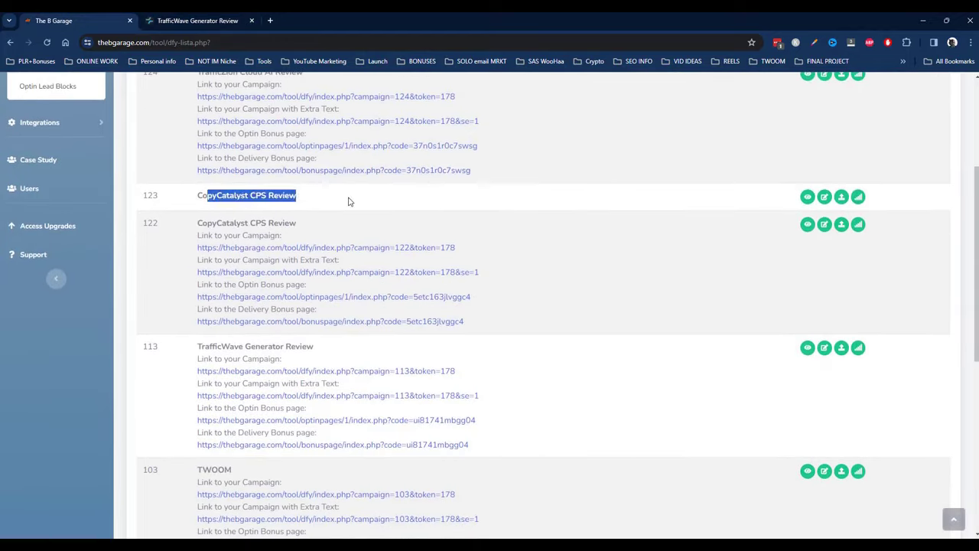
click(226, 193)
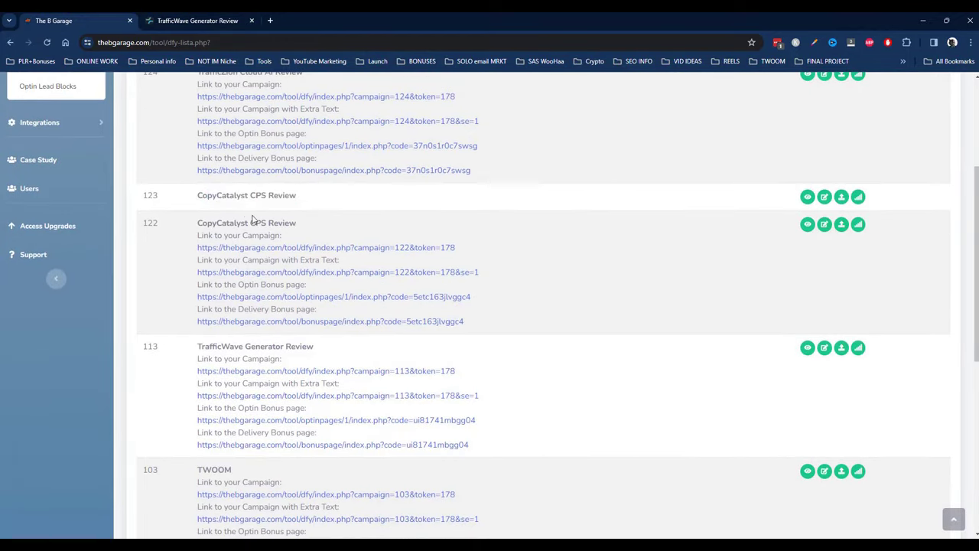
drag(251, 222, 326, 225)
drag(204, 224, 297, 223)
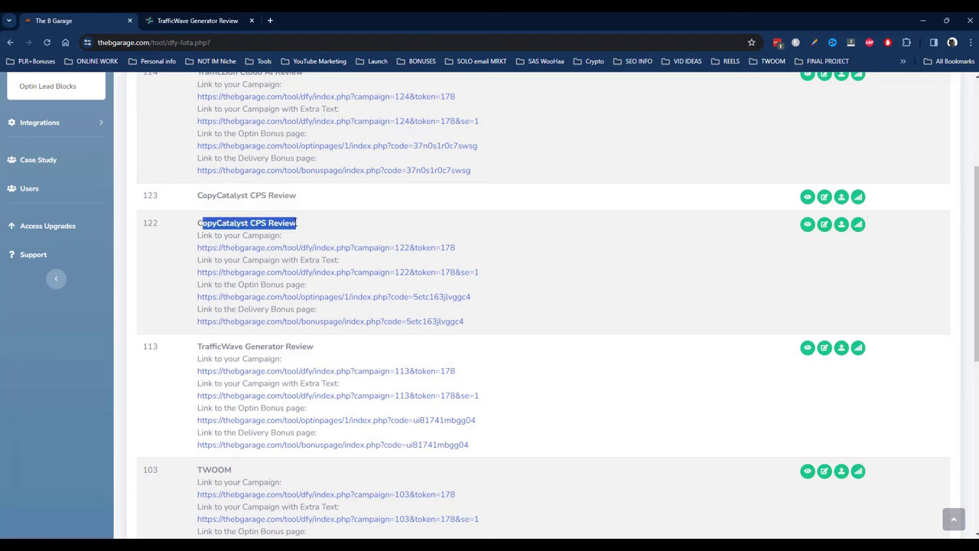
drag(198, 196, 382, 208)
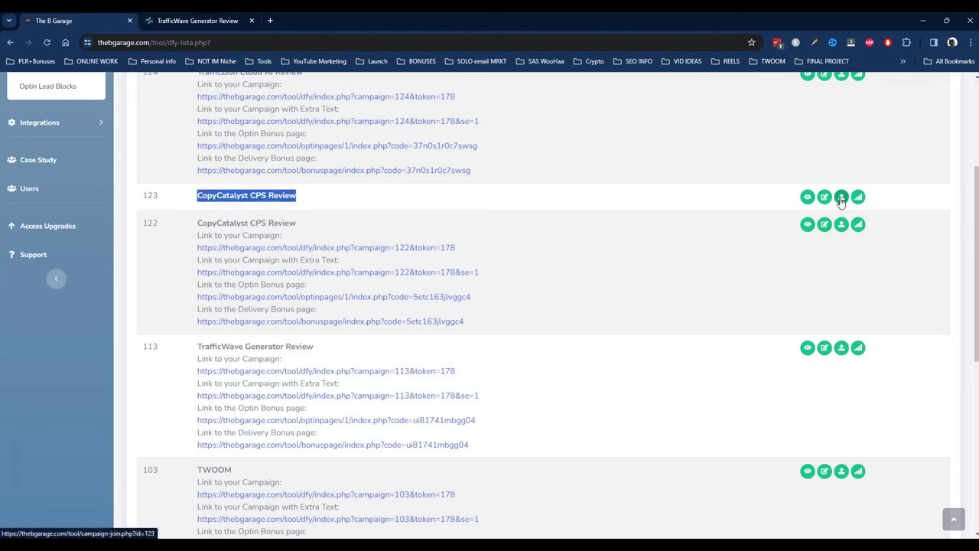
click(303, 198)
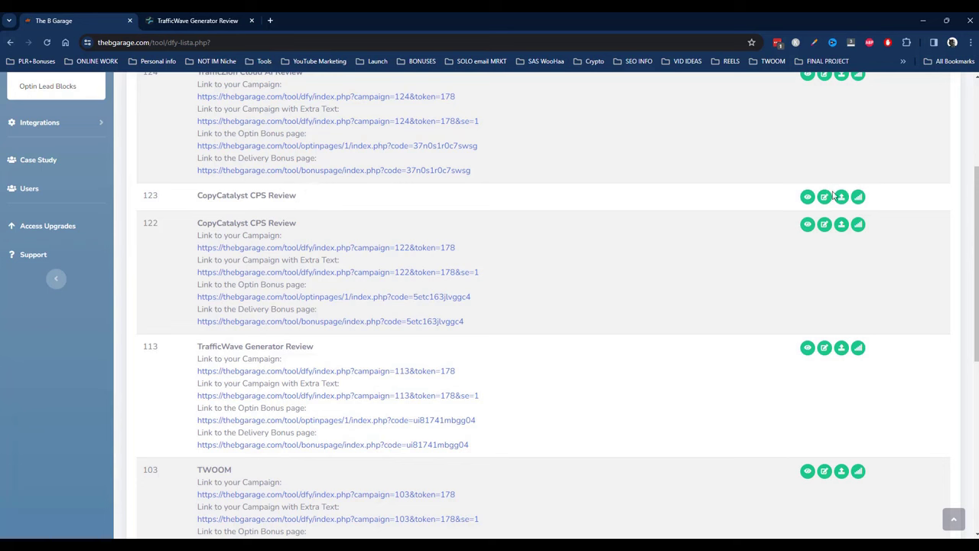
scroll(616, 222, down, 1)
scroll(593, 203, down, 2)
scroll(497, 202, up, 5)
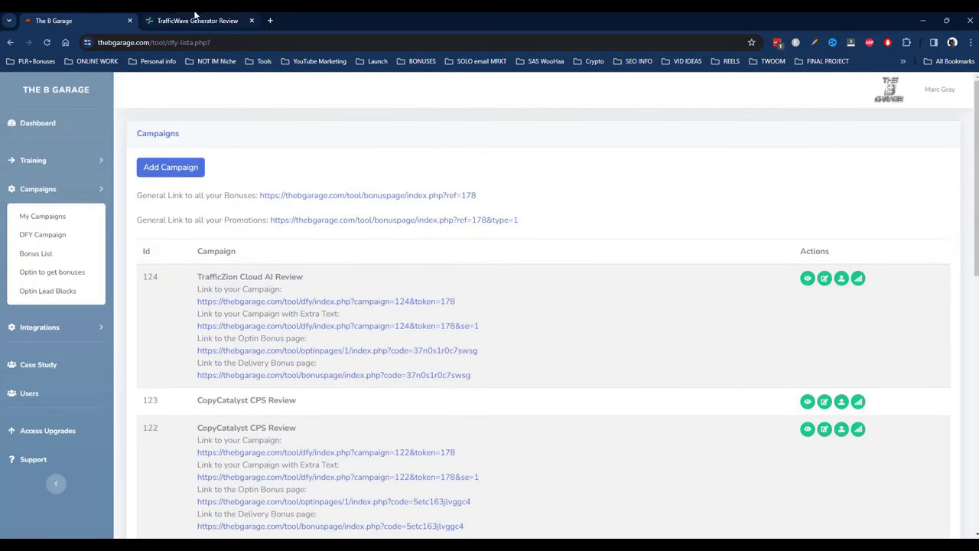
Step: Reload the bonus page, then scroll the Campaigns list to TrafficWave Generator Review (Id 113)
click(195, 18)
click(47, 43)
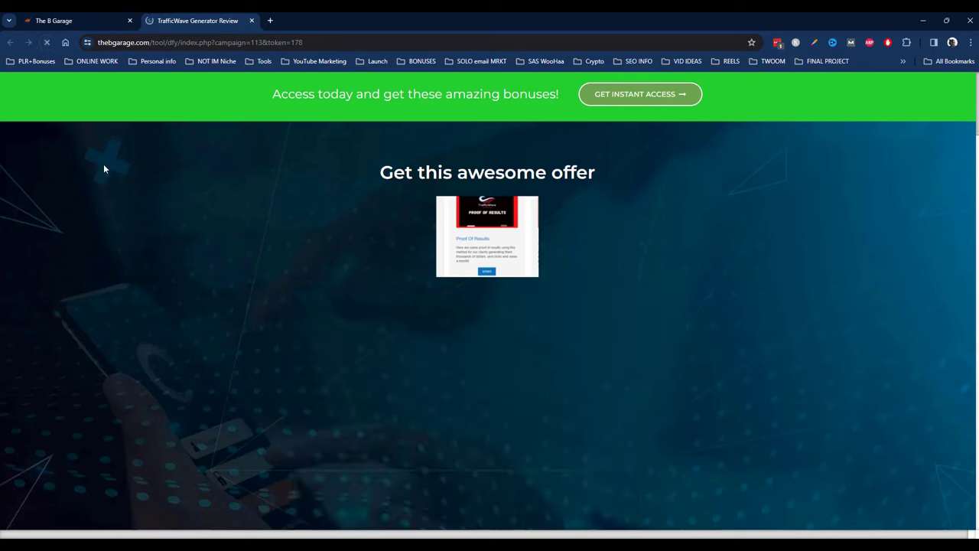
click(79, 20)
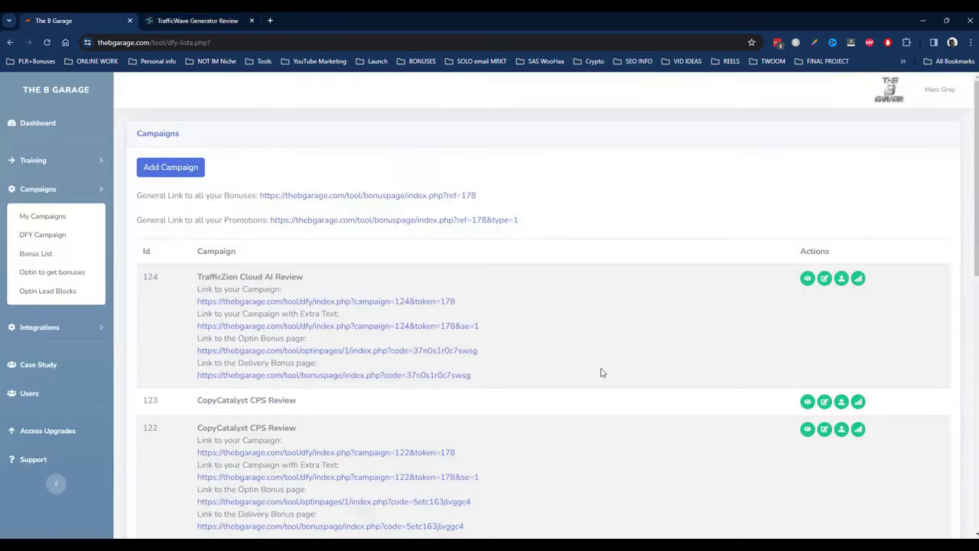
scroll(656, 343, down, 3)
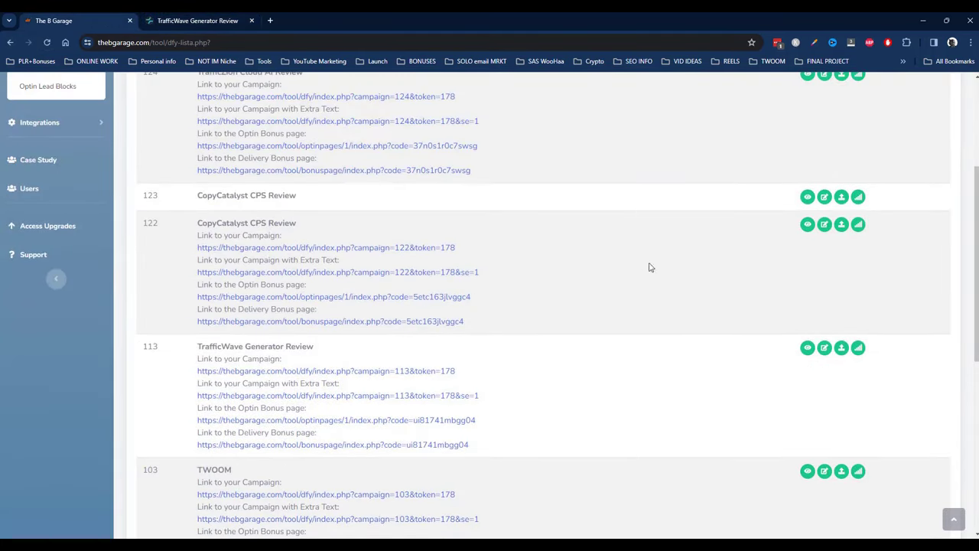
scroll(633, 238, down, 2)
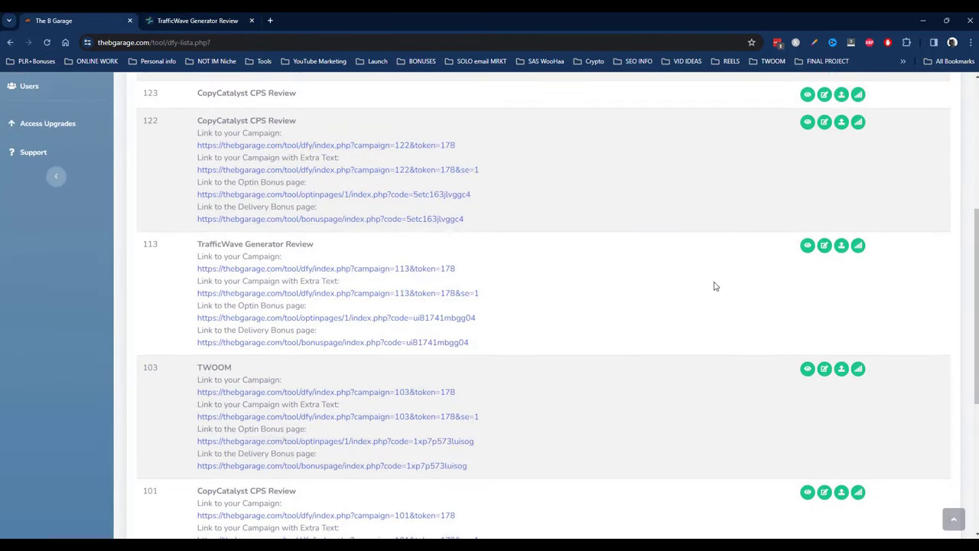
Step: Edit campaign 113 and change the Top Bar colour from green to blue
click(825, 246)
scroll(406, 183, down, 3)
click(266, 237)
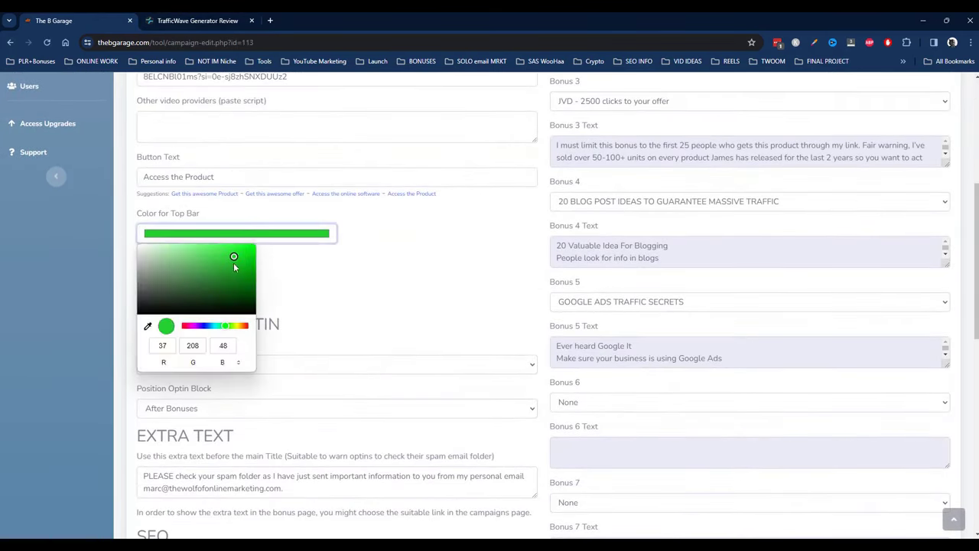
drag(229, 326, 201, 329)
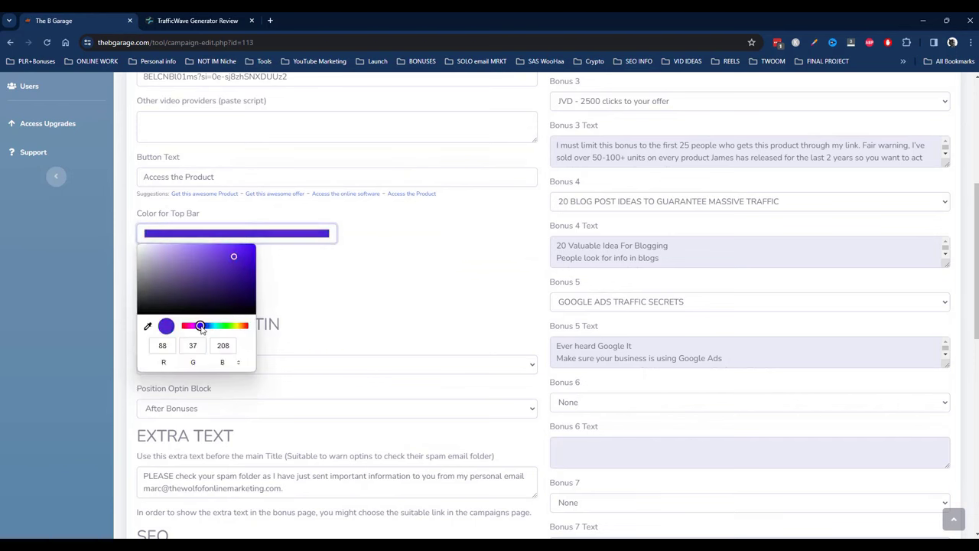
click(418, 259)
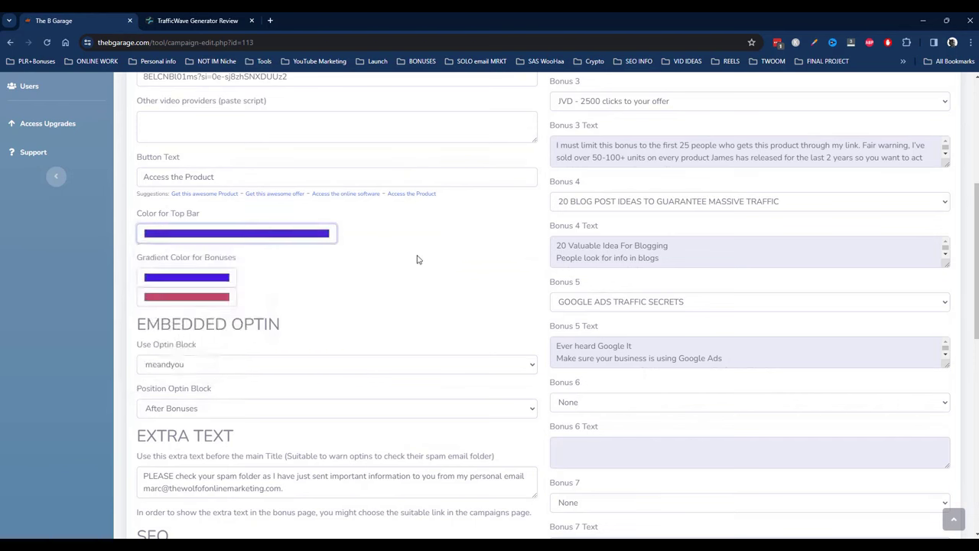
Step: Set the bonus gradient colours to yellow-green and pink
click(185, 280)
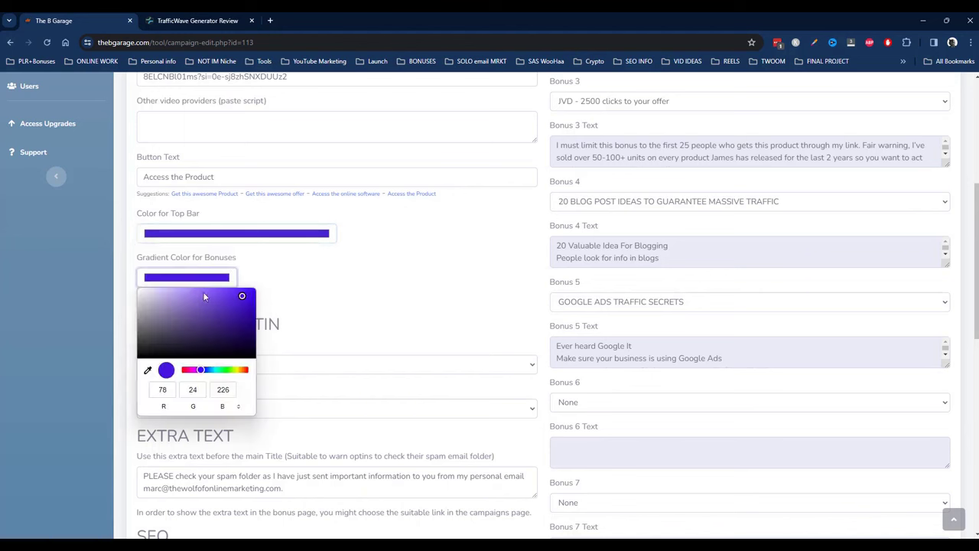
click(234, 370)
click(277, 312)
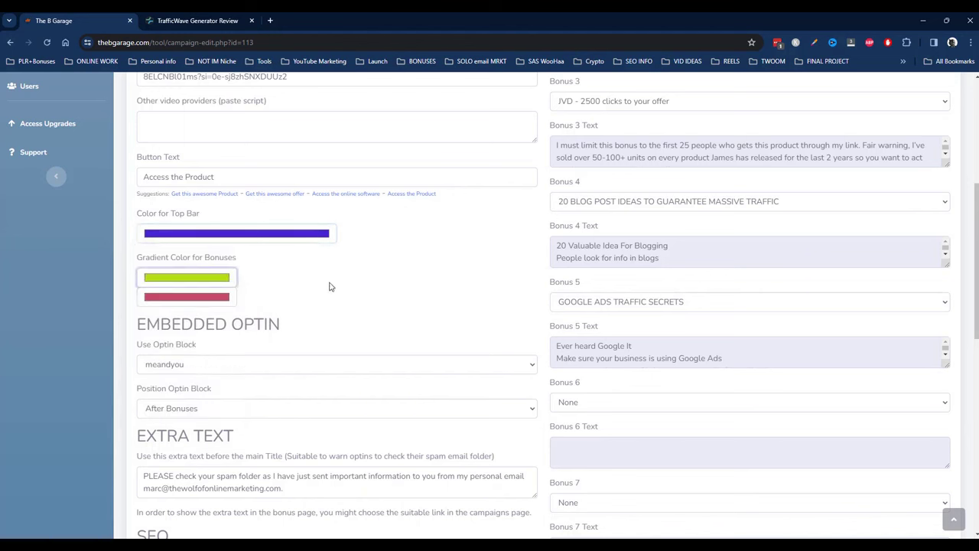
click(183, 299)
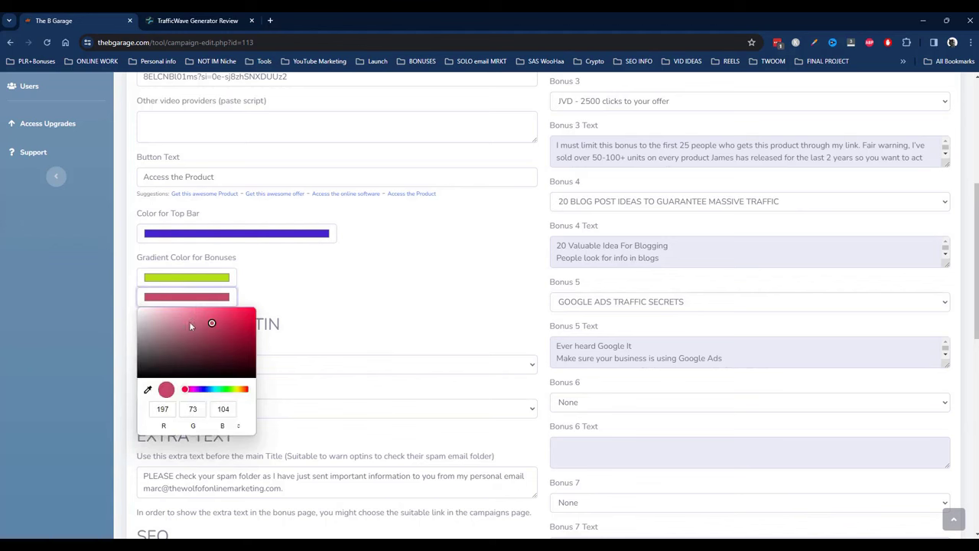
click(161, 320)
click(172, 320)
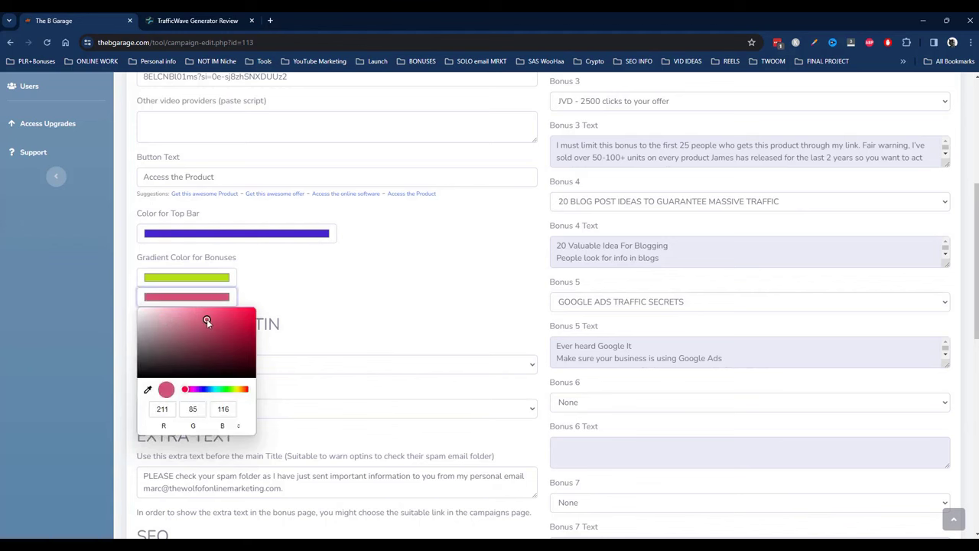
click(424, 291)
scroll(459, 222, down, 5)
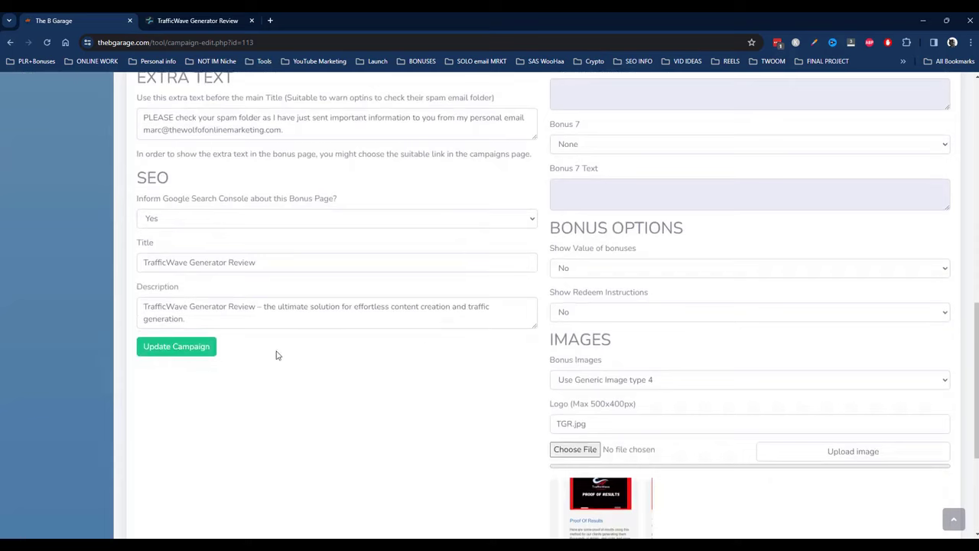
Step: Save the campaign and reload the bonus page to show the new colours
click(175, 349)
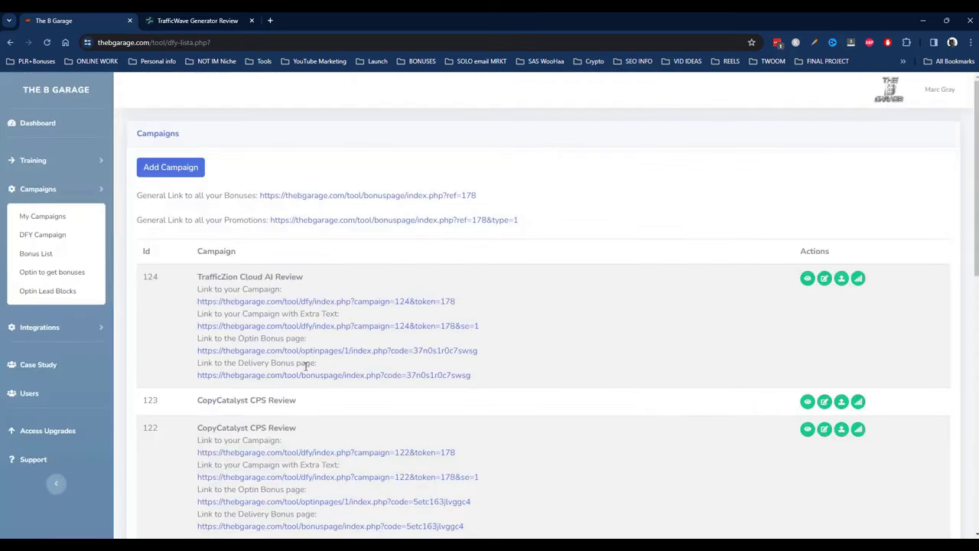
click(205, 22)
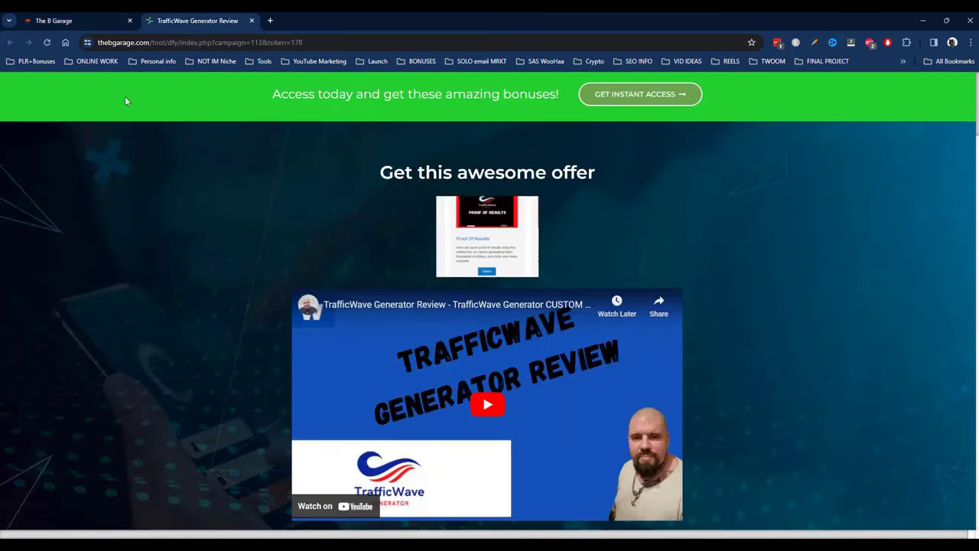
click(48, 43)
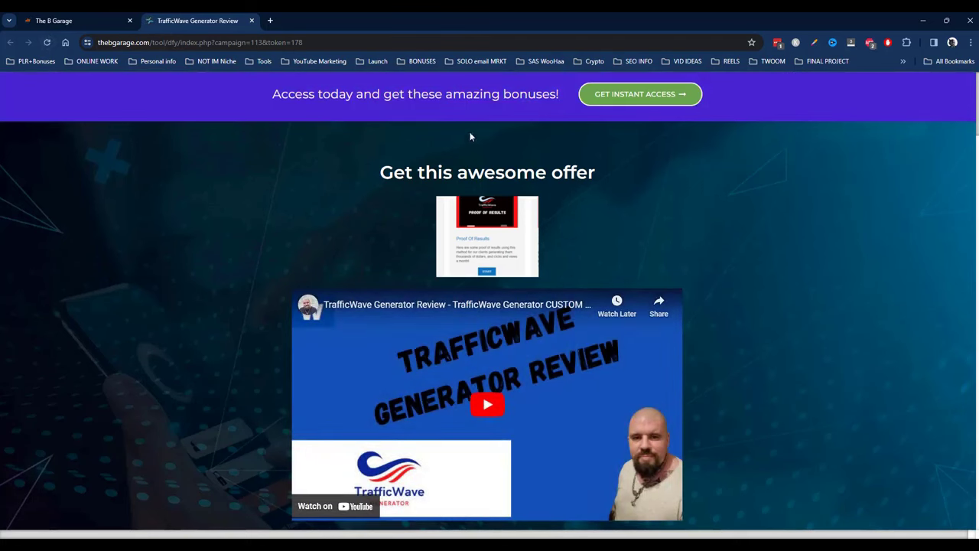
Step: Check the lime-green-to-pink bonus gradient and the limited-time bonus notice in the footer
scroll(304, 158, down, 15)
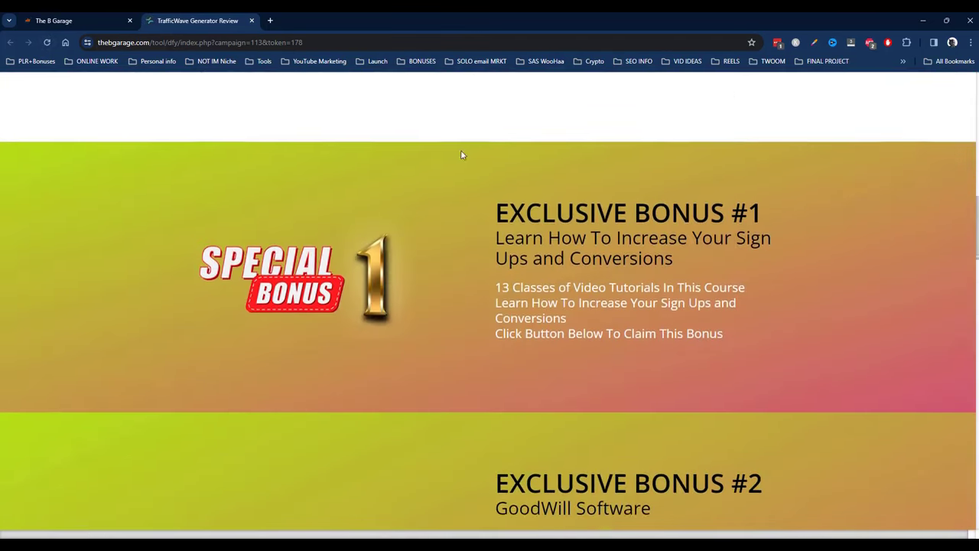
scroll(467, 144, down, 4)
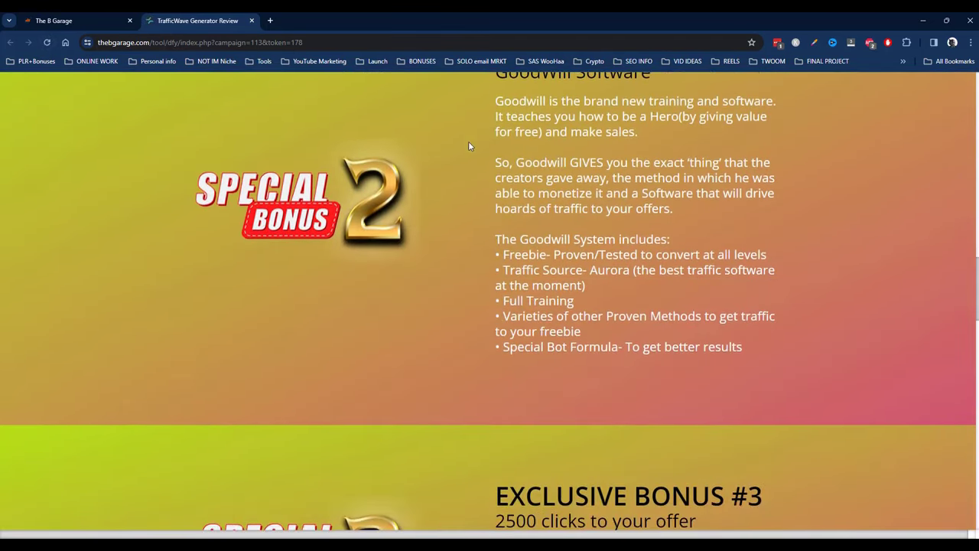
scroll(469, 146, down, 4)
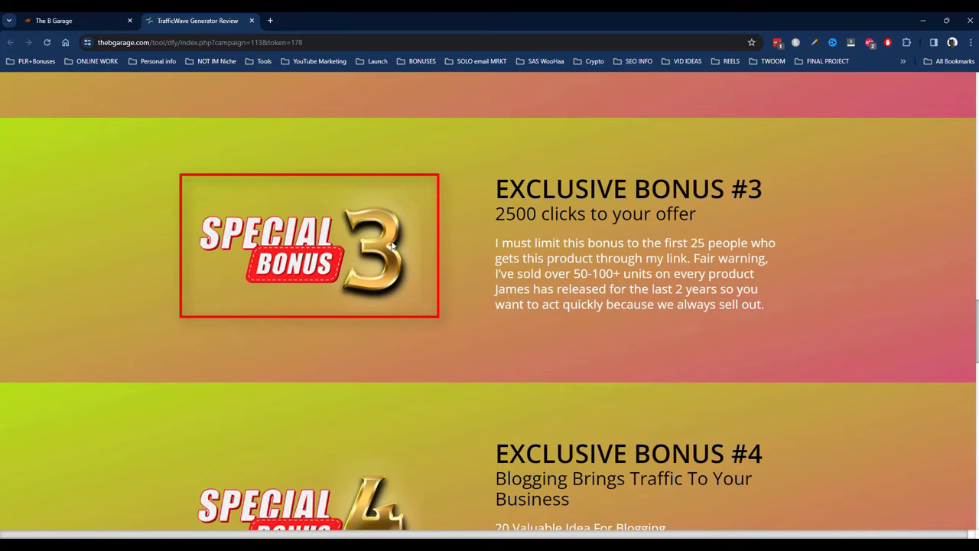
scroll(403, 249, down, 7)
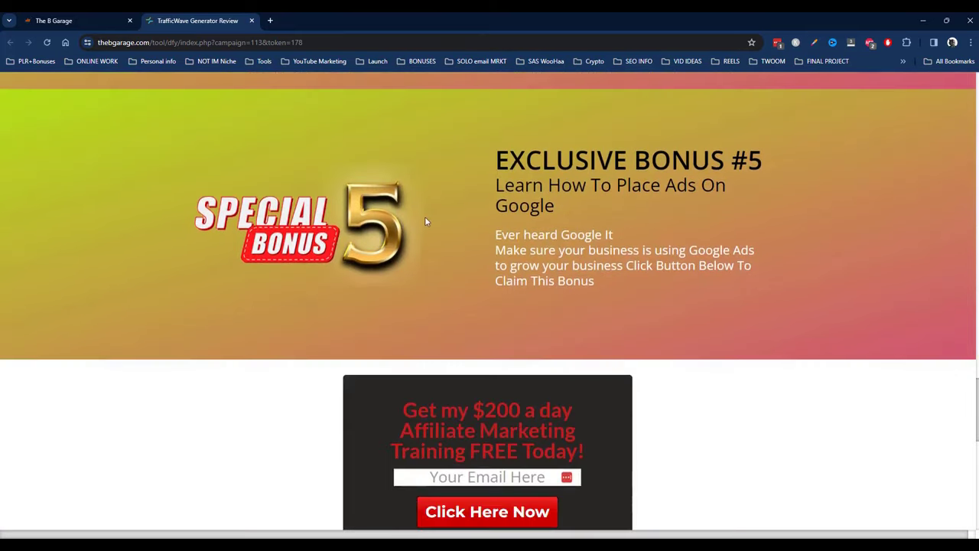
scroll(436, 196, down, 3)
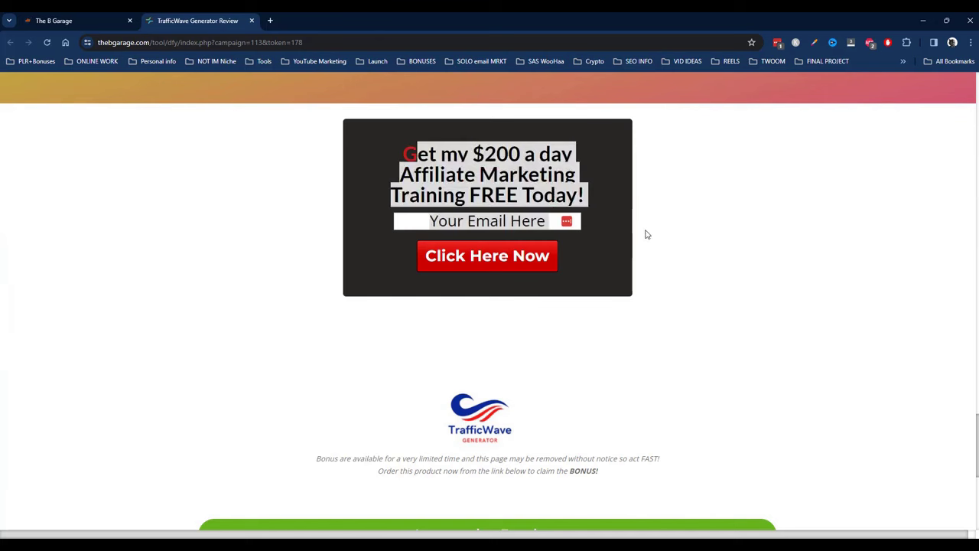
scroll(433, 332, down, 3)
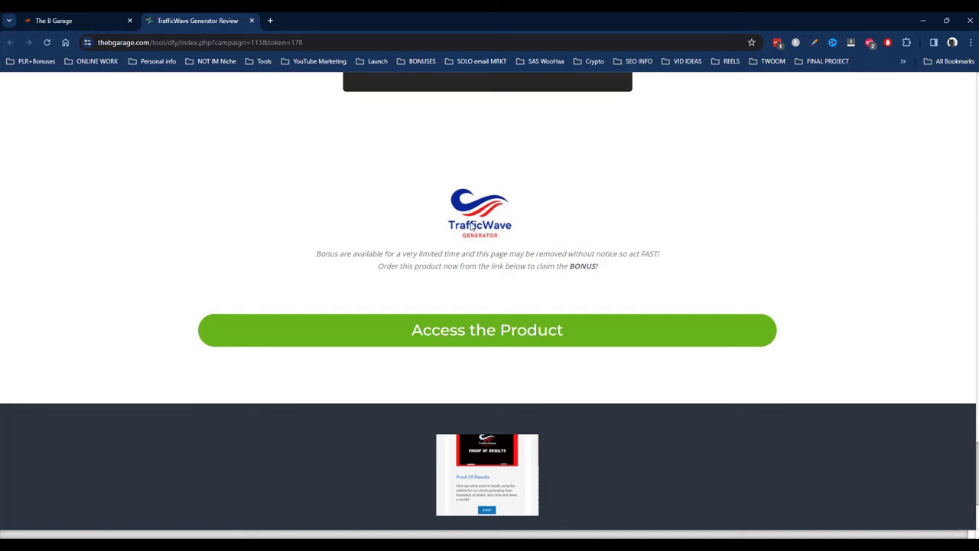
drag(339, 253, 664, 279)
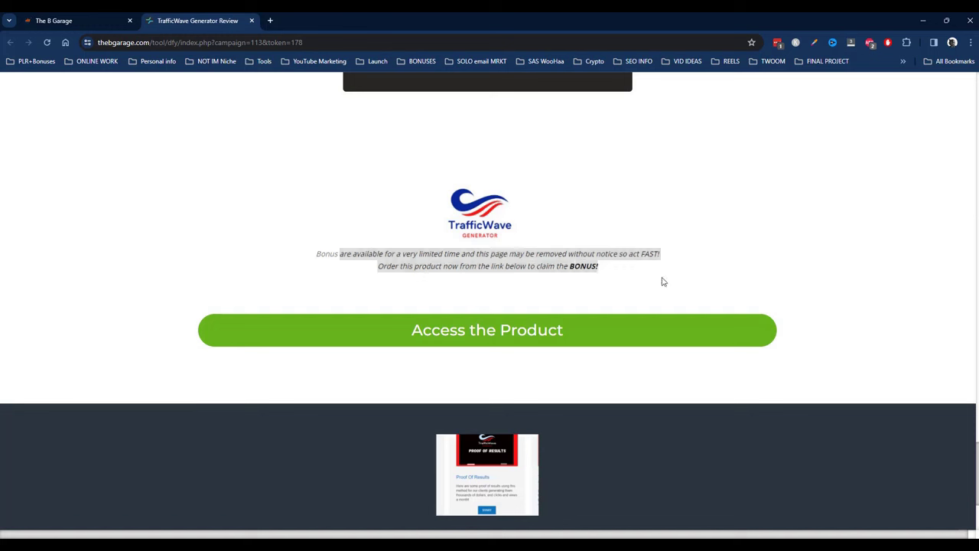
click(562, 255)
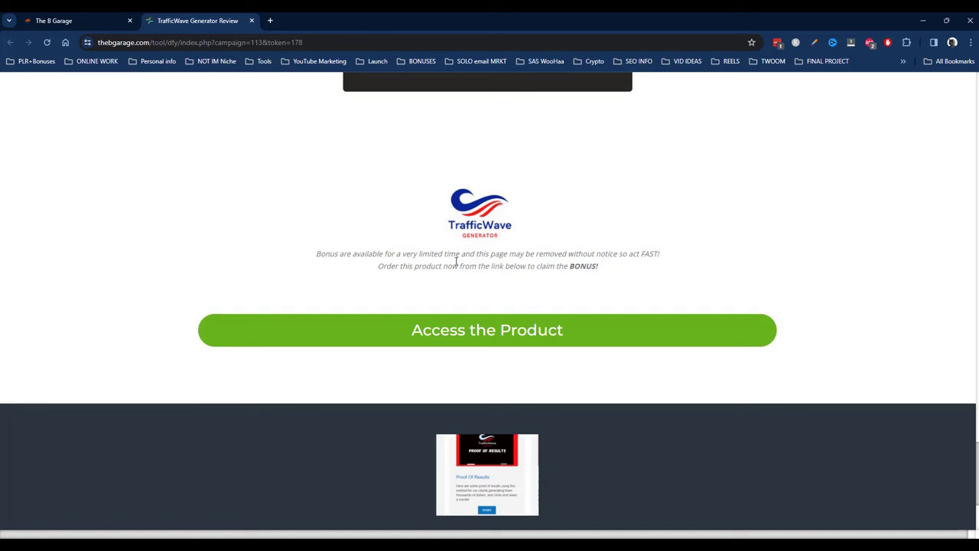
scroll(344, 186, down, 3)
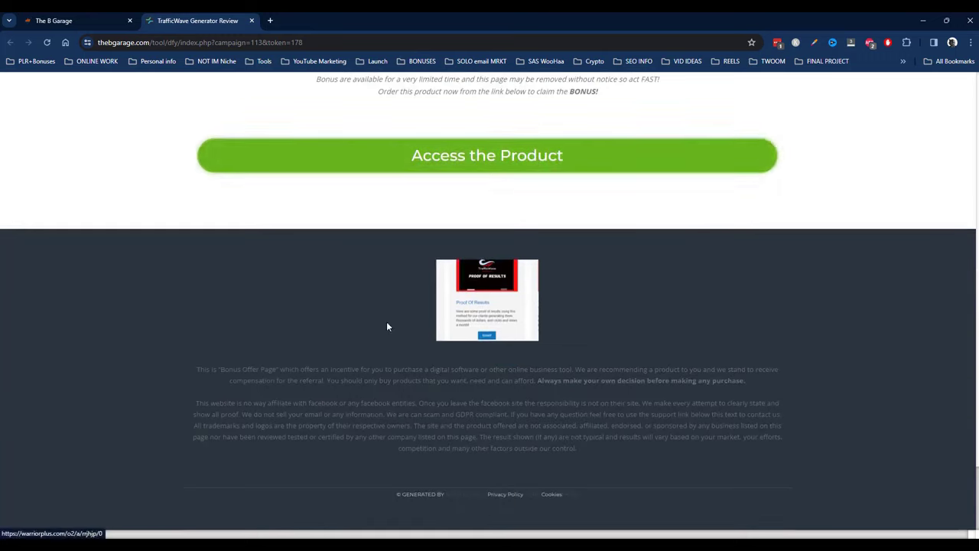
scroll(225, 358, up, 1)
scroll(226, 358, up, 10)
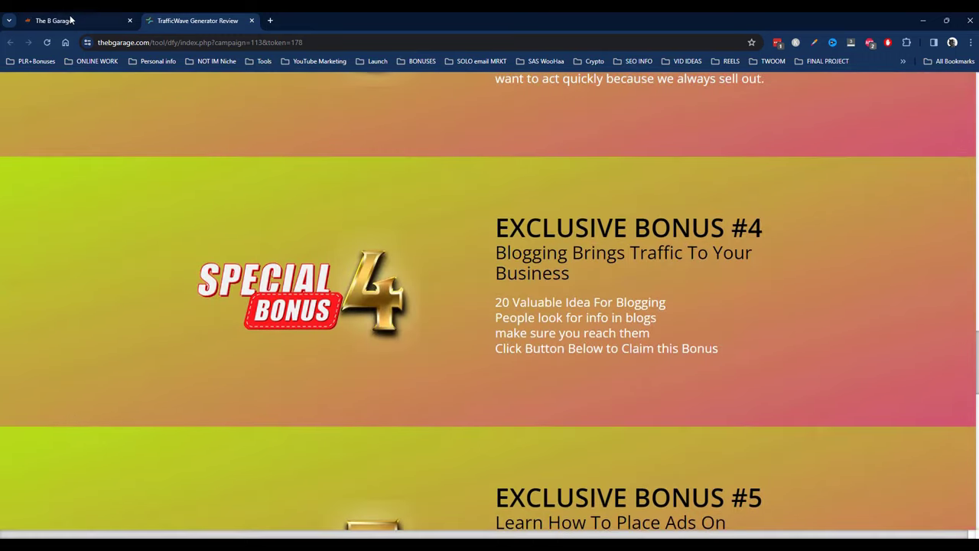
Step: Edit campaign 113 and set Use Optin Block to Don't use
click(71, 21)
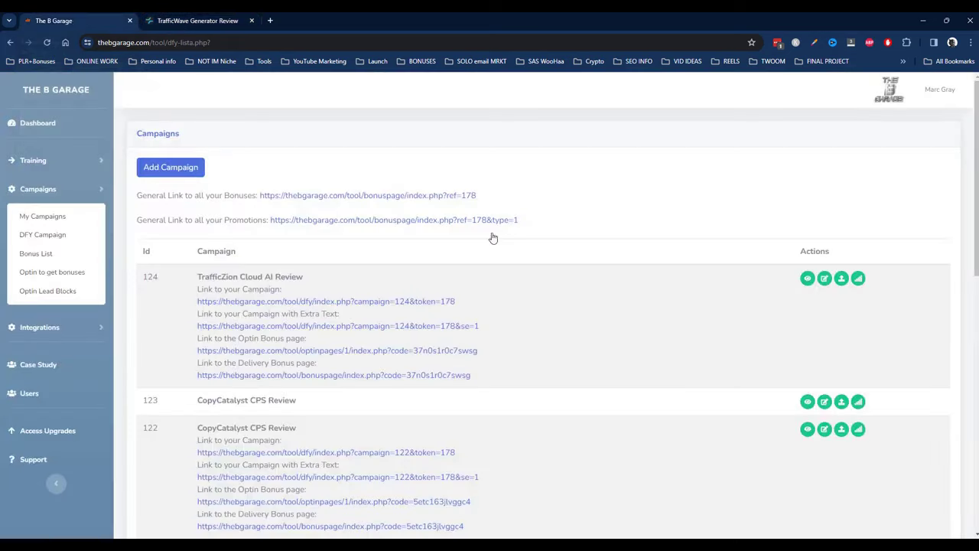
scroll(674, 422, down, 4)
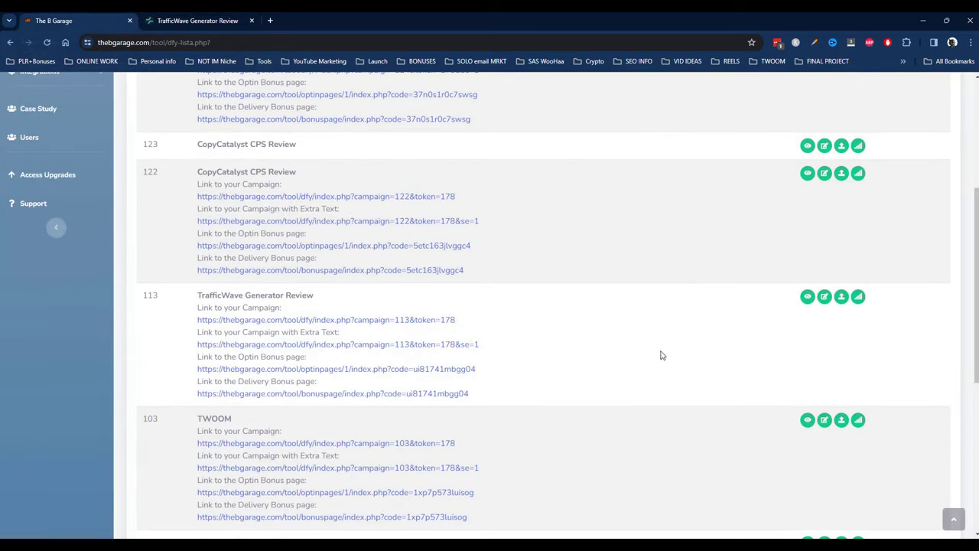
click(825, 300)
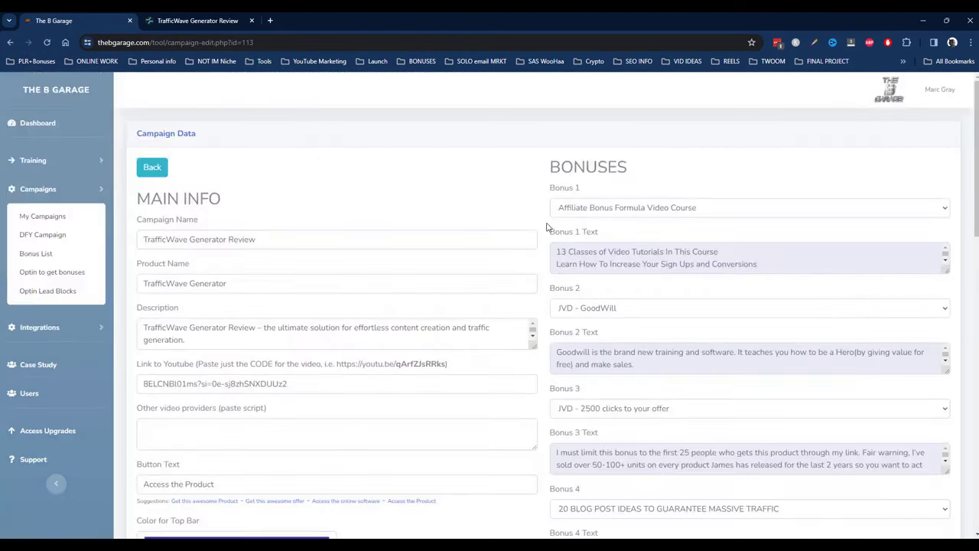
scroll(495, 140, down, 3)
scroll(495, 140, down, 4)
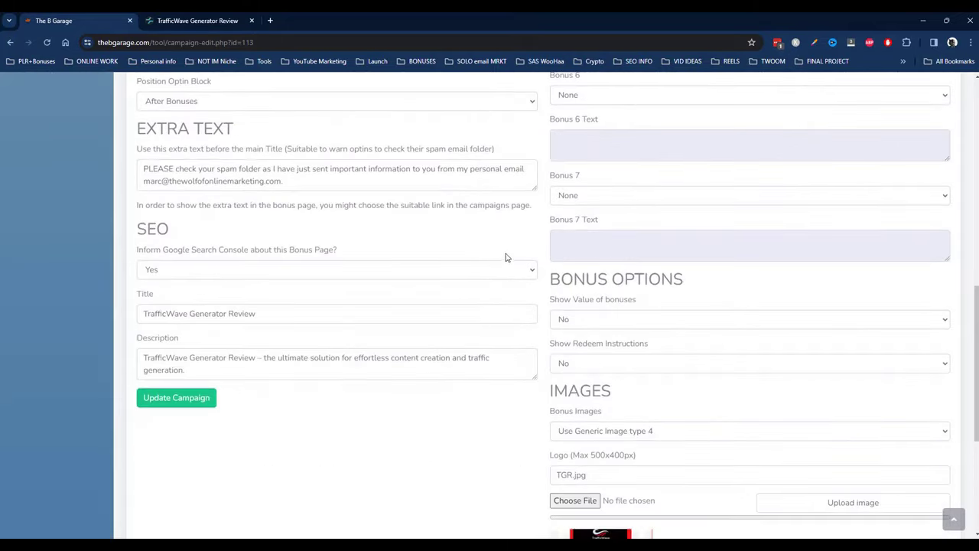
scroll(493, 250, up, 1)
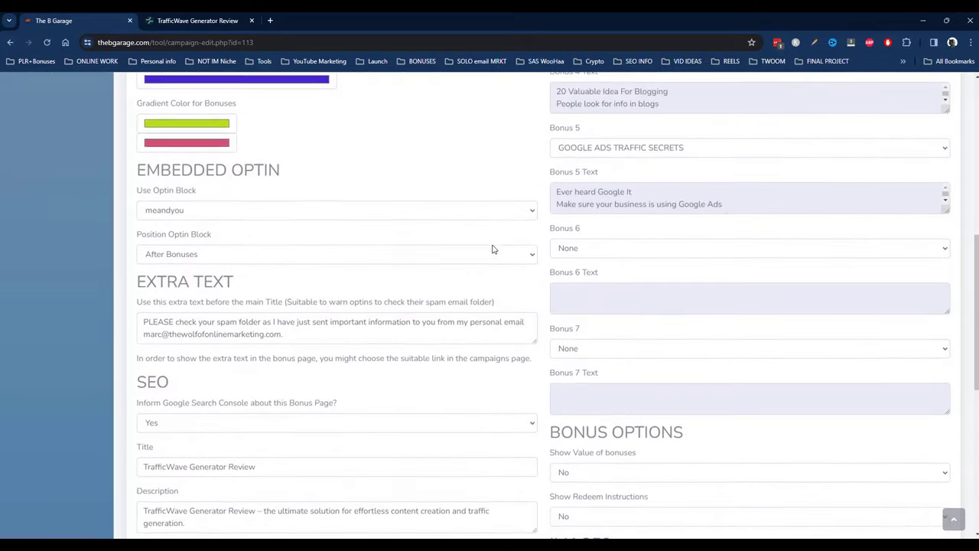
click(260, 212)
click(206, 228)
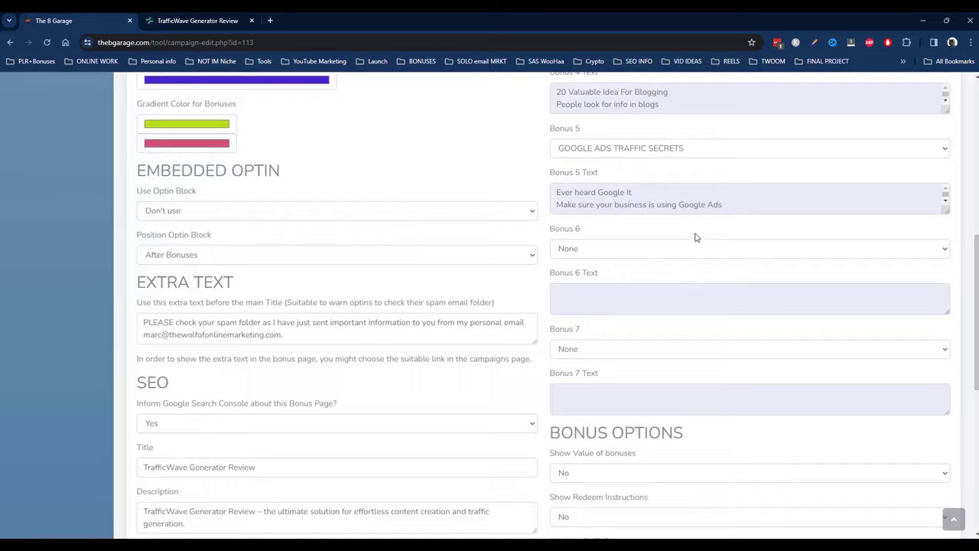
Step: Set Bonus Images to Use Generic Image type 2
scroll(695, 232, down, 2)
scroll(695, 232, down, 1)
click(778, 330)
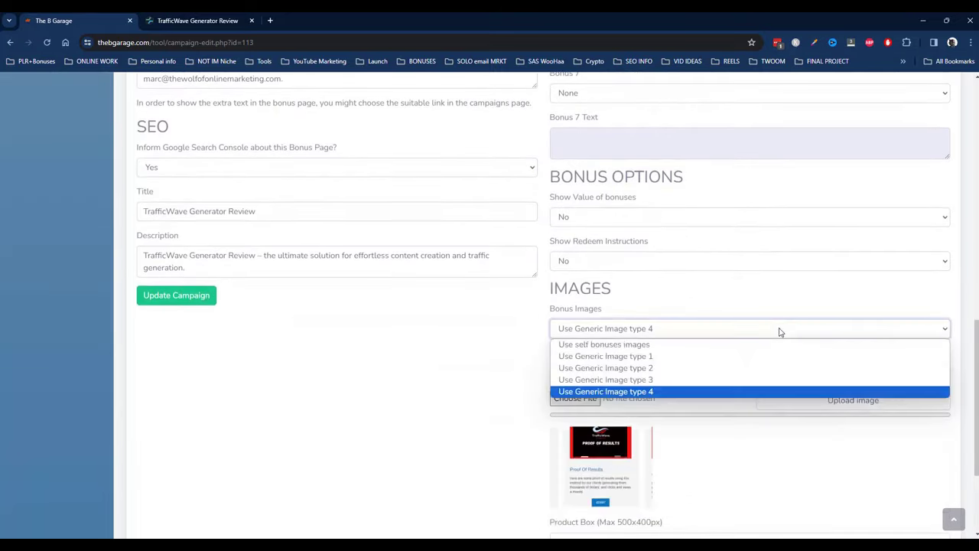
click(700, 368)
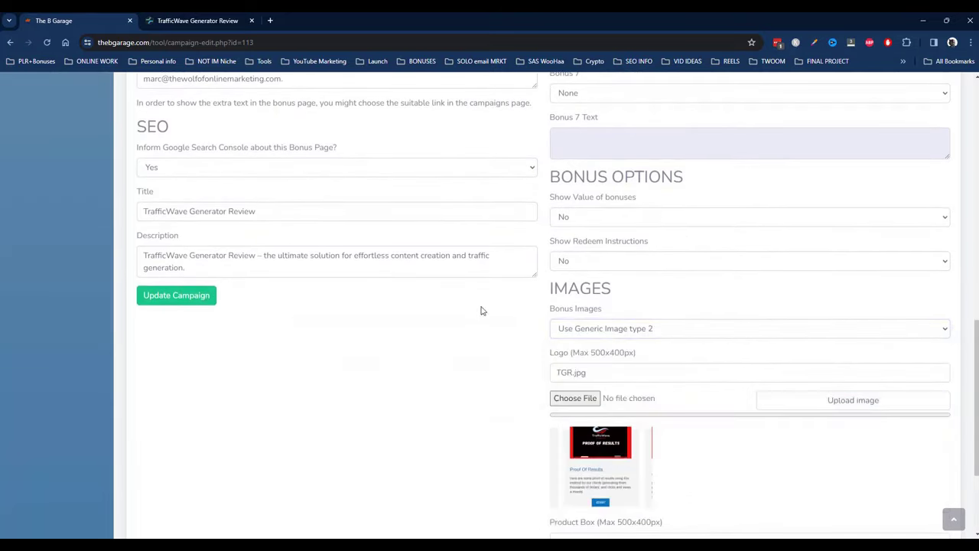
scroll(483, 308, down, 2)
Step: Save the campaign, reload the bonus page, and check the red Extra Bonus images
click(179, 138)
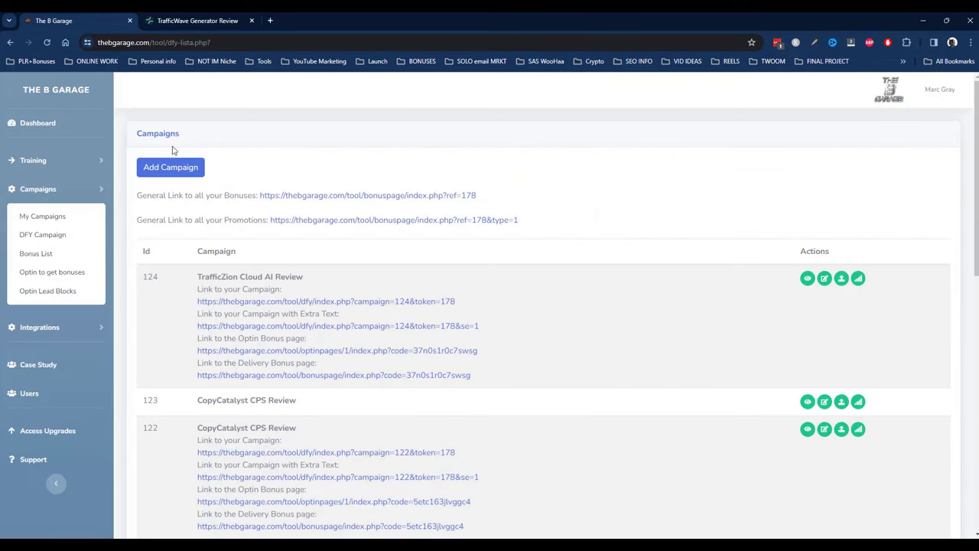
click(196, 15)
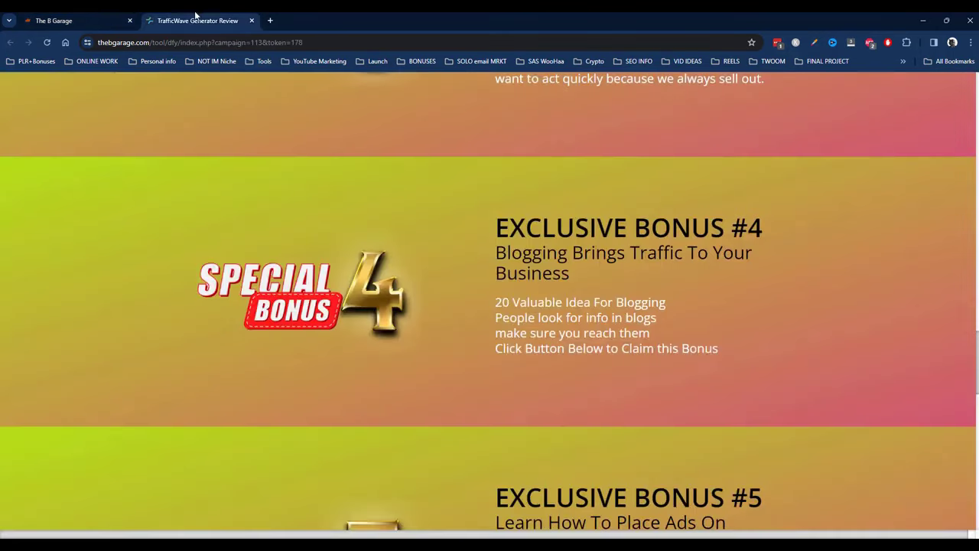
click(47, 42)
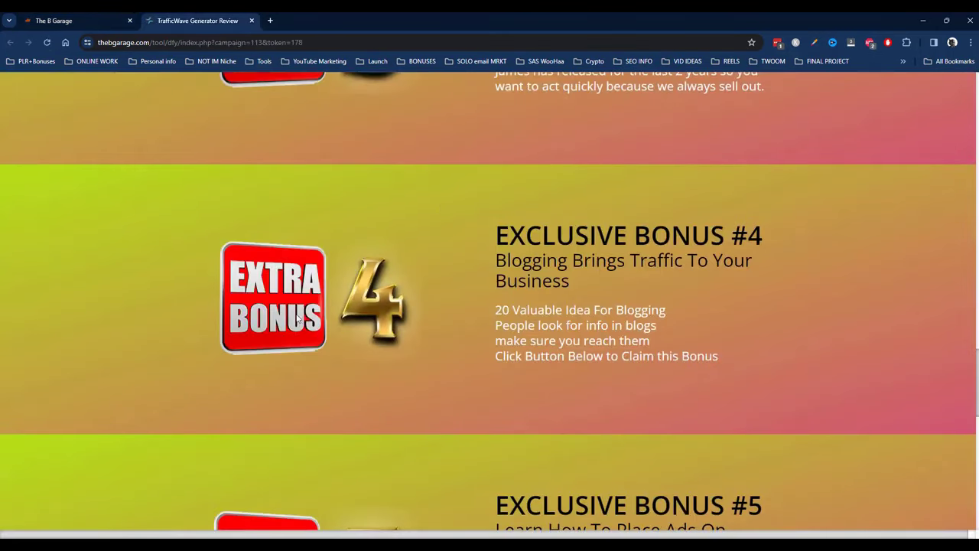
scroll(357, 318, up, 20)
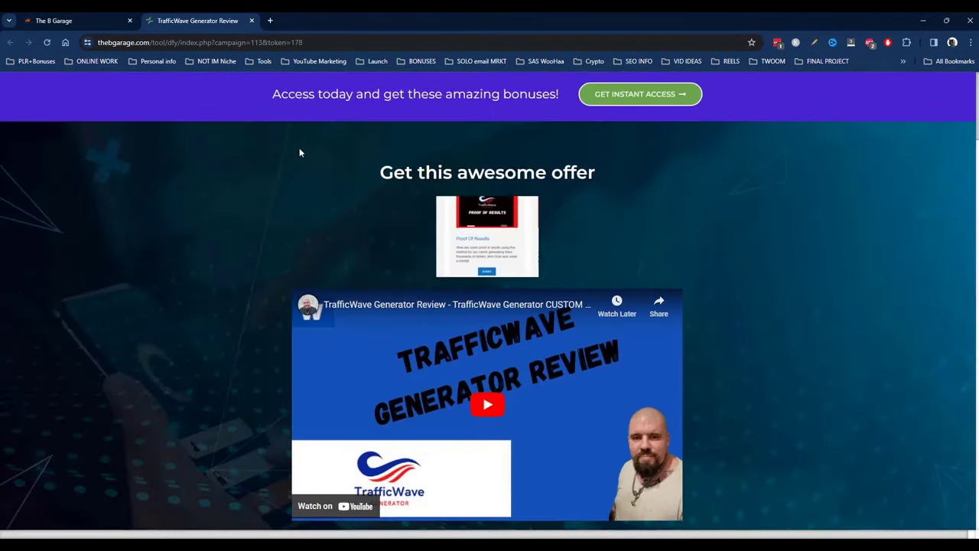
scroll(260, 125, down, 8)
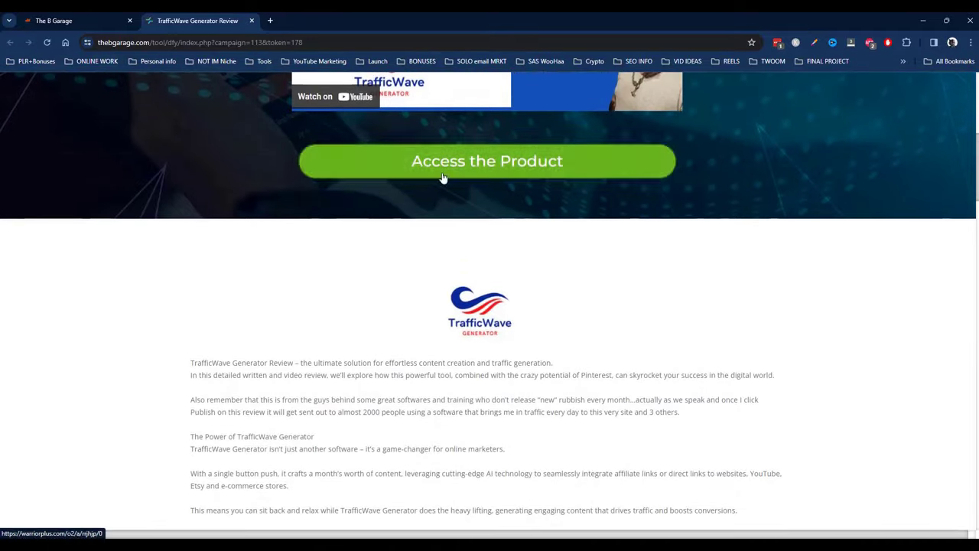
scroll(481, 161, down, 15)
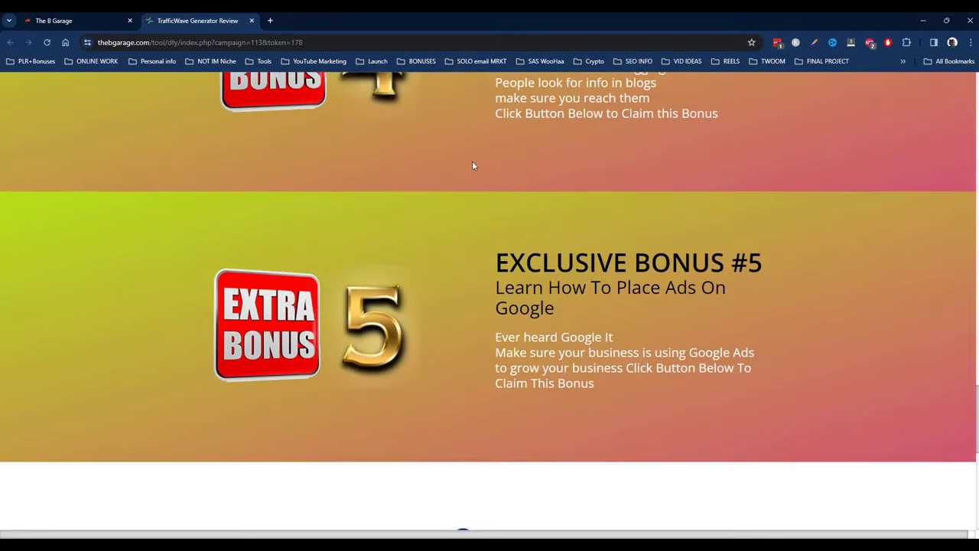
scroll(465, 135, down, 1)
scroll(466, 138, down, 2)
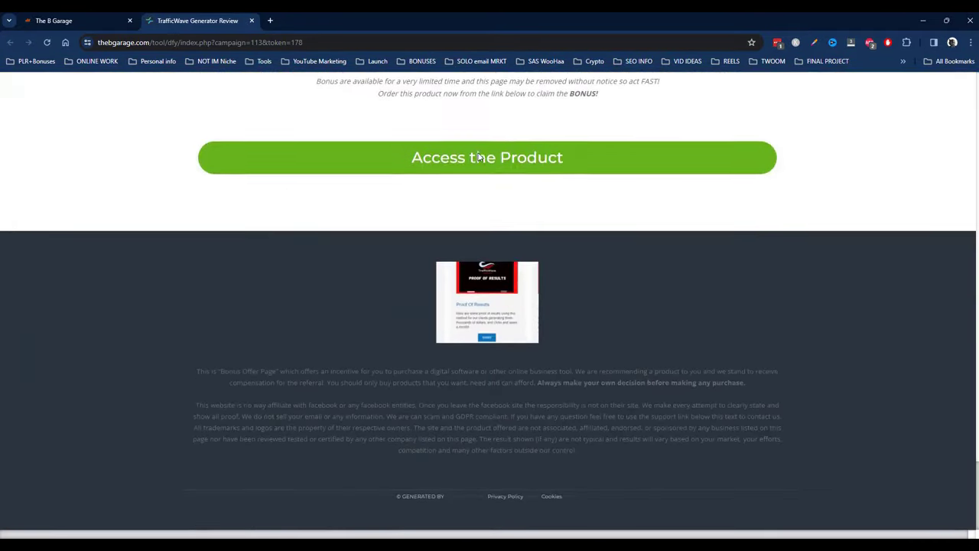
scroll(490, 179, up, 15)
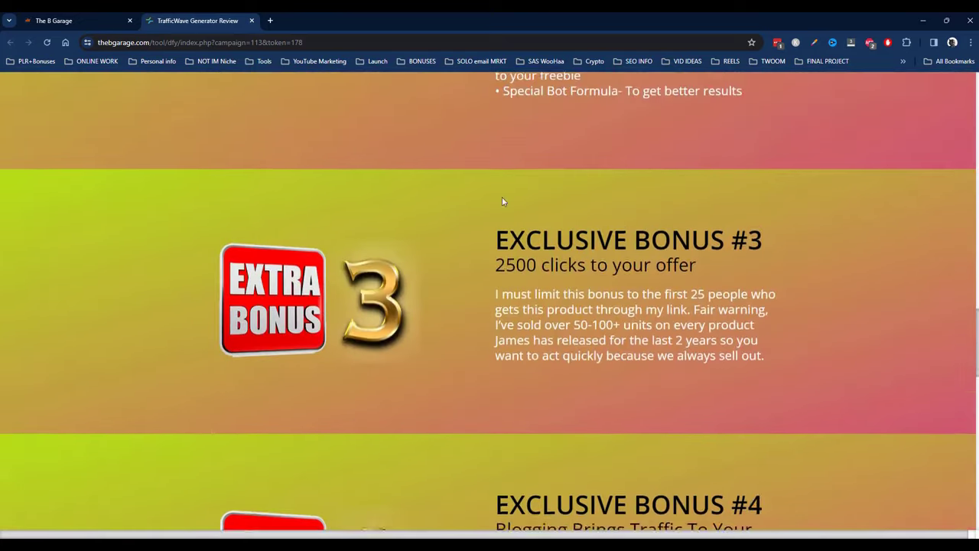
scroll(459, 150, up, 10)
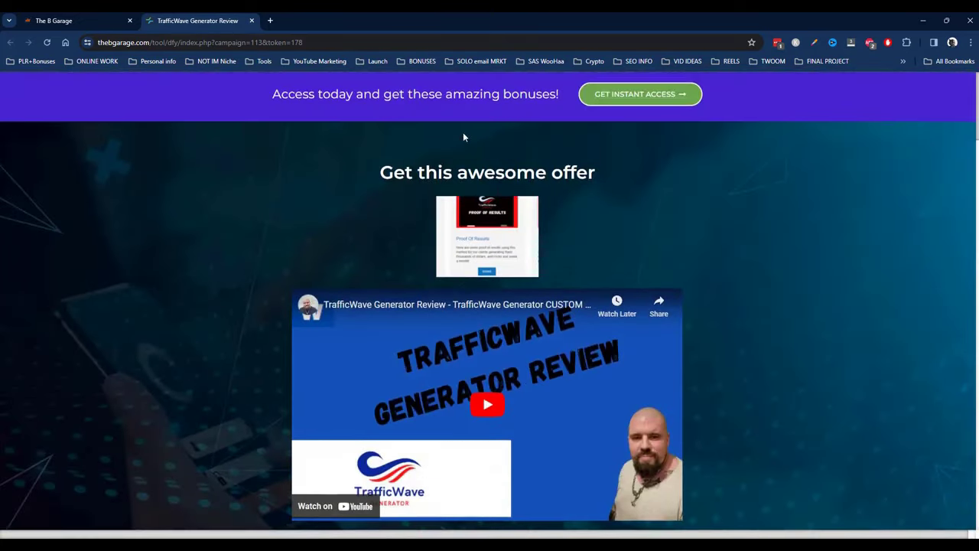
scroll(250, 158, down, 4)
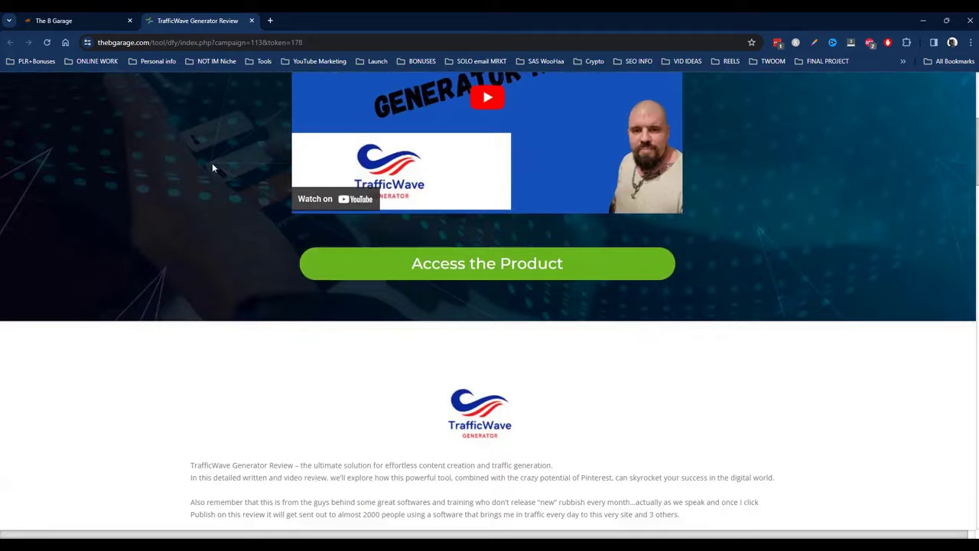
scroll(205, 169, up, 4)
Step: Return to the campaigns dashboard, then open the BonusCrate bonus offer page
click(62, 17)
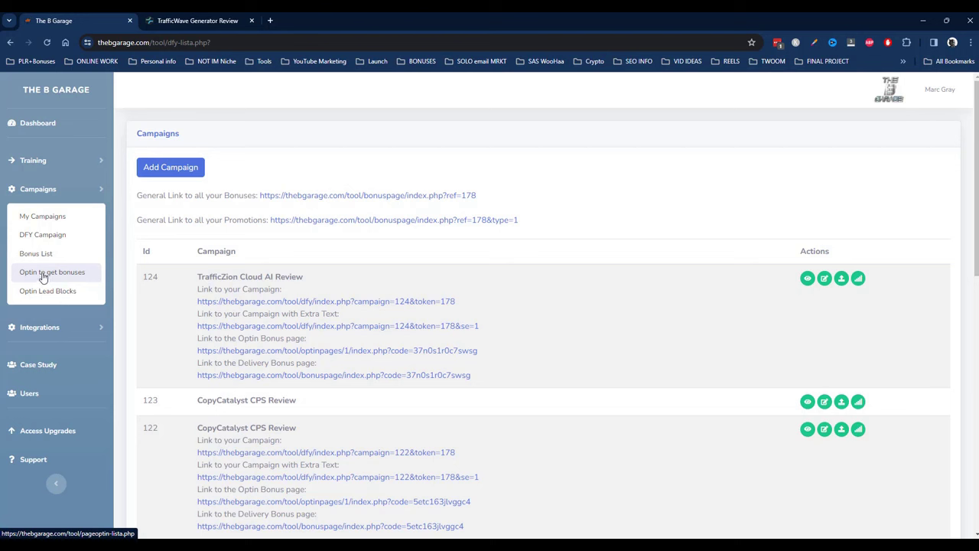
click(31, 253)
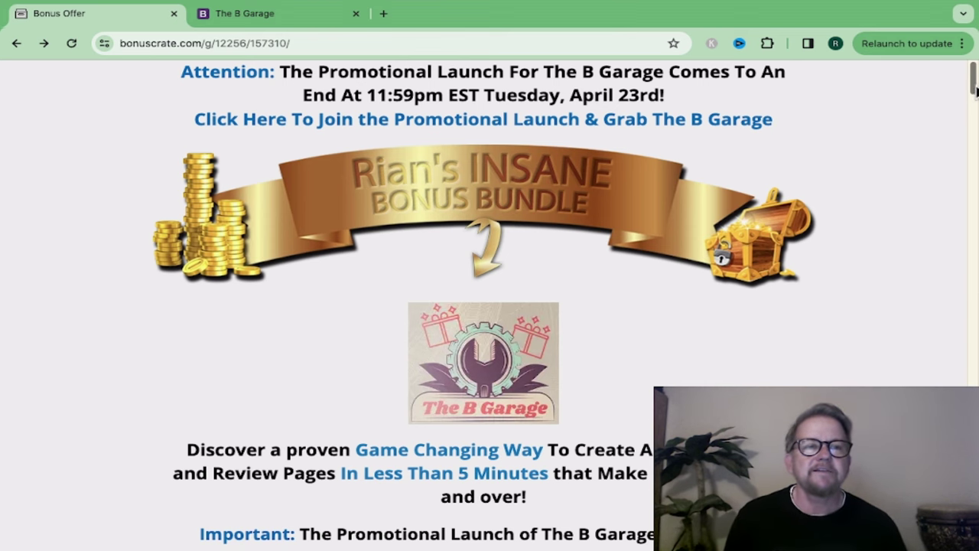
mouse_move(970, 90)
mouse_down()
mouse_move(976, 239)
mouse_move(976, 74)
mouse_up()
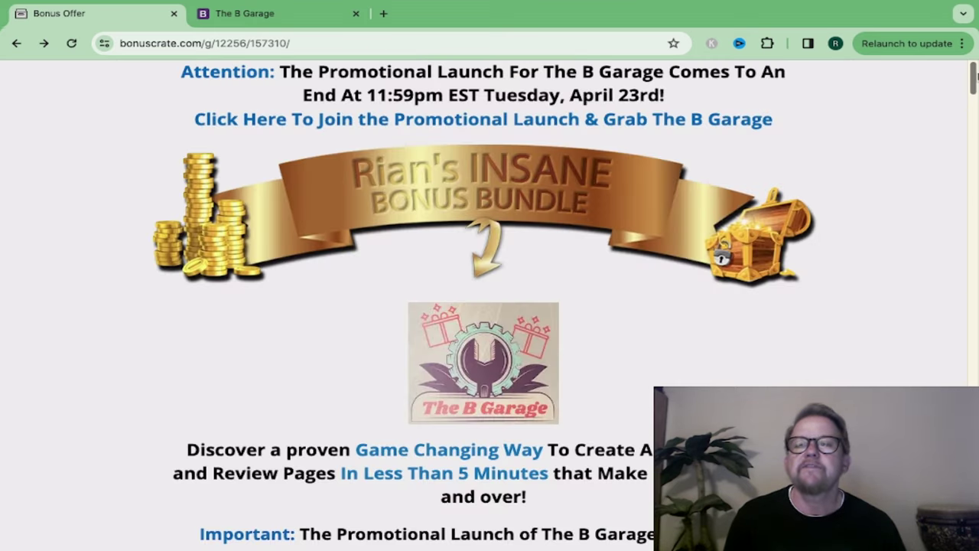